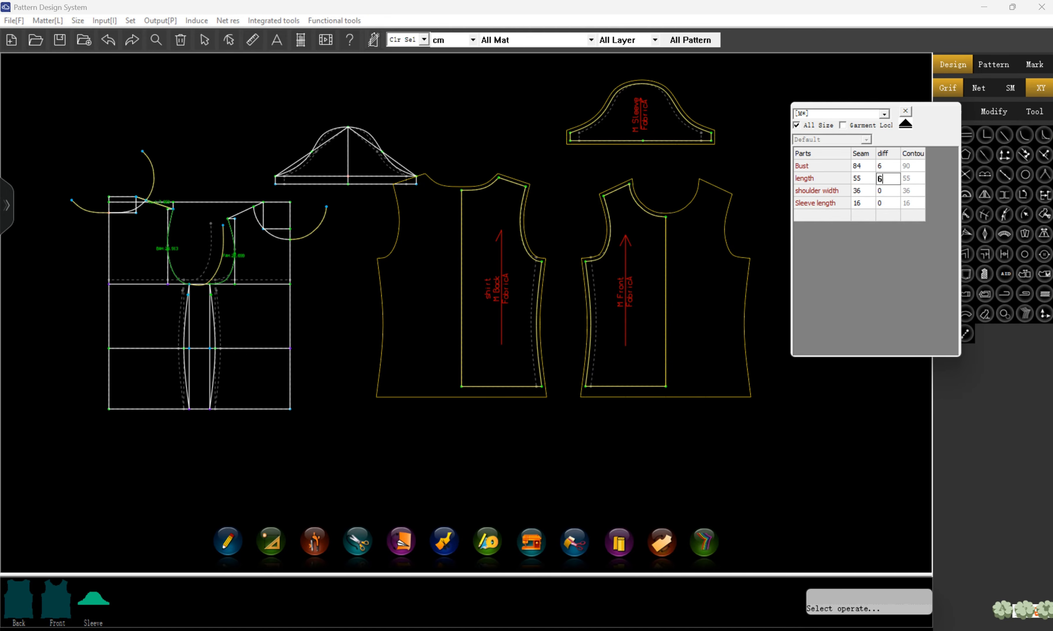
Apply the length difference of 6 and show the graded sizes S, M, L and XL on the pattern pieces
{"action": "left_click", "coordinate": [901, 254]}
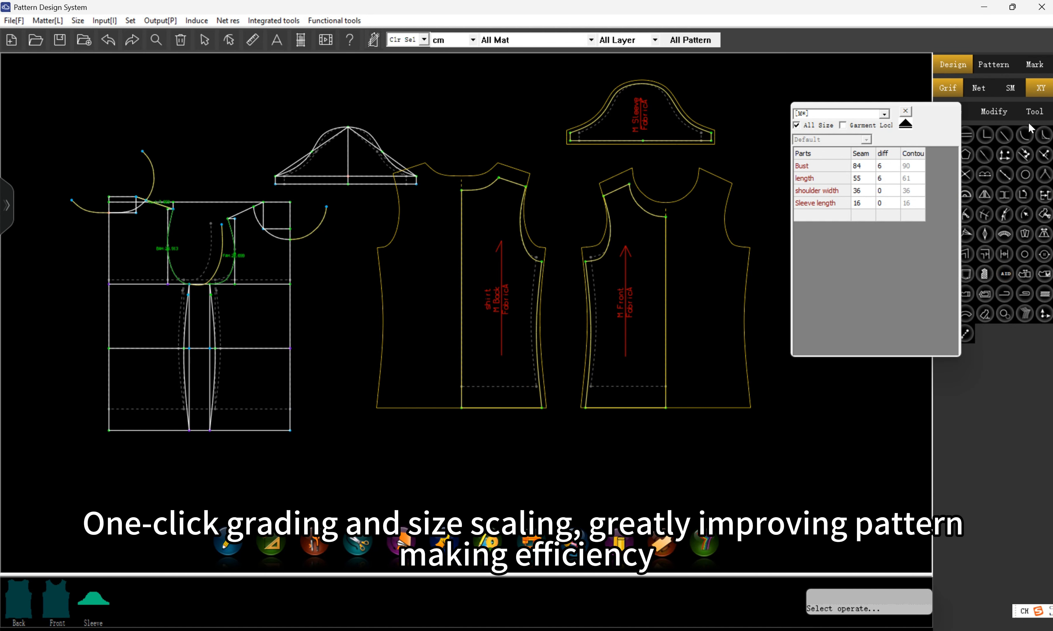
{"action": "left_click", "coordinate": [1014, 90]}
{"action": "left_click", "coordinate": [816, 317]}
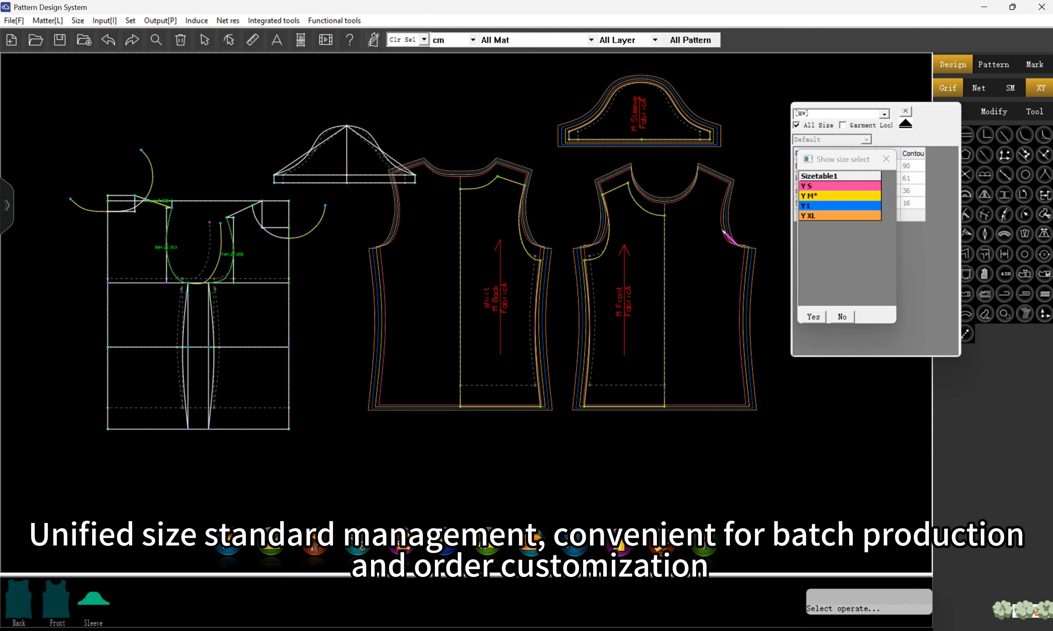
Switch to the marker layout and place the size S back, front and sleeve pieces on FabricA
{"action": "left_click", "coordinate": [1034, 64]}
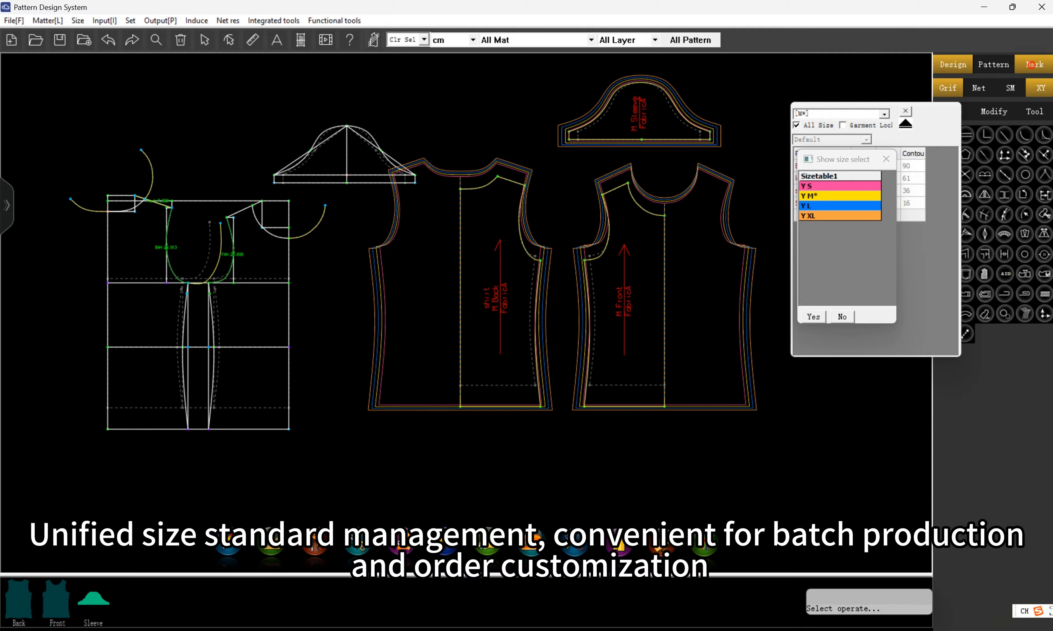
{"action": "left_click", "coordinate": [8, 87]}
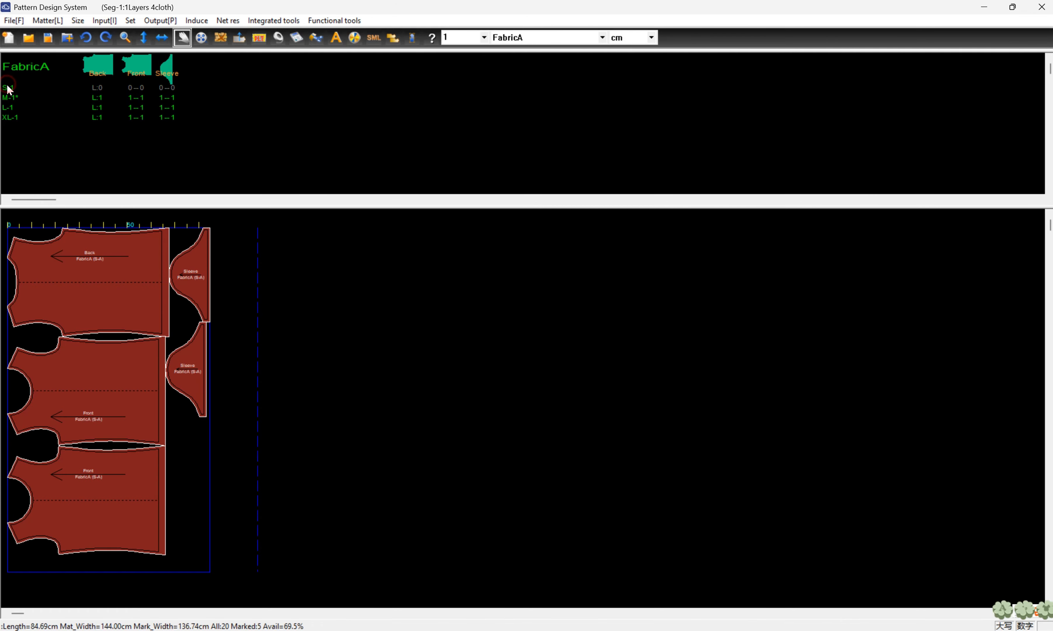
{"action": "scroll", "coordinate": [42, 259], "scroll_direction": "up", "scroll_amount": 1}
{"action": "scroll", "coordinate": [355, 236], "scroll_direction": "down", "scroll_amount": 2}
{"action": "scroll", "coordinate": [241, 245], "scroll_direction": "down", "scroll_amount": 1}
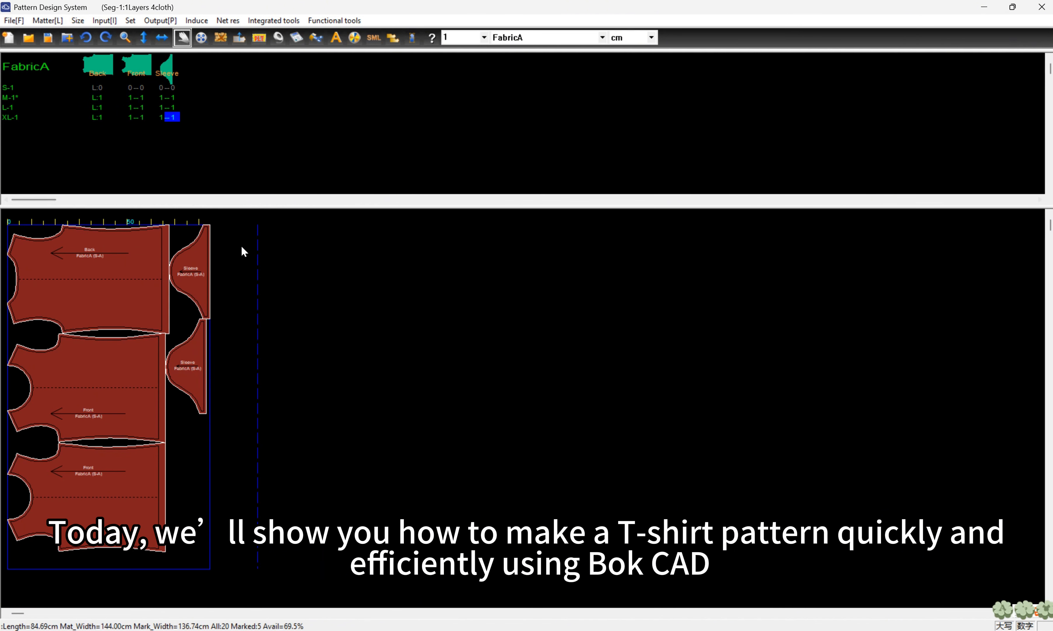
Return to the pattern design and set the Bust difference to 0
{"action": "left_click", "coordinate": [411, 38]}
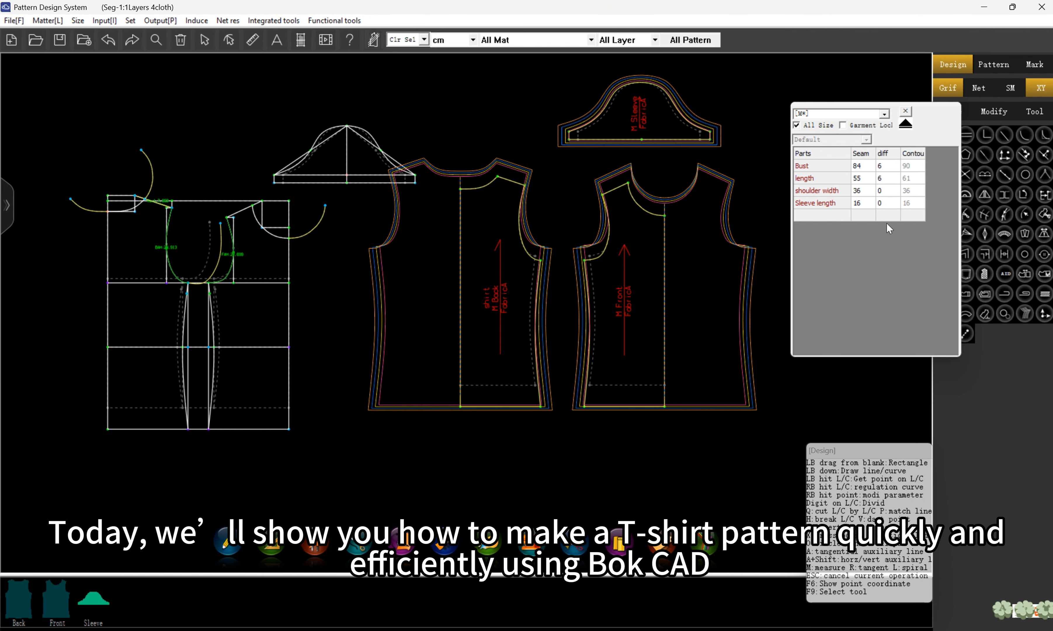
{"action": "left_click", "coordinate": [881, 165]}
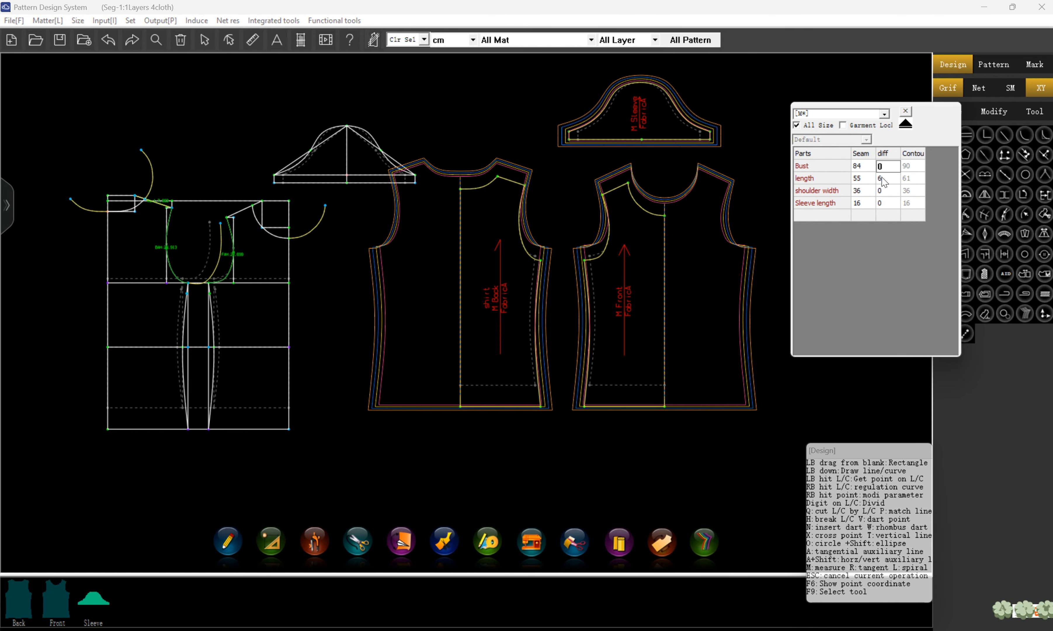
{"action": "left_click", "coordinate": [882, 178]}
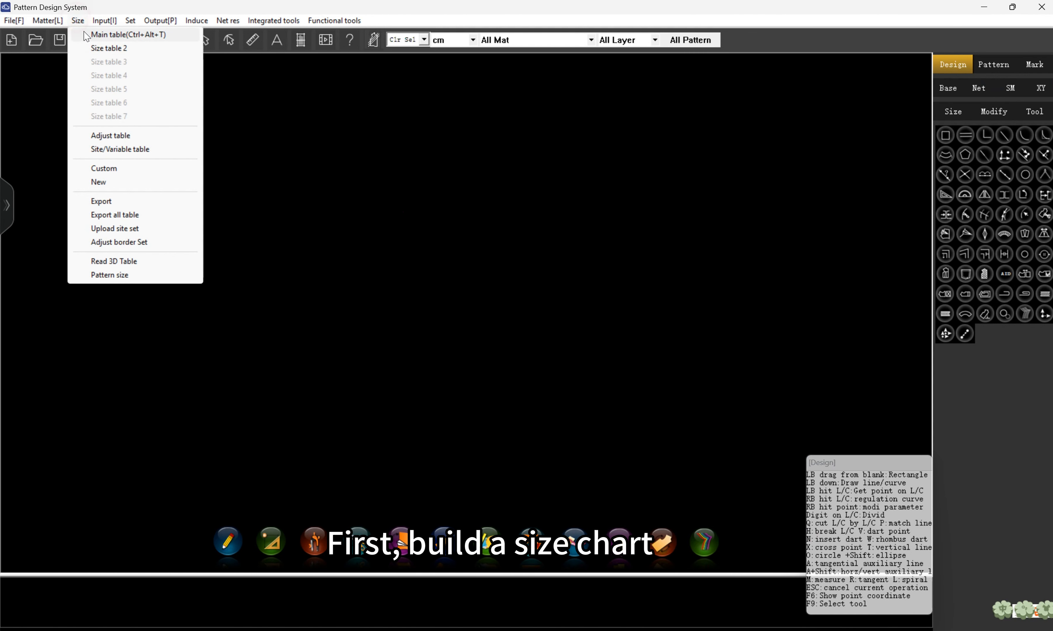
{"action": "left_click", "coordinate": [118, 33]}
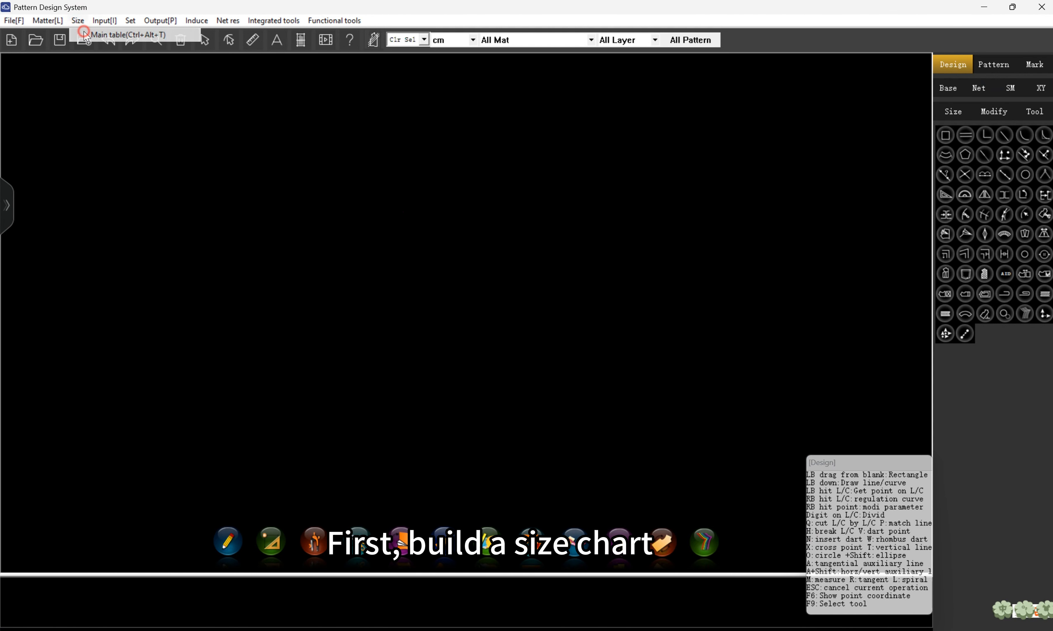
{"action": "left_click_drag", "start_coordinate": [302, 124], "coordinate": [462, 156]}
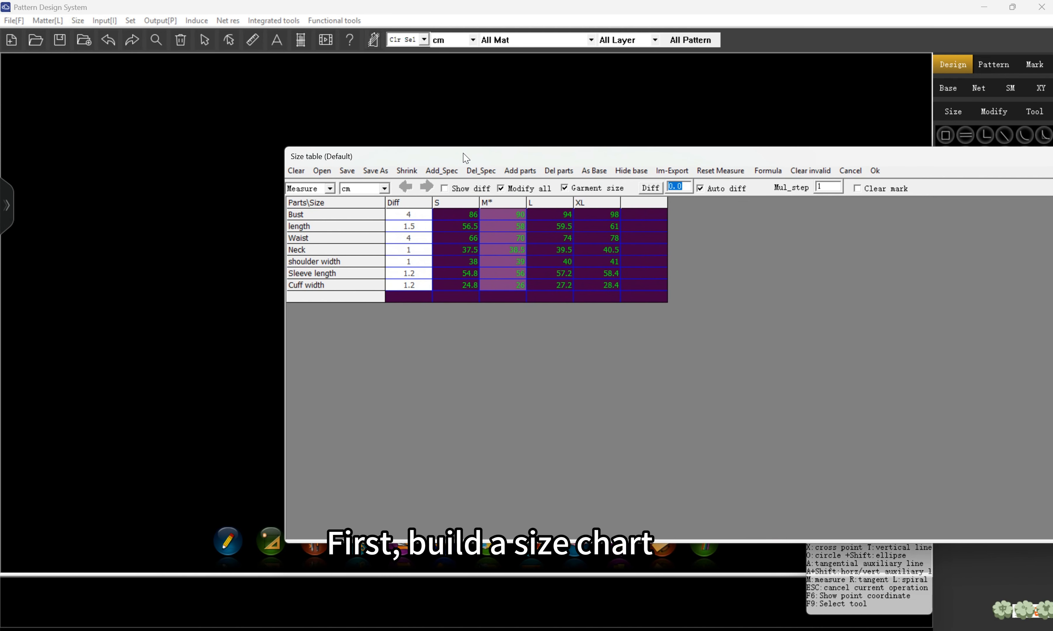
{"action": "right_click", "coordinate": [313, 246]}
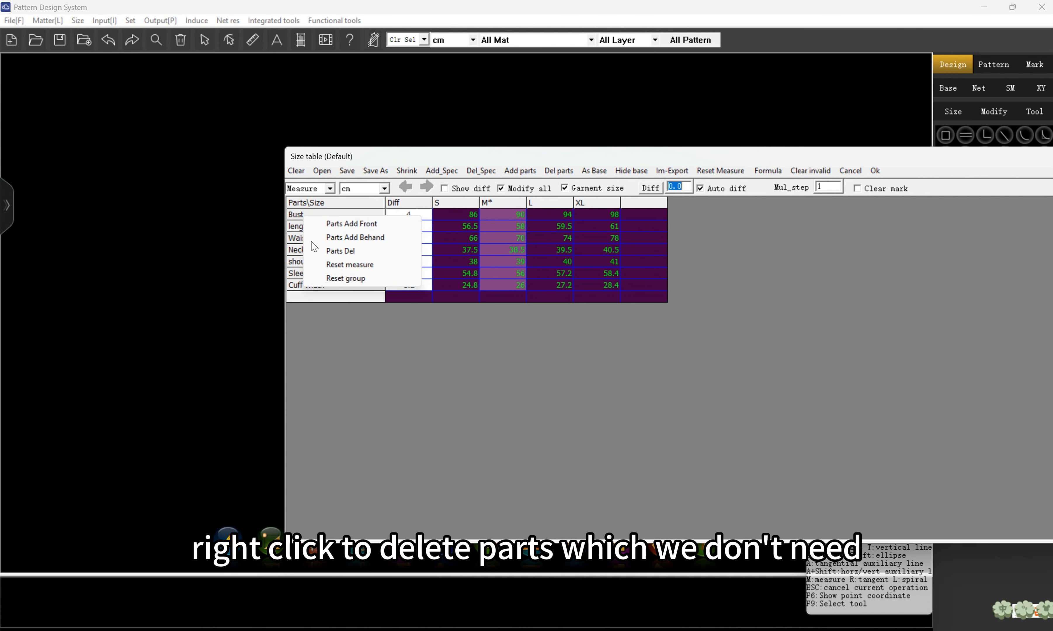
{"action": "left_click", "coordinate": [316, 250]}
{"action": "left_click", "coordinate": [743, 312]}
{"action": "left_click", "coordinate": [874, 171]}
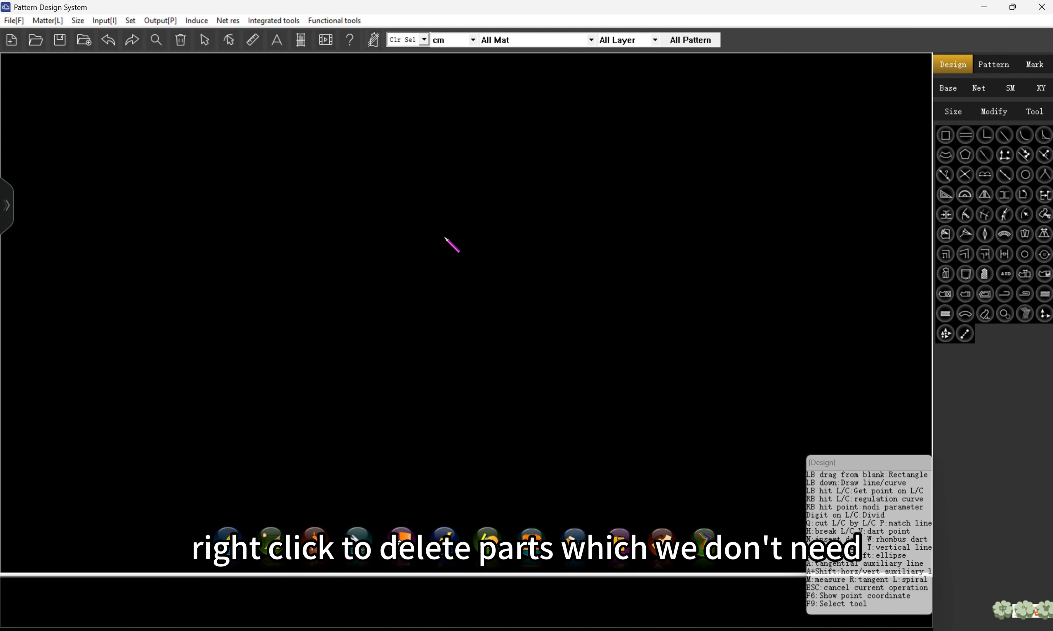
Open the main size table and delete the Cuff width, Neck and Waist parts
{"action": "left_click", "coordinate": [78, 20]}
{"action": "left_click", "coordinate": [106, 34]}
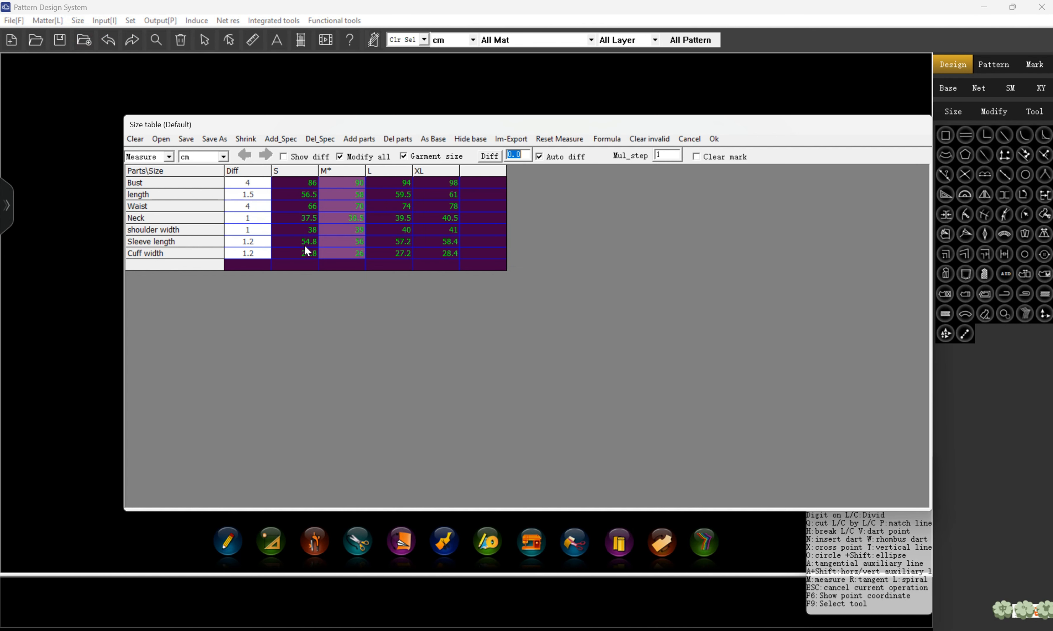
{"action": "right_click", "coordinate": [156, 255]}
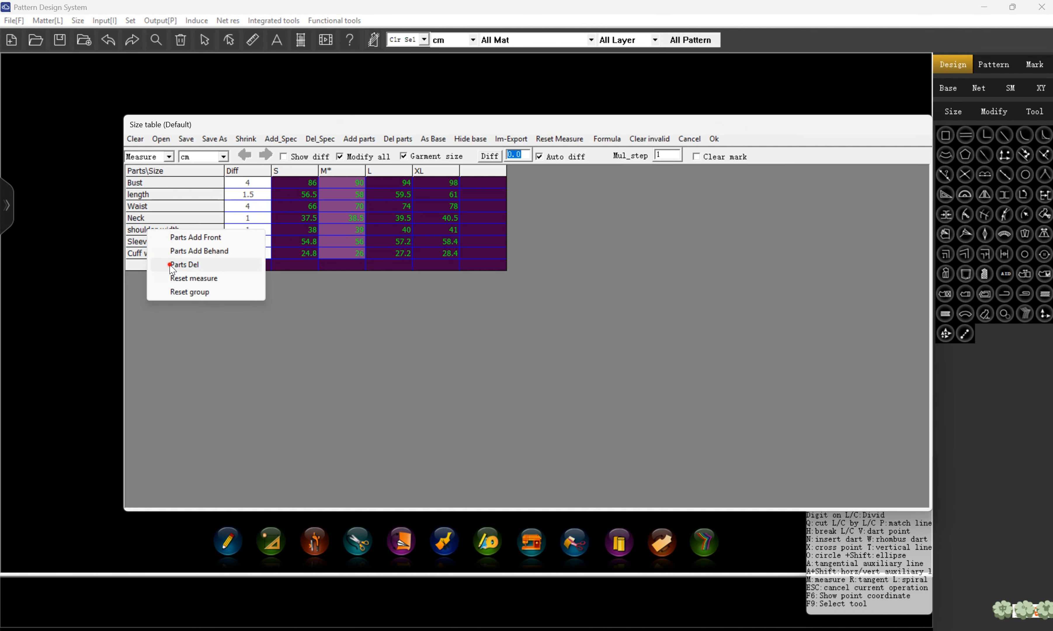
{"action": "left_click", "coordinate": [179, 265]}
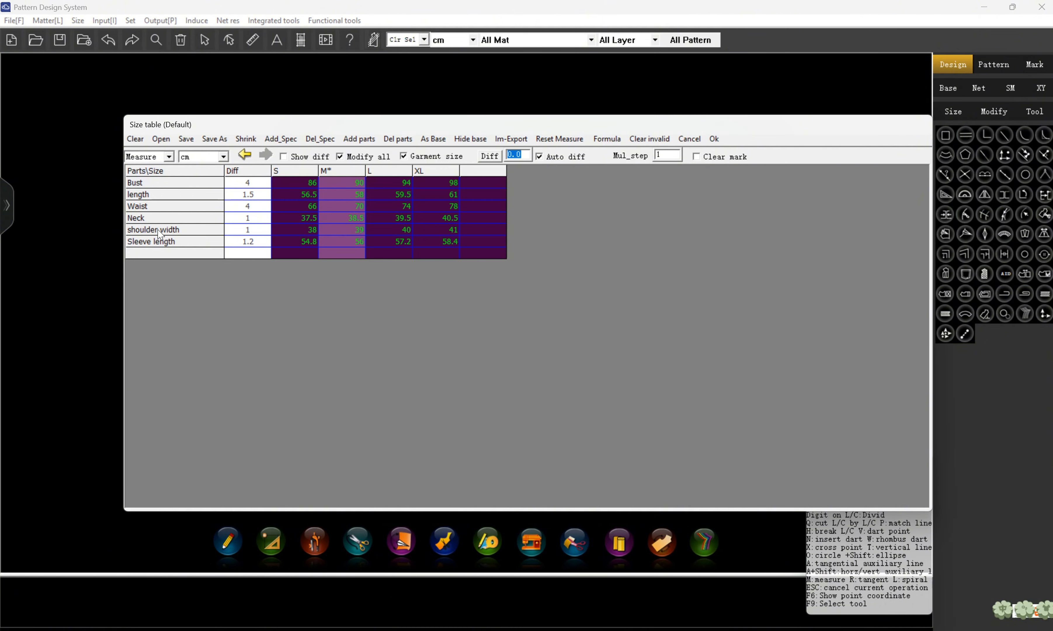
{"action": "right_click", "coordinate": [155, 217]}
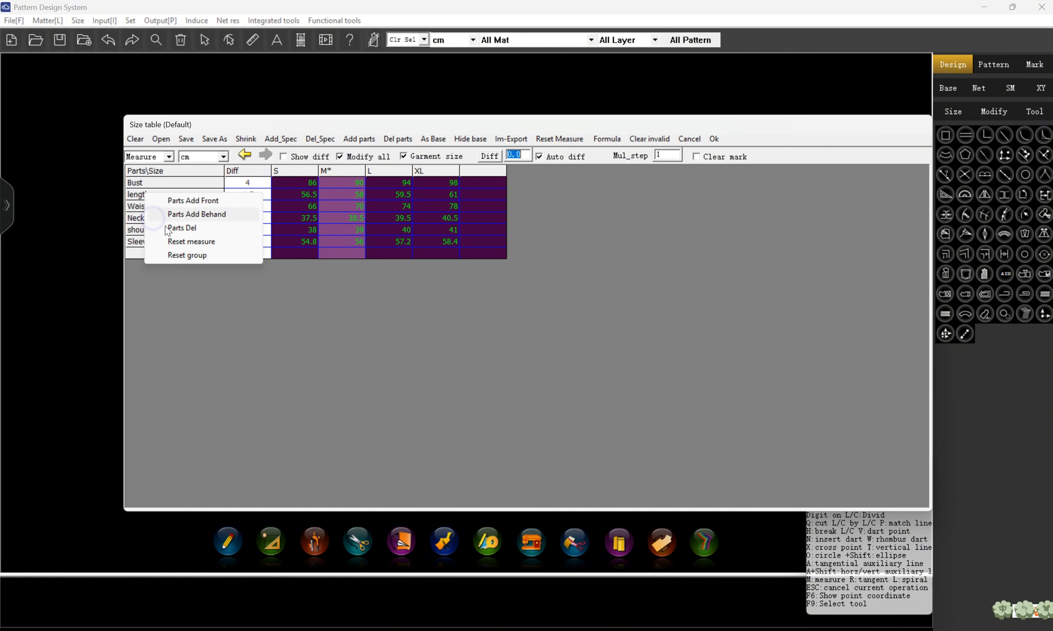
{"action": "left_click", "coordinate": [188, 226]}
{"action": "right_click", "coordinate": [170, 217]}
{"action": "left_click", "coordinate": [171, 214]}
In base size M, set Bust to 84 with a size difference of 4 and length to 55 with a difference of 1
{"action": "left_click", "coordinate": [339, 182]}
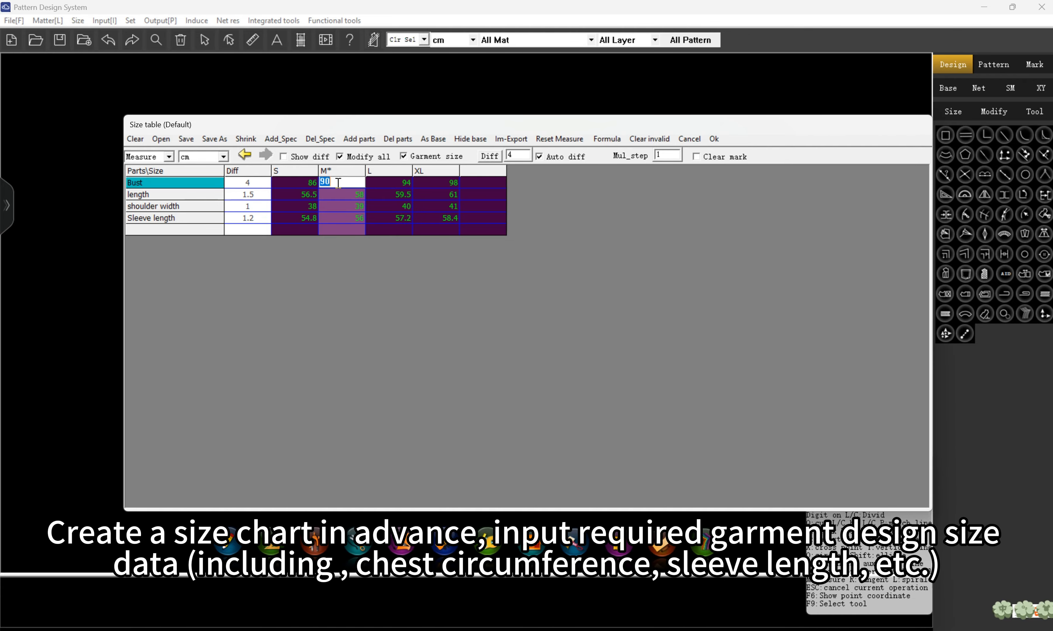
{"action": "type", "text": "84"}
{"action": "key", "text": "Return"}
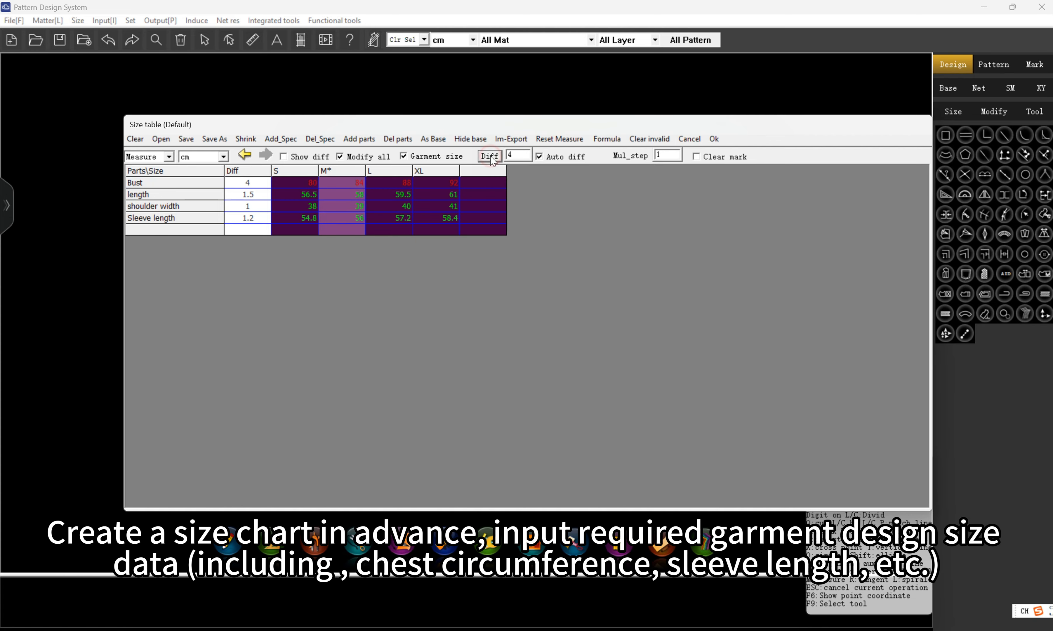
{"action": "left_click", "coordinate": [338, 193]}
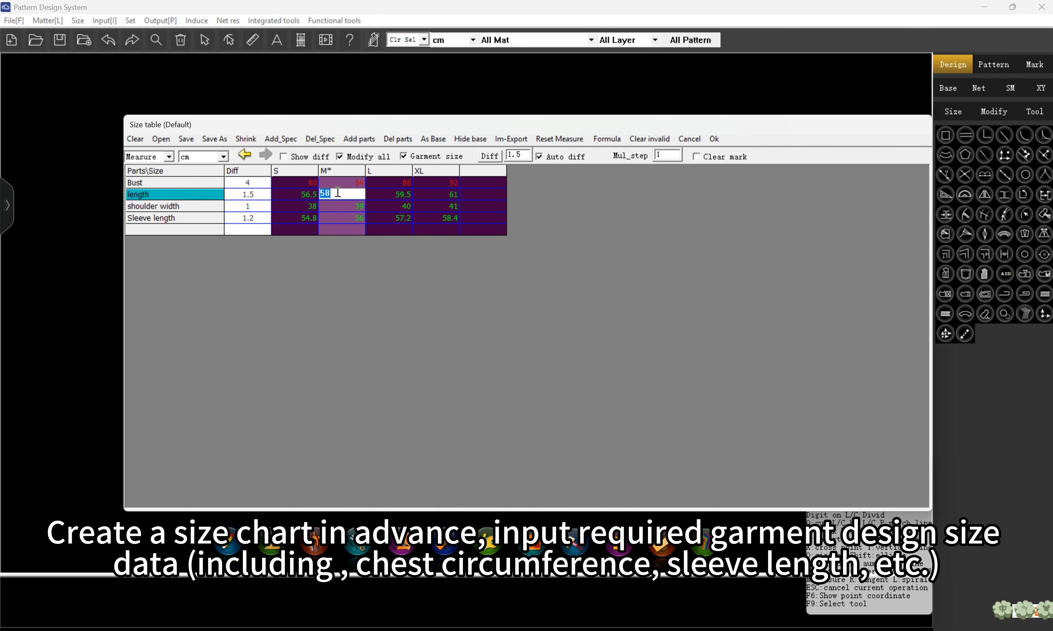
{"action": "type", "text": "55"}
{"action": "double_click", "coordinate": [515, 156]}
{"action": "type", "text": "1"}
{"action": "left_click", "coordinate": [495, 155]}
In base size M, set shoulder width to 36 and Sleeve length to 16, each with a size difference of 1
{"action": "left_click", "coordinate": [350, 208]}
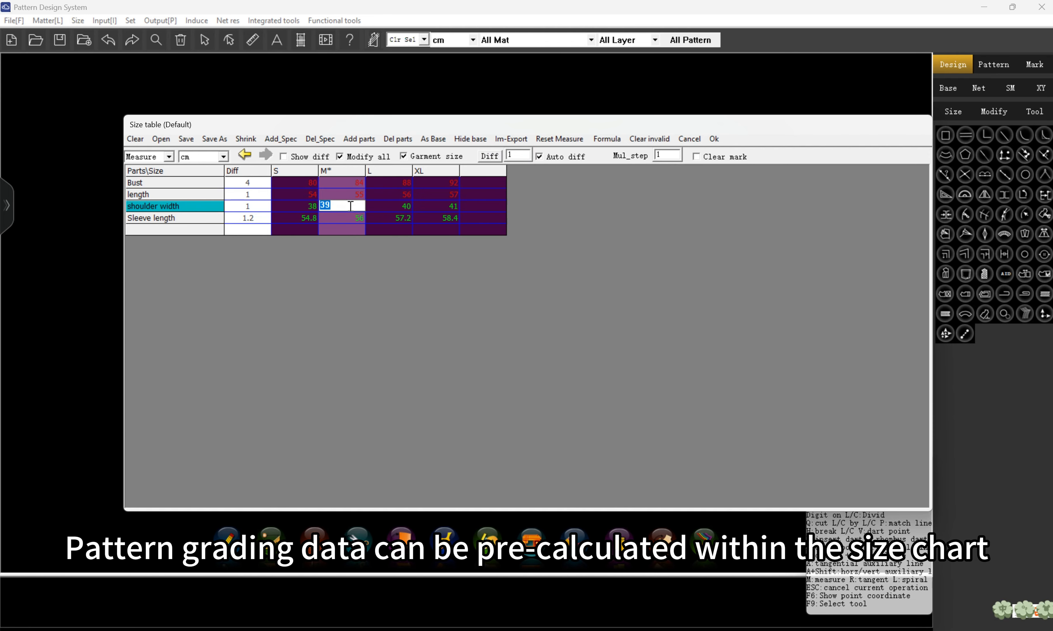
{"action": "type", "text": "36"}
{"action": "left_click", "coordinate": [490, 156]}
{"action": "left_click", "coordinate": [343, 218]}
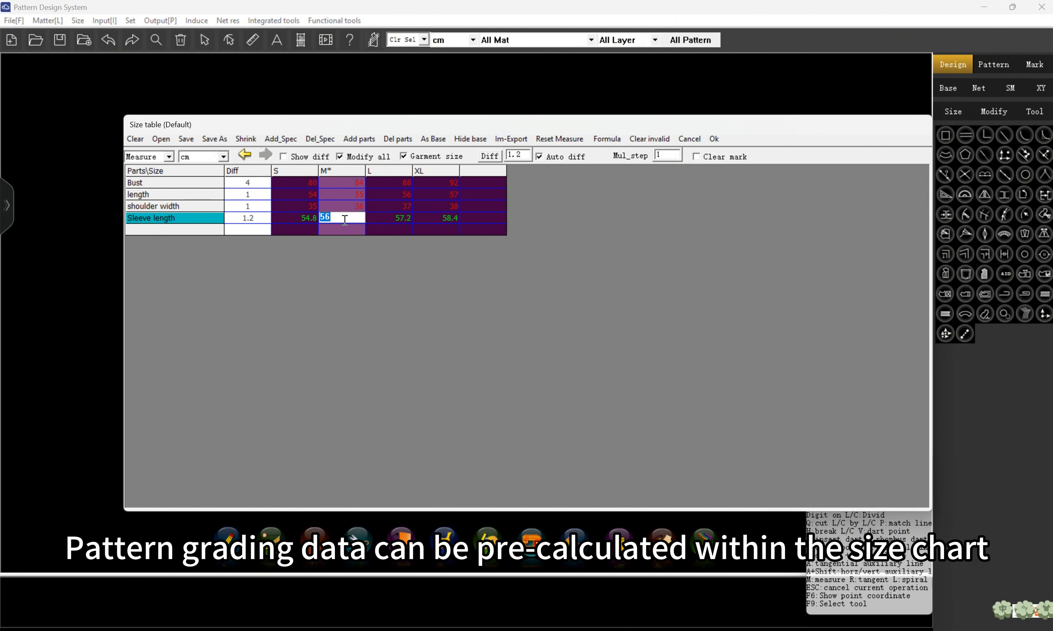
{"action": "type", "text": "16"}
{"action": "left_click_drag", "start_coordinate": [525, 156], "coordinate": [506, 159]}
{"action": "key", "text": "BackSpace"}
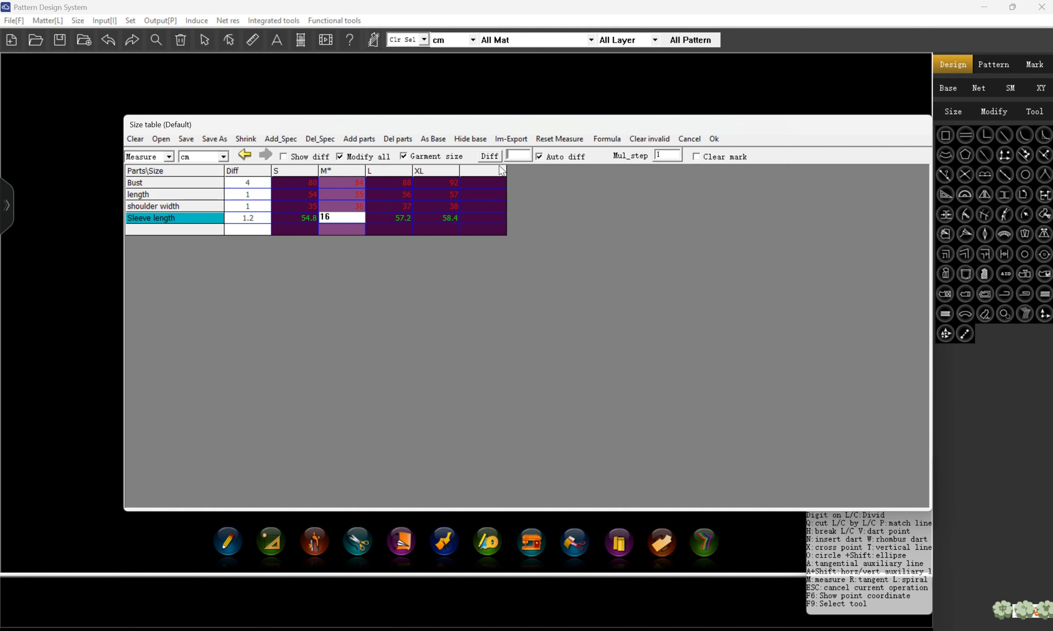
{"action": "type", "text": "1"}
{"action": "left_click", "coordinate": [490, 156]}
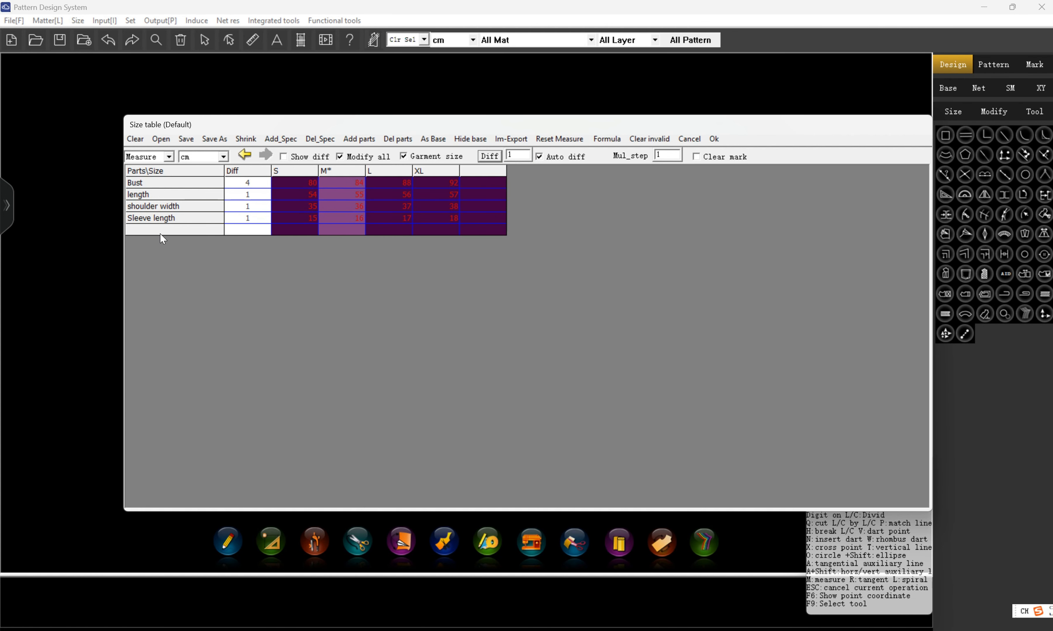
Reset the measurements in the size table and accept the table
{"action": "left_click", "coordinate": [559, 138]}
{"action": "left_click", "coordinate": [562, 344]}
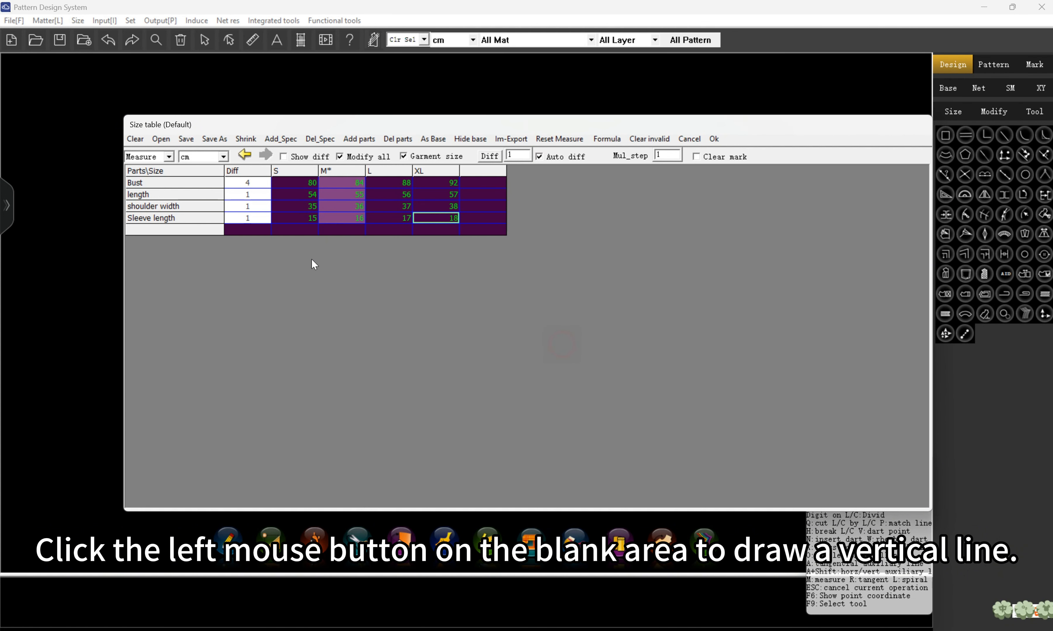
{"action": "left_click", "coordinate": [712, 140]}
Draw a vertical line downward in the blank drawing area and set its length with the size table's length variable
{"action": "left_click", "coordinate": [344, 135]}
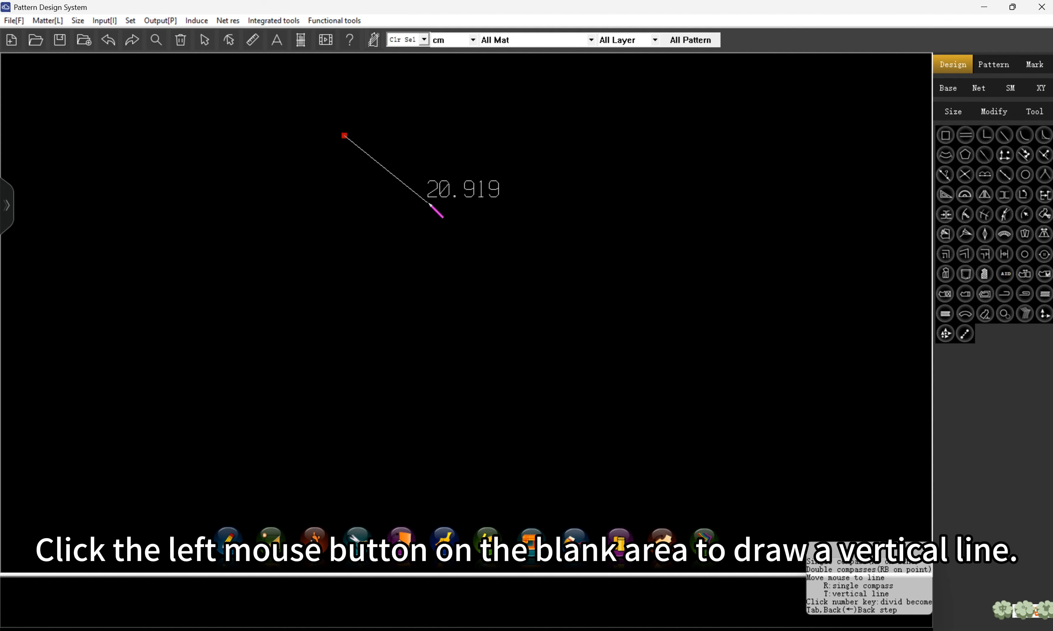
{"action": "left_click", "coordinate": [344, 384]}
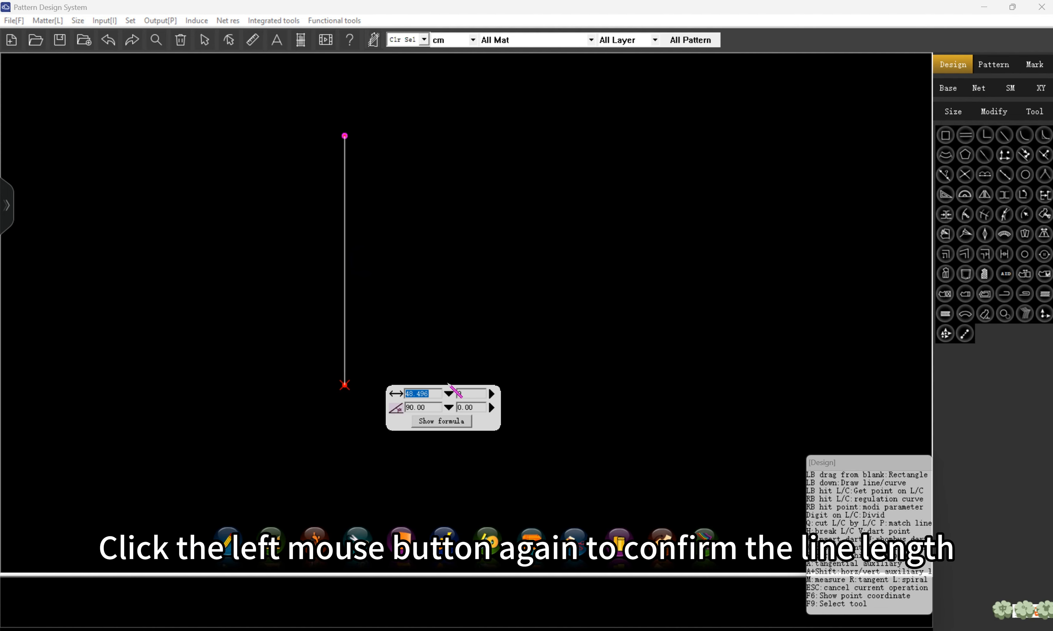
{"action": "left_click", "coordinate": [448, 394]}
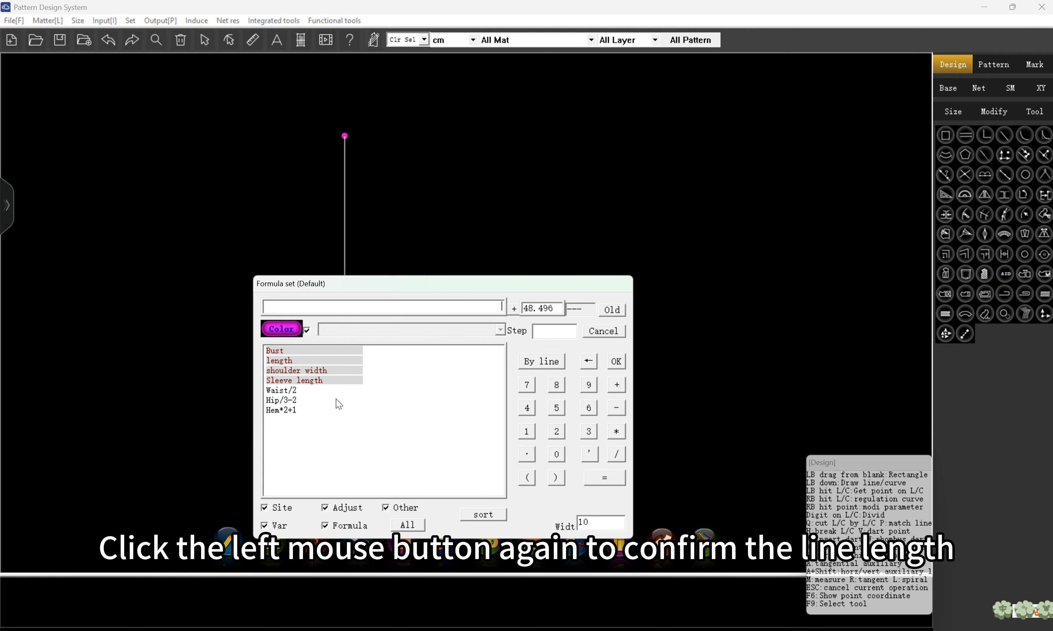
{"action": "double_click", "coordinate": [306, 360]}
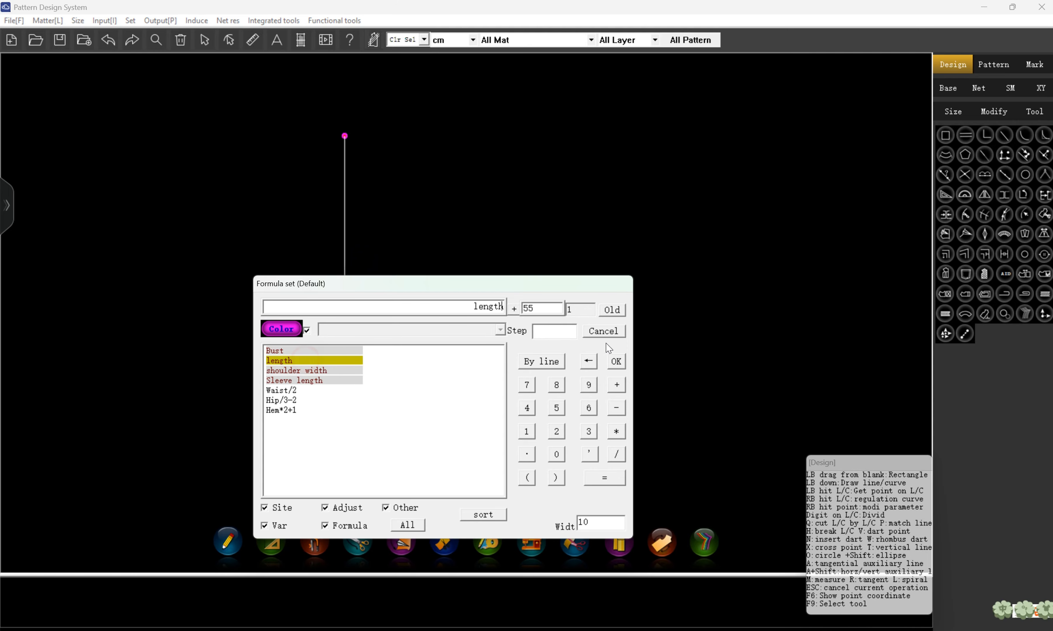
{"action": "left_click", "coordinate": [616, 361]}
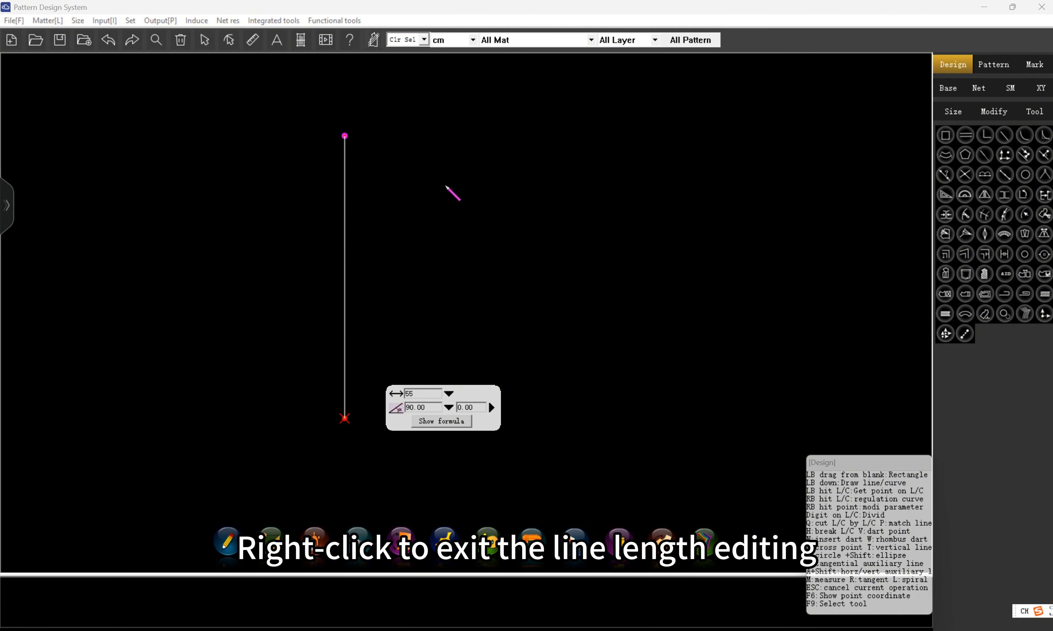
{"action": "right_click", "coordinate": [447, 187]}
Add a waistline point on the vertical line, 38 cm from its upper end
{"action": "left_click", "coordinate": [345, 157]}
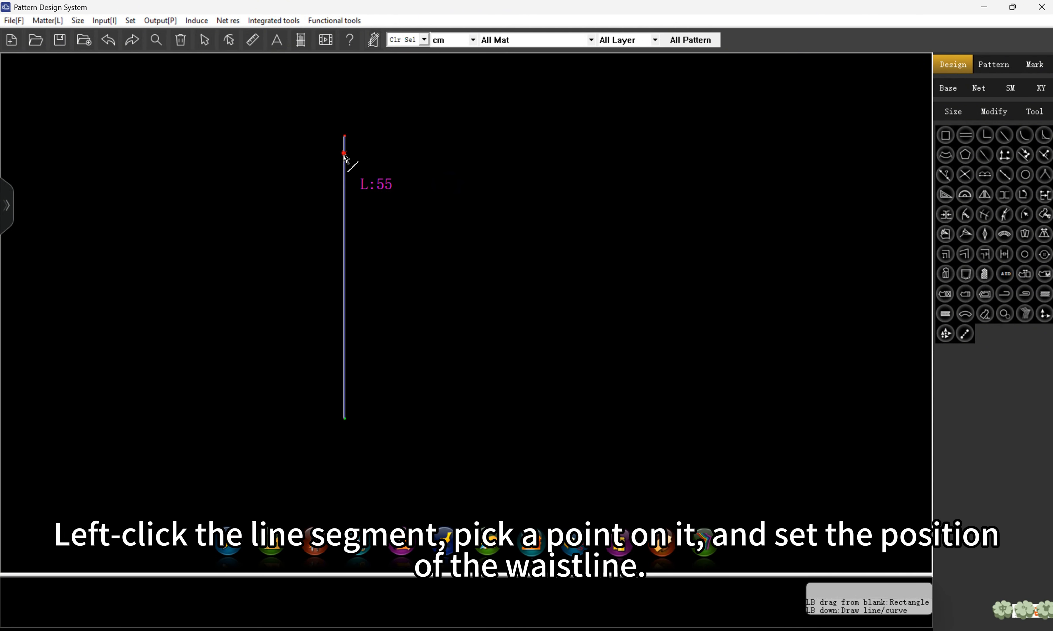
{"action": "left_click", "coordinate": [345, 152]}
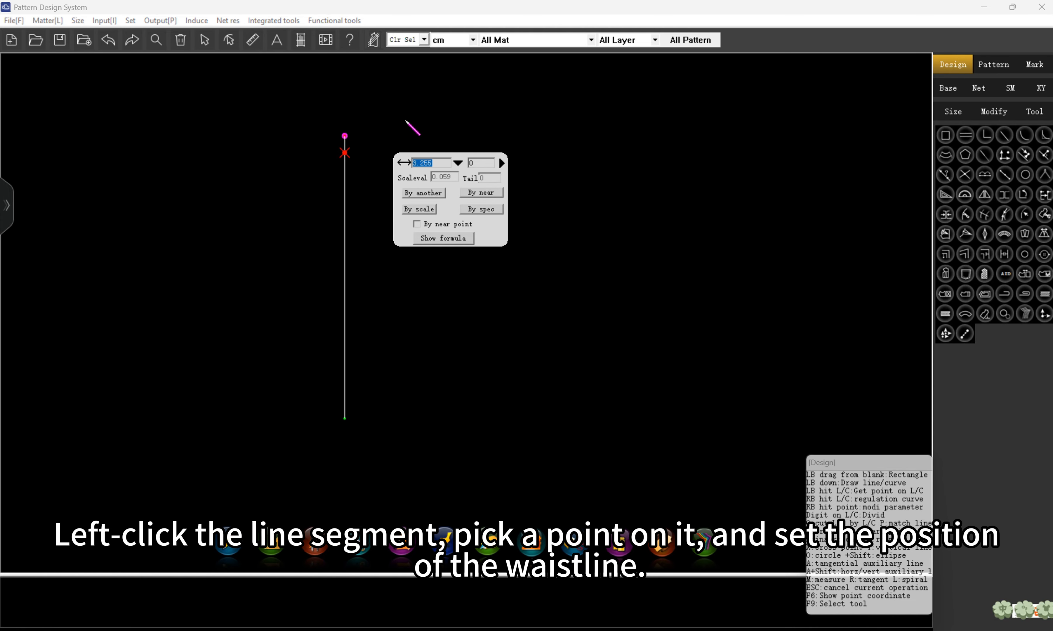
{"action": "type", "text": "38"}
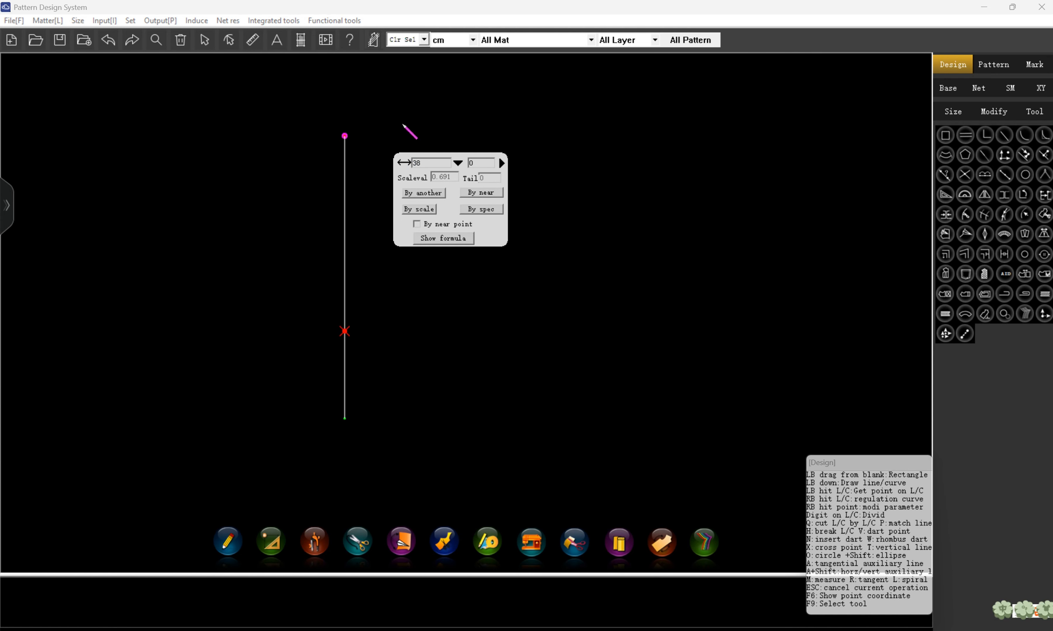
{"action": "right_click", "coordinate": [448, 314]}
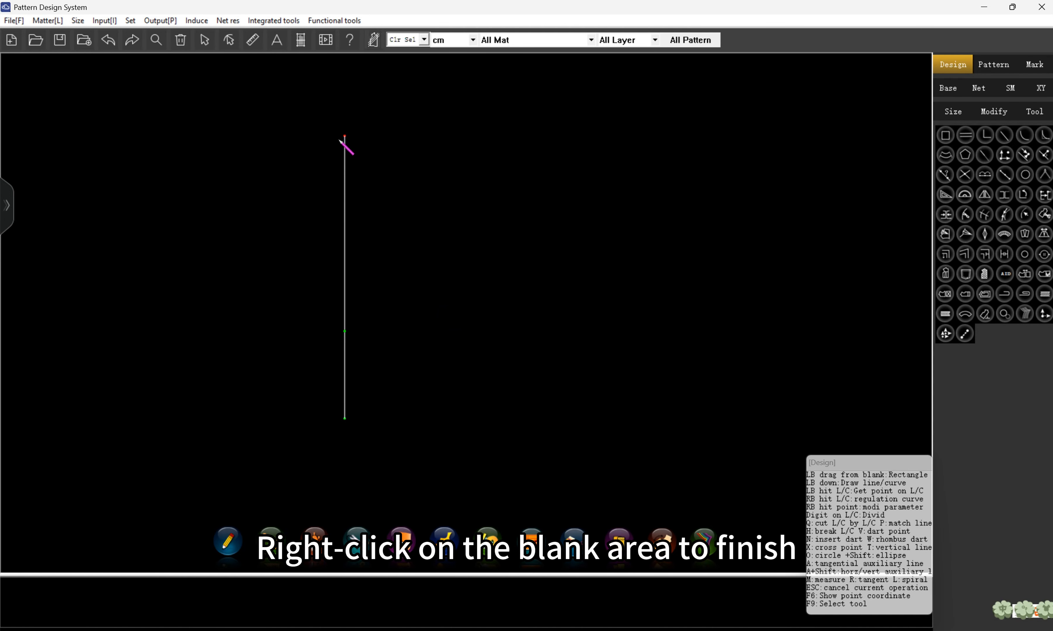
Draw a 4.5 cm vertical line upward from the upper end of the centre back line to define the back neck depth
{"action": "left_click", "coordinate": [344, 136]}
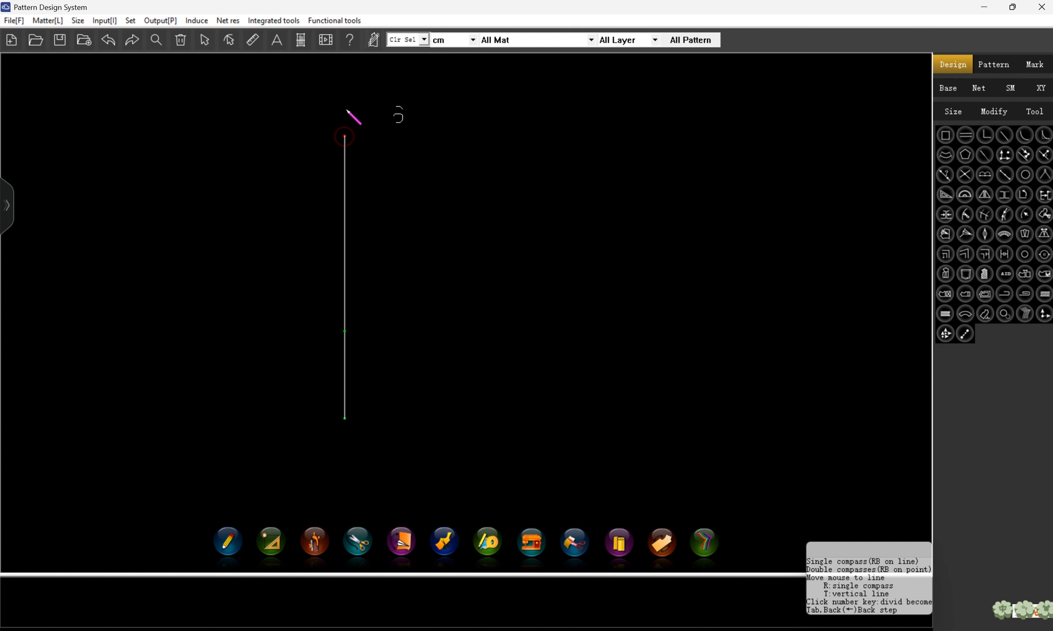
{"action": "left_click", "coordinate": [344, 119]}
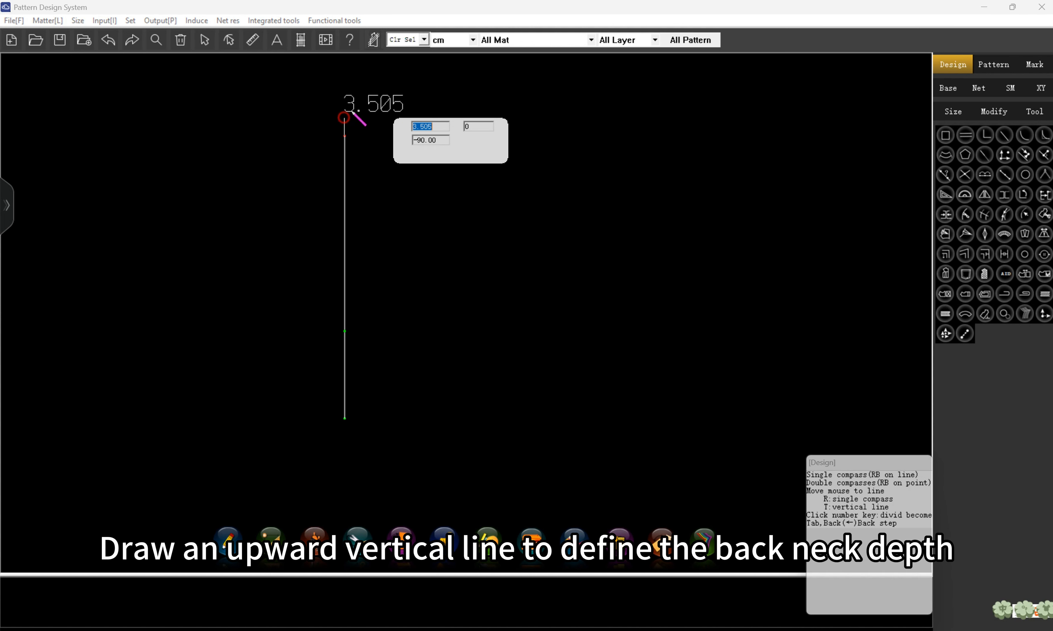
{"action": "type", "text": "4"}
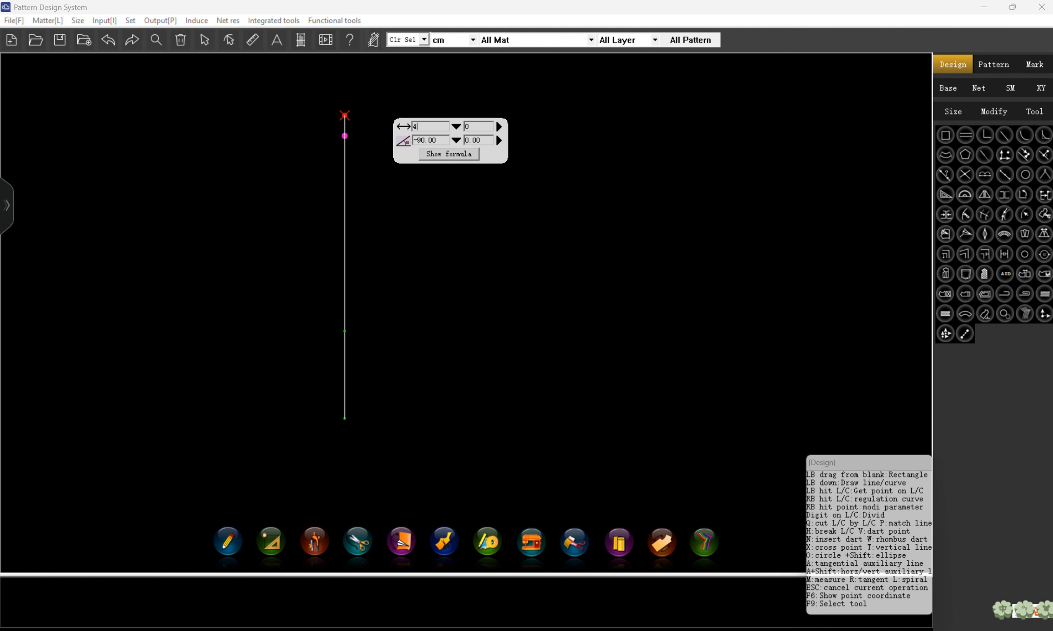
{"action": "type", "text": ".5"}
{"action": "key", "text": "Return"}
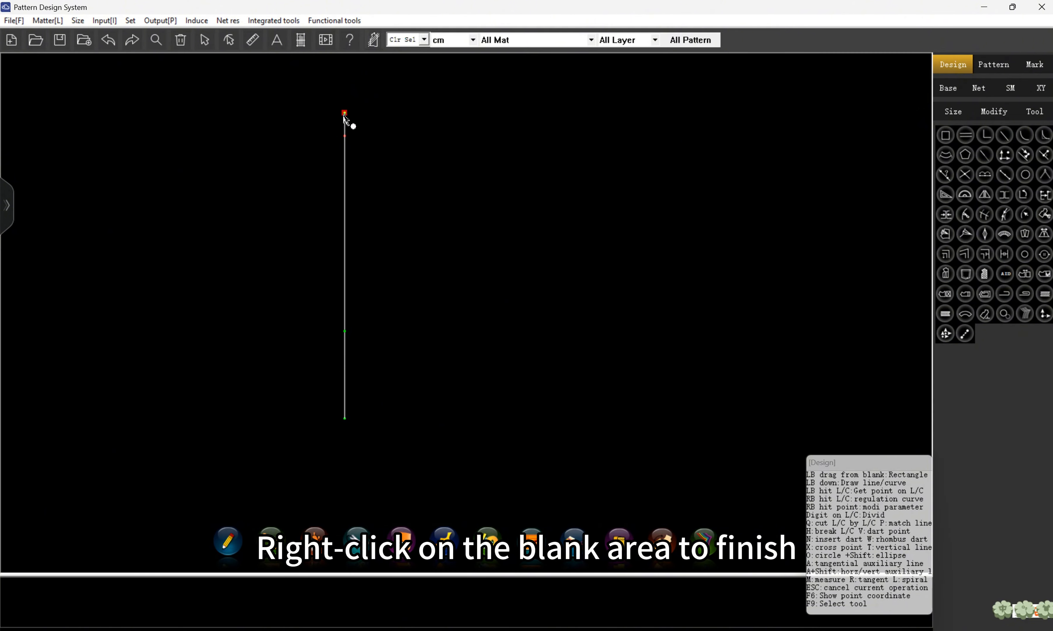
Draw a 7.6 cm horizontal line from the upper end of the neck depth line toward the shoulder for the back neck width
{"action": "left_click", "coordinate": [345, 114]}
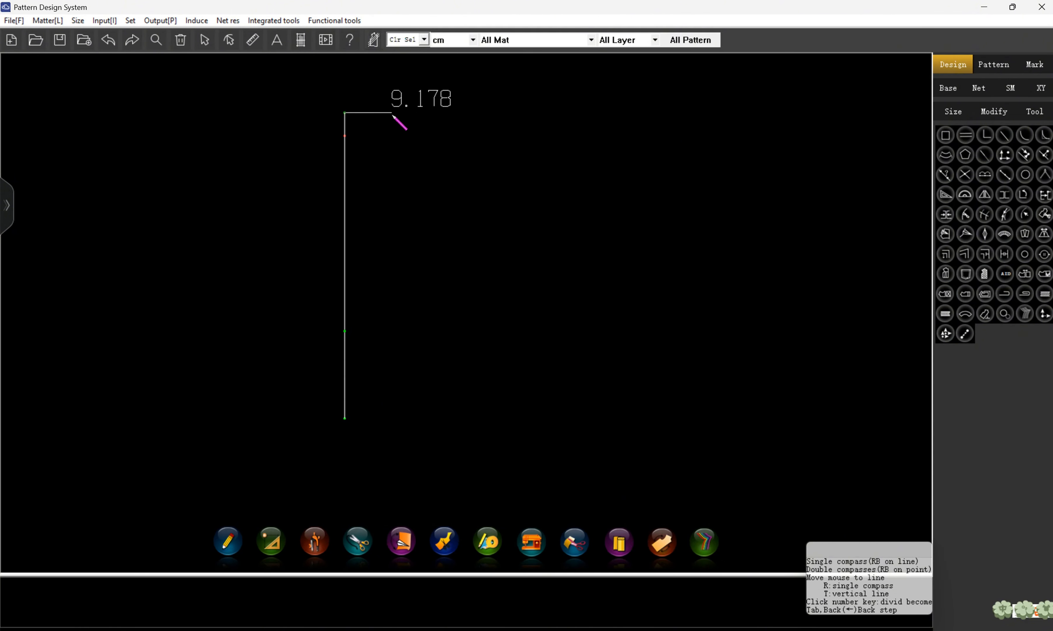
{"action": "left_click", "coordinate": [392, 114]}
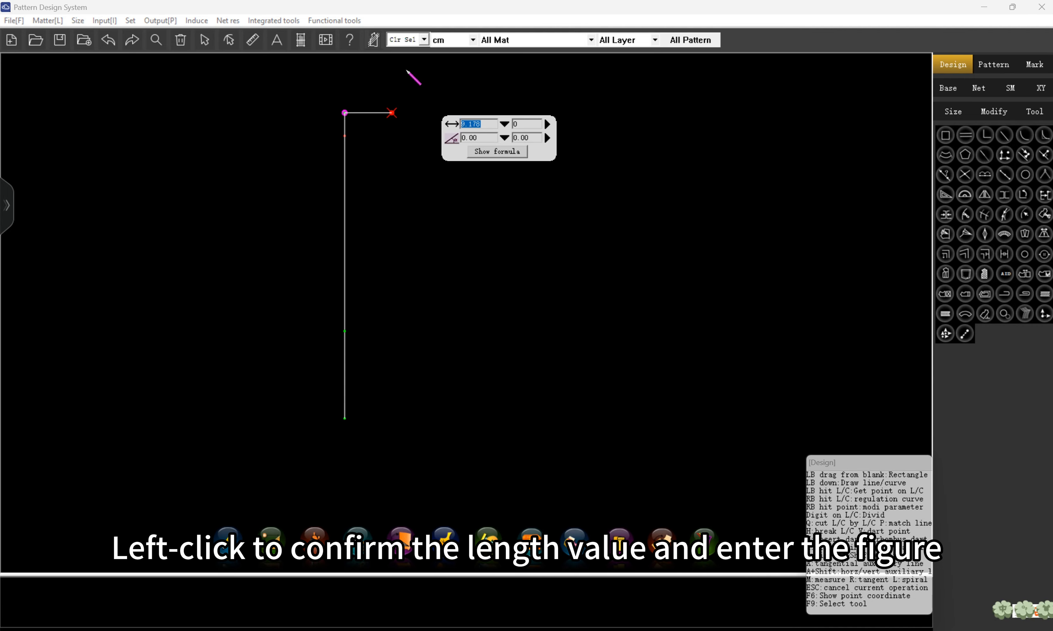
{"action": "type", "text": "7.6"}
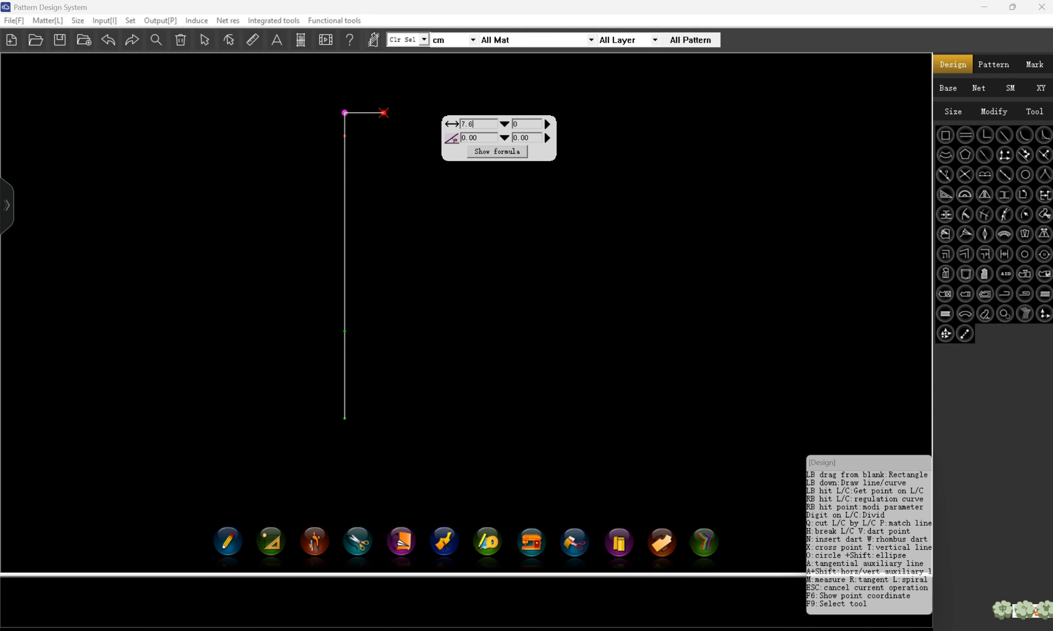
{"action": "right_click", "coordinate": [394, 173]}
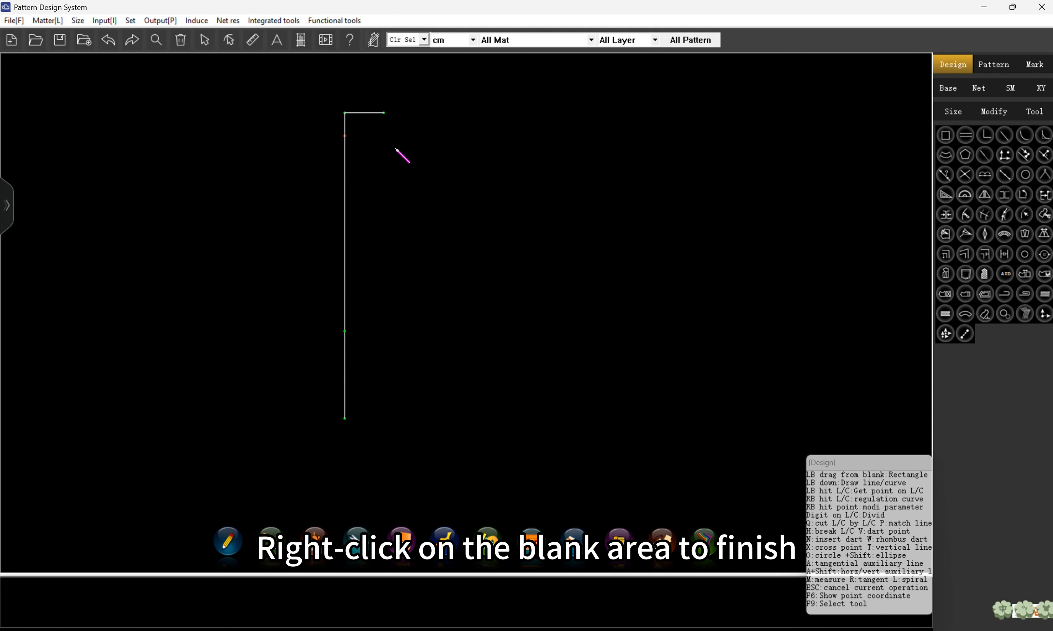
Place an offset point 15 cm across and 5 cm below the neck width end, and connect both points as the back shoulder slope
{"action": "left_click_drag", "start_coordinate": [385, 113], "coordinate": [474, 174]}
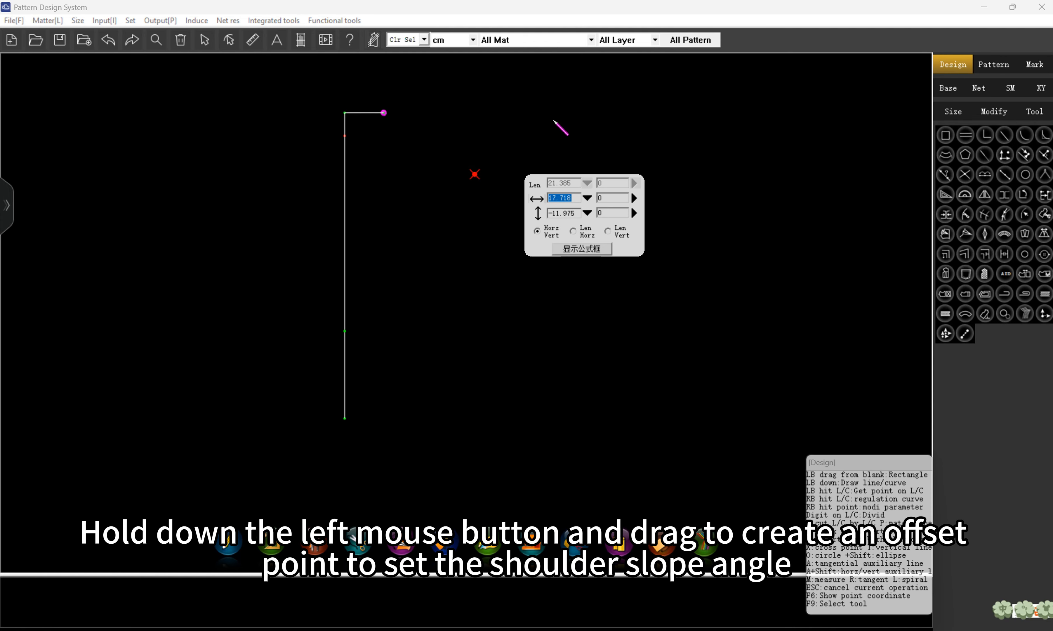
{"action": "type", "text": "15"}
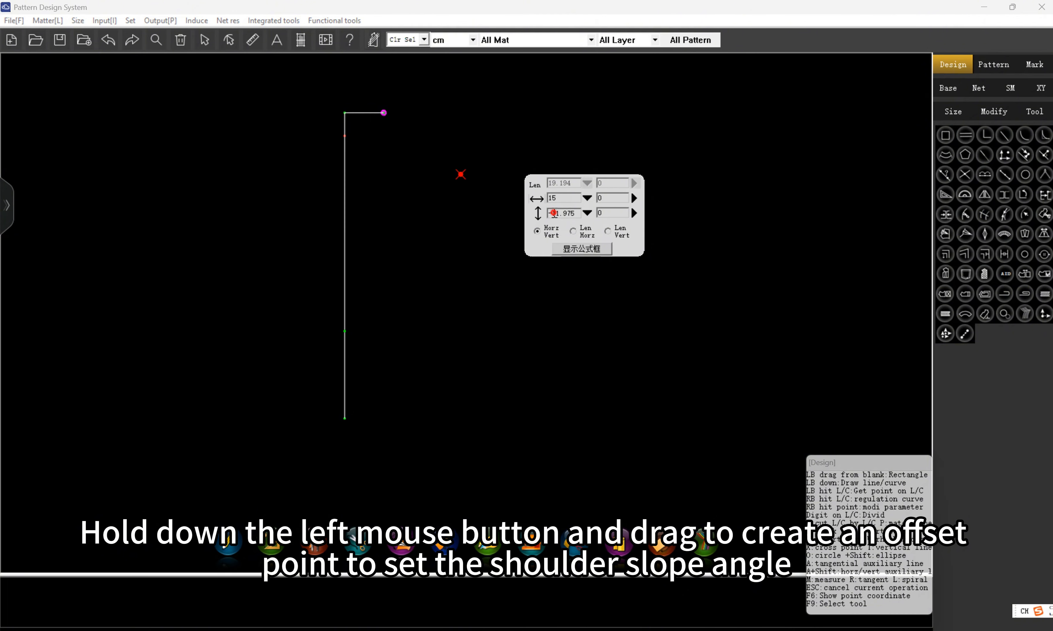
{"action": "double_click", "coordinate": [576, 214]}
{"action": "type", "text": "5"}
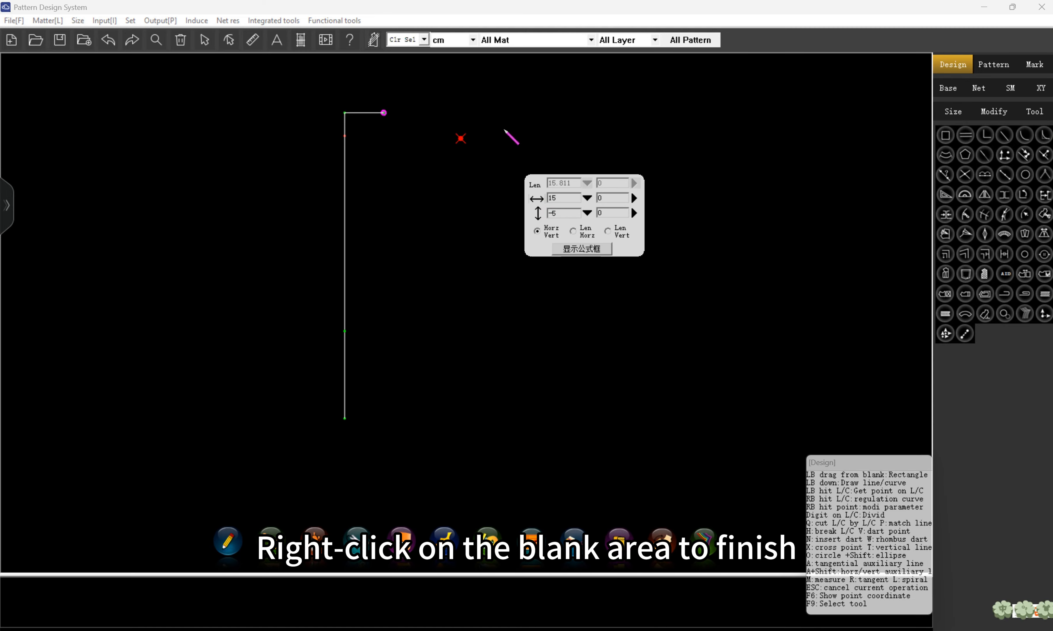
{"action": "key", "text": "Return"}
{"action": "left_click", "coordinate": [460, 139]}
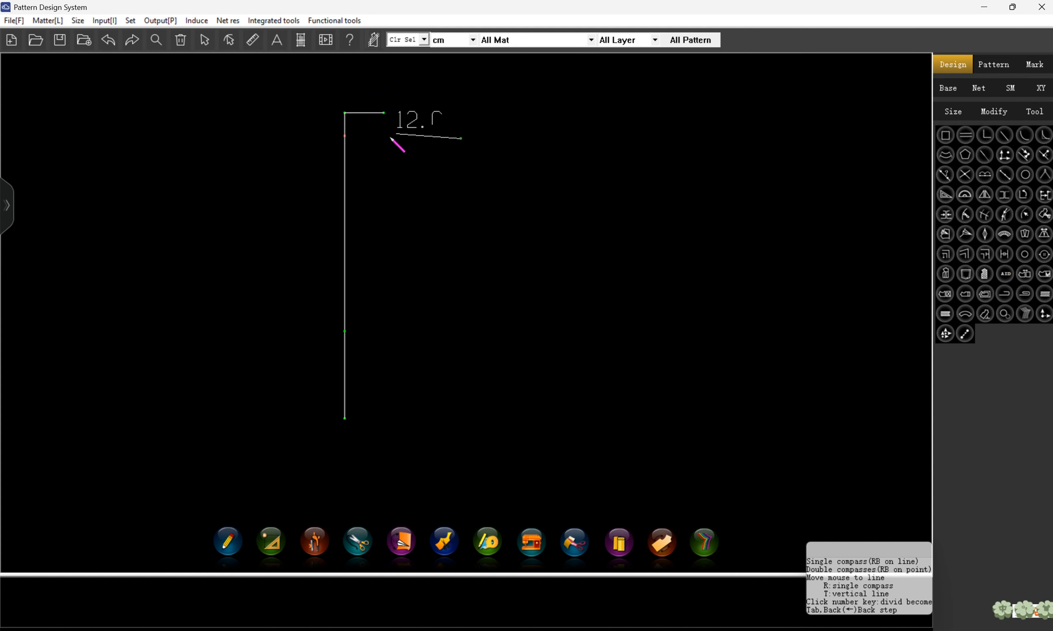
{"action": "left_click", "coordinate": [384, 115]}
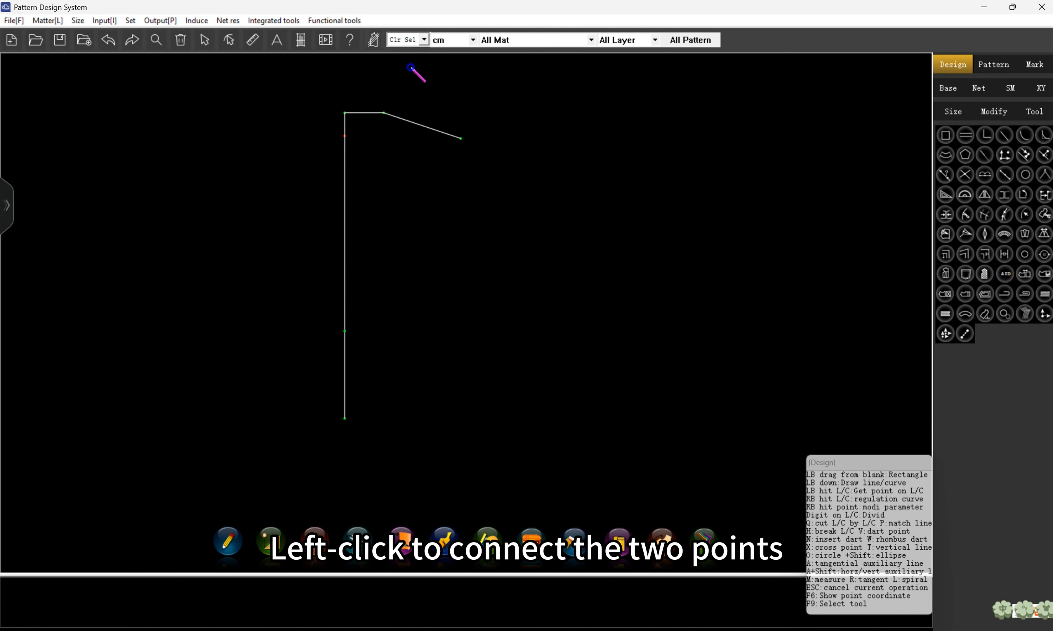
Complete the back neck's rectangular frame and add a collar point on the shoulder slope, 3 cm from its neck end
{"action": "left_click_drag", "start_coordinate": [346, 137], "coordinate": [384, 115]}
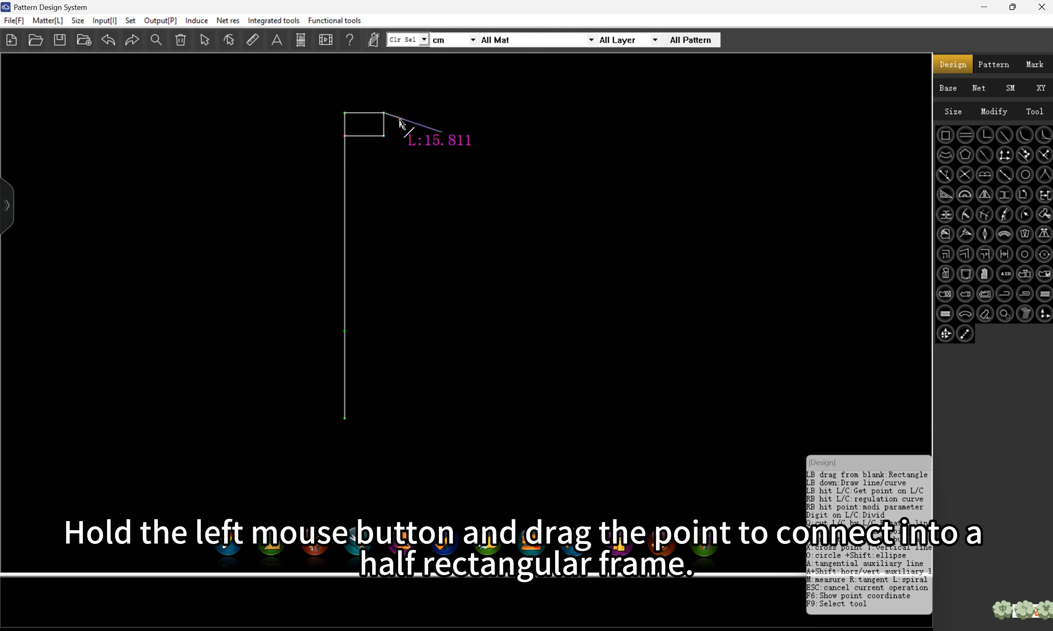
{"action": "left_click", "coordinate": [400, 121]}
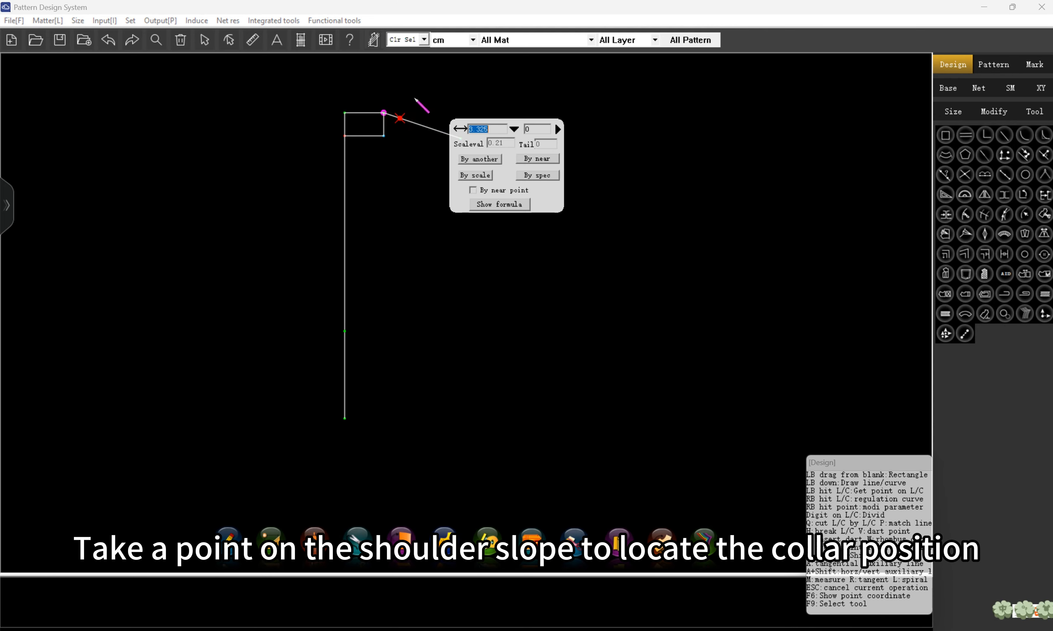
{"action": "type", "text": "3"}
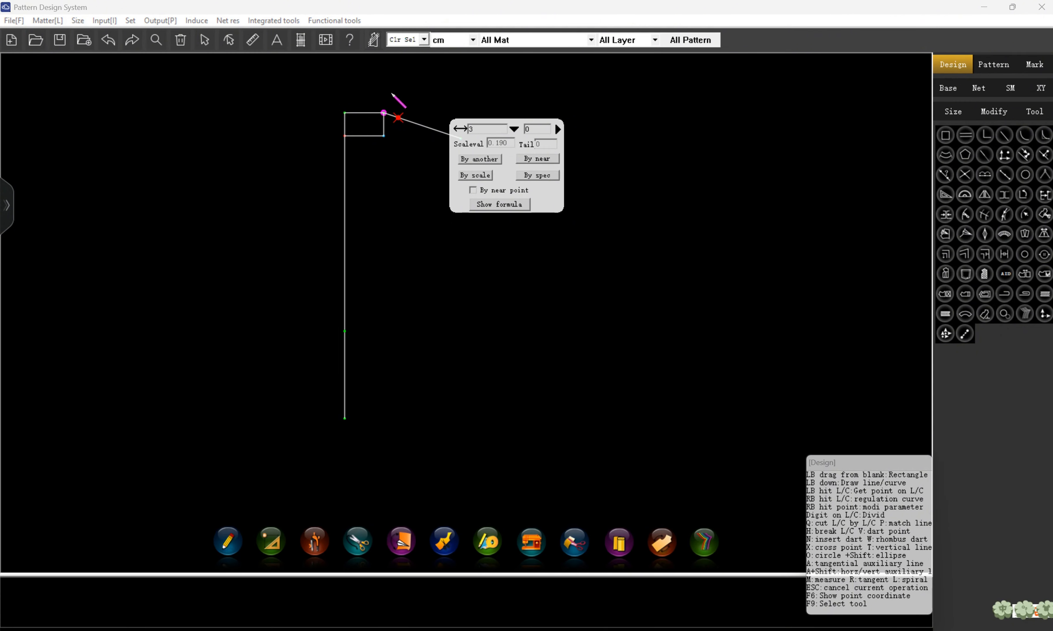
{"action": "right_click", "coordinate": [409, 94]}
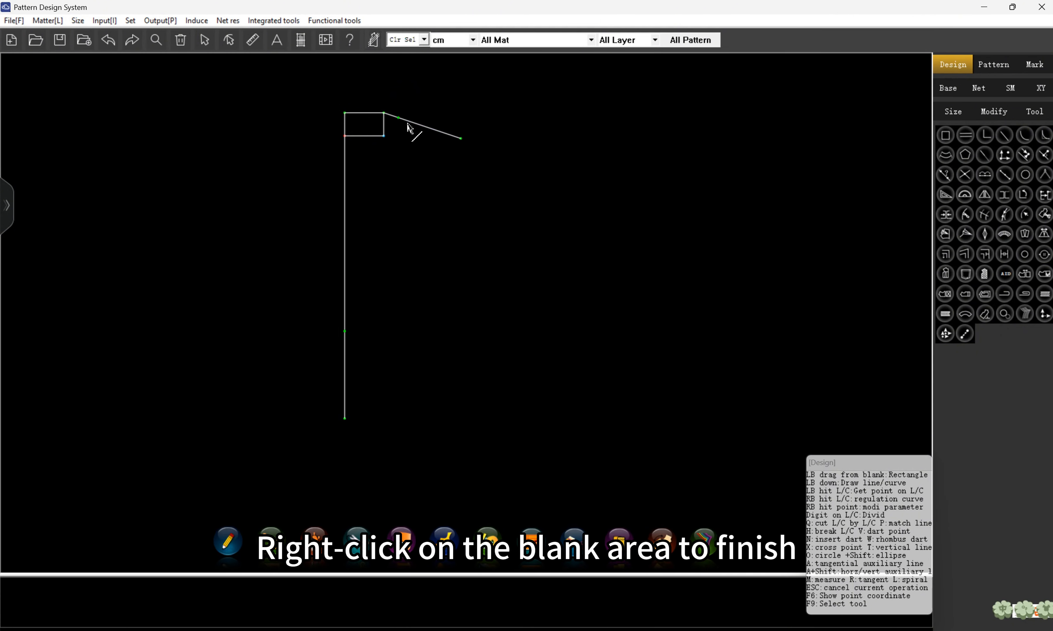
Connect the 3 cm shoulder point to the centre back neck point and bend the line downward into the back neck curve
{"action": "left_click", "coordinate": [397, 118]}
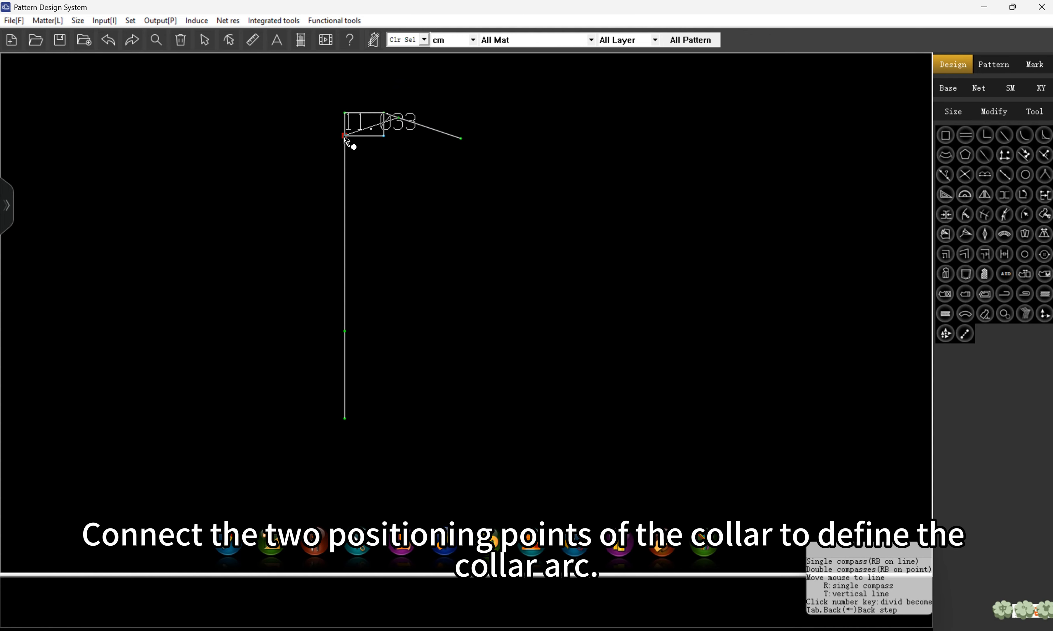
{"action": "left_click", "coordinate": [345, 135]}
{"action": "right_click", "coordinate": [265, 87]}
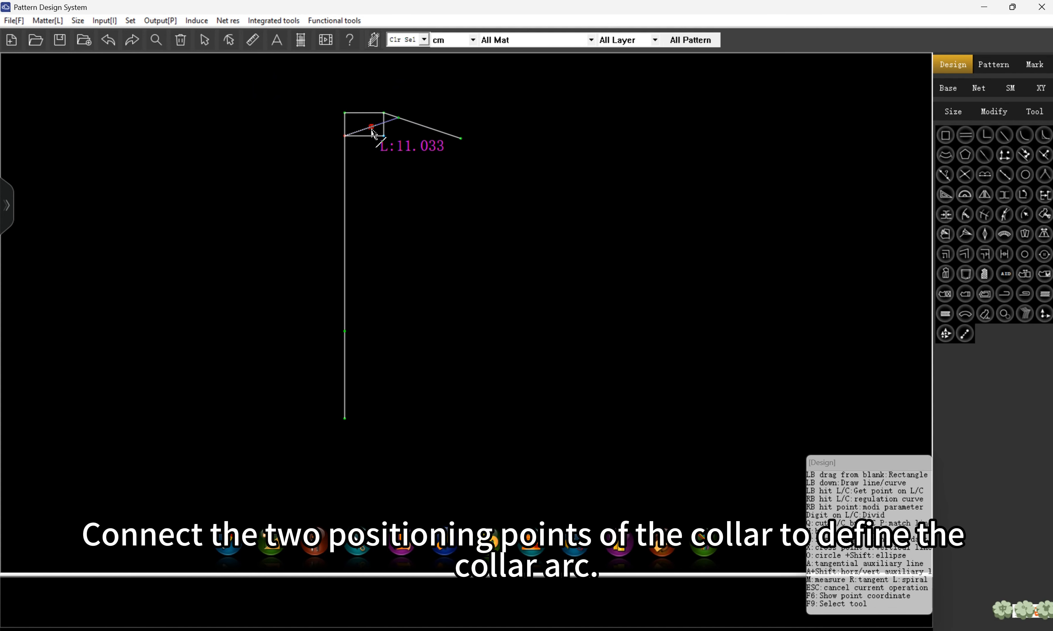
{"action": "right_click", "coordinate": [371, 130]}
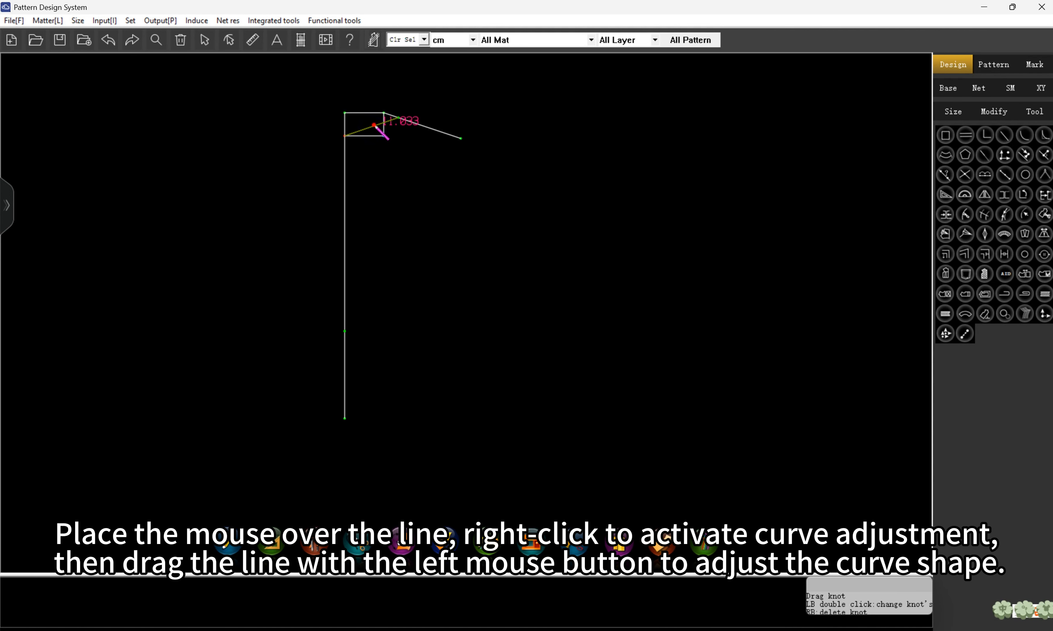
{"action": "left_click_drag", "start_coordinate": [374, 125], "coordinate": [384, 131]}
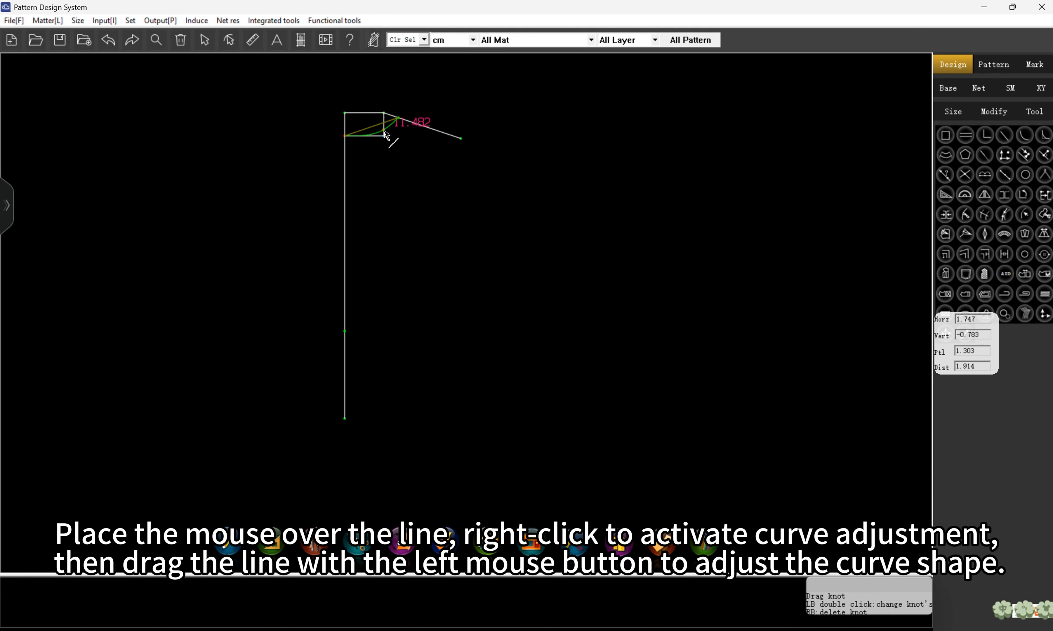
{"action": "right_click", "coordinate": [437, 99]}
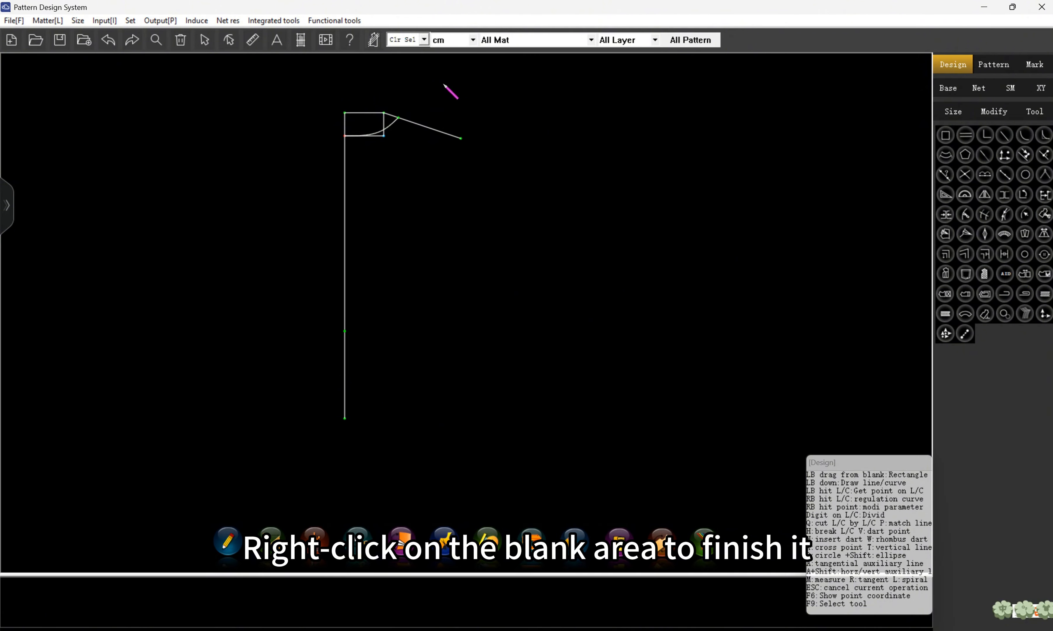
Mark a point 1.5 cm below the upper end of the centre back and draw a horizontal line about 50.8 cm long from it
{"action": "left_click", "coordinate": [345, 118]}
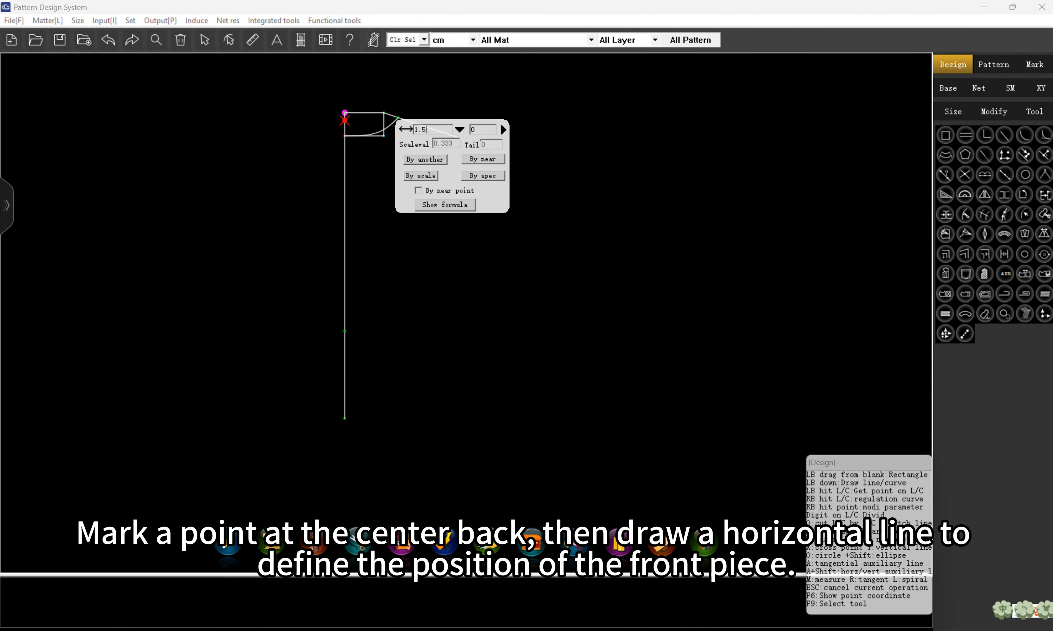
{"action": "key", "text": "Return"}
{"action": "left_click", "coordinate": [345, 121]}
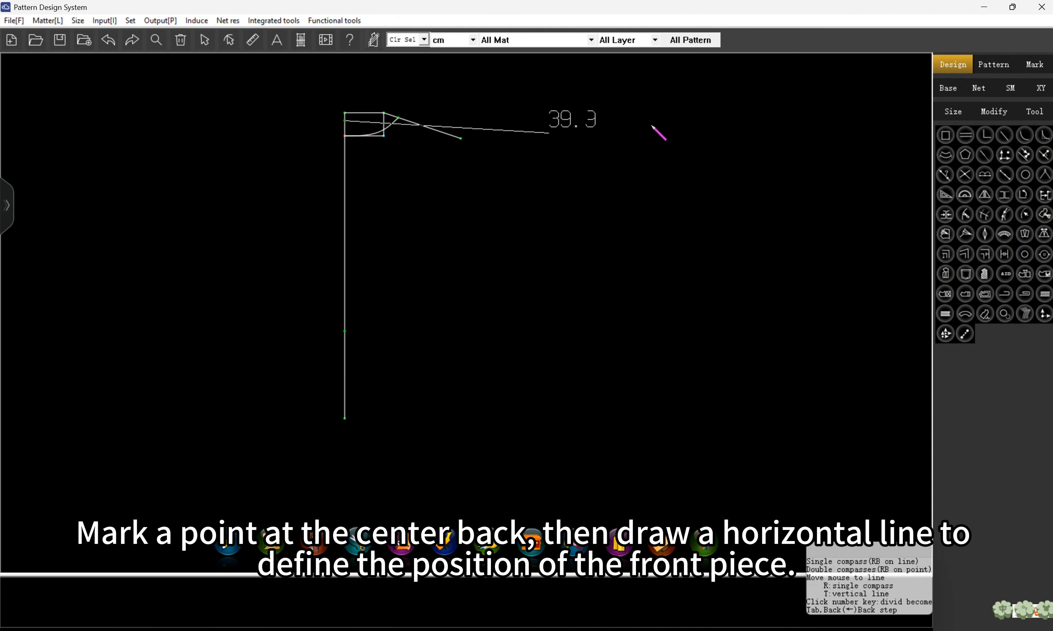
{"action": "left_click", "coordinate": [605, 140]}
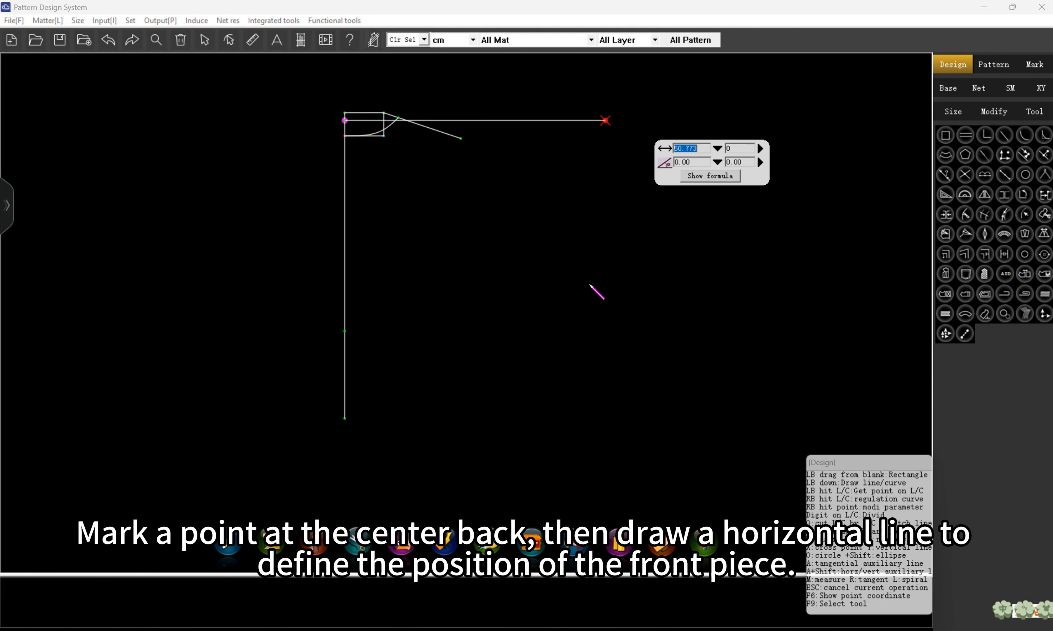
{"action": "key", "text": "Return"}
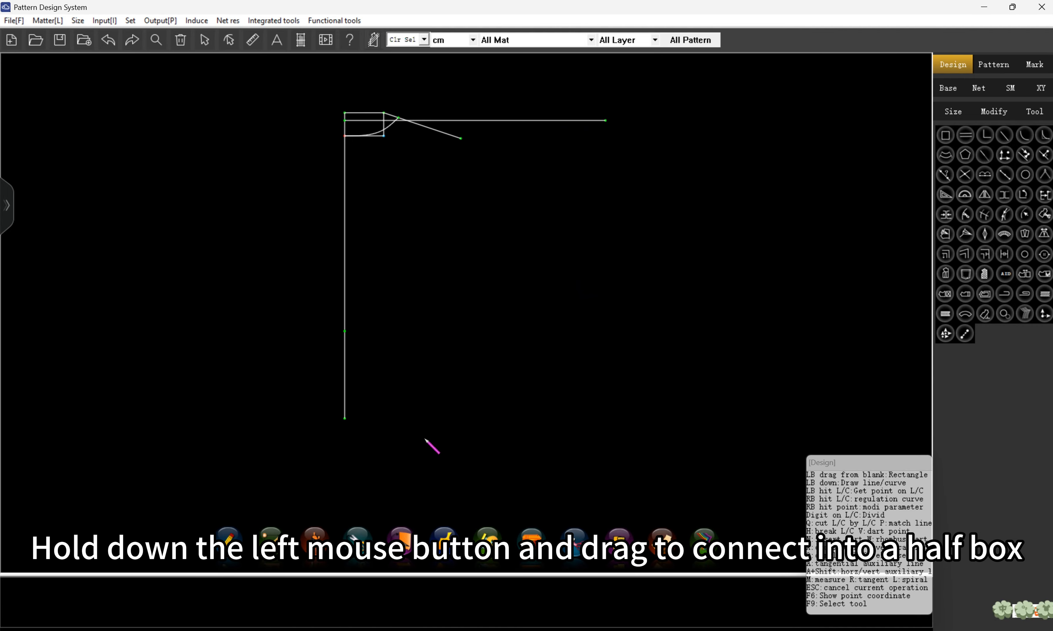
Complete the rectangular body frame from the hem point and mark the front neck depth 7.5 cm down the front centre line
{"action": "left_click_drag", "start_coordinate": [349, 424], "coordinate": [615, 133]}
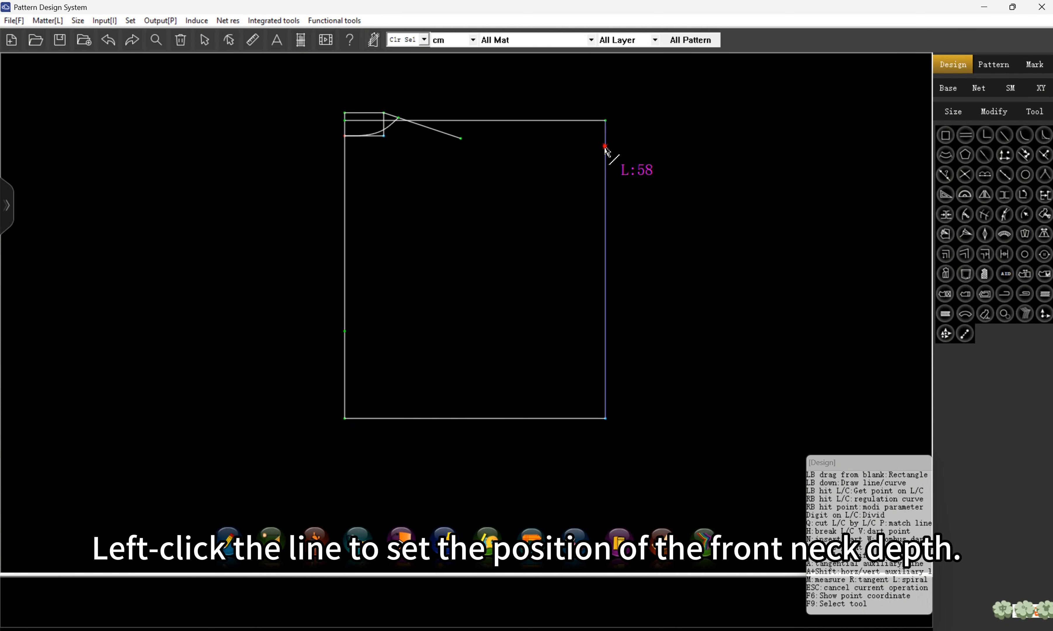
{"action": "left_click", "coordinate": [605, 146]}
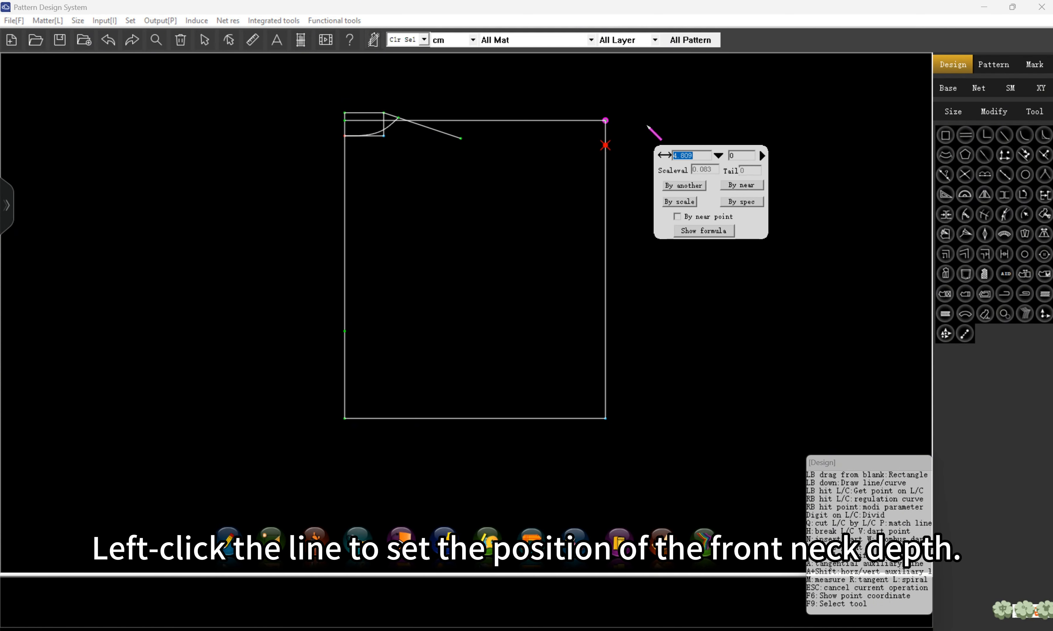
{"action": "type", "text": "7.5"}
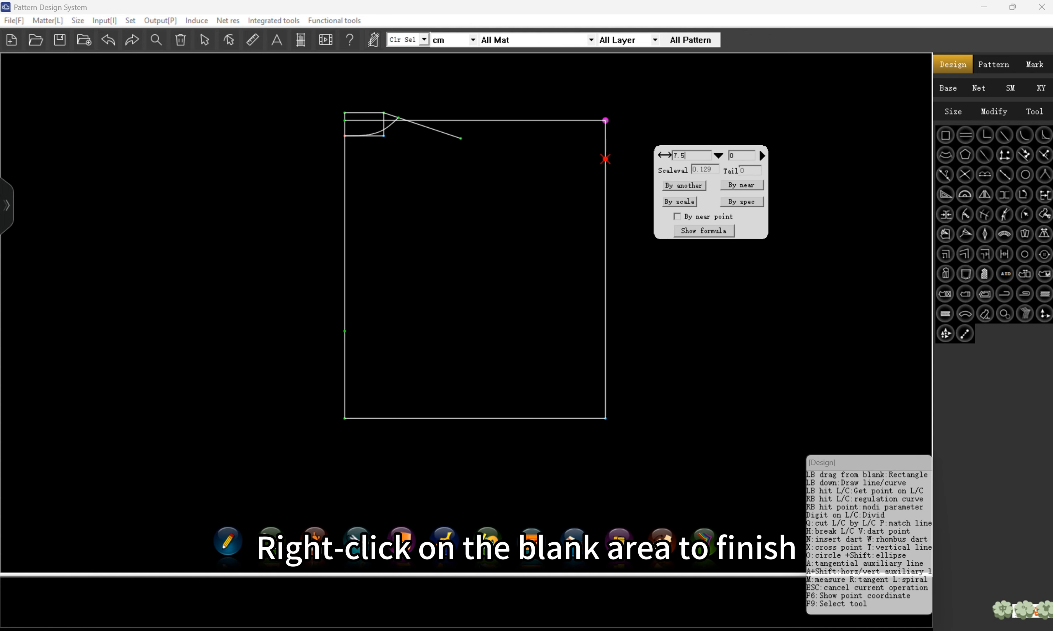
{"action": "key", "text": "Return"}
{"action": "right_click", "coordinate": [581, 129]}
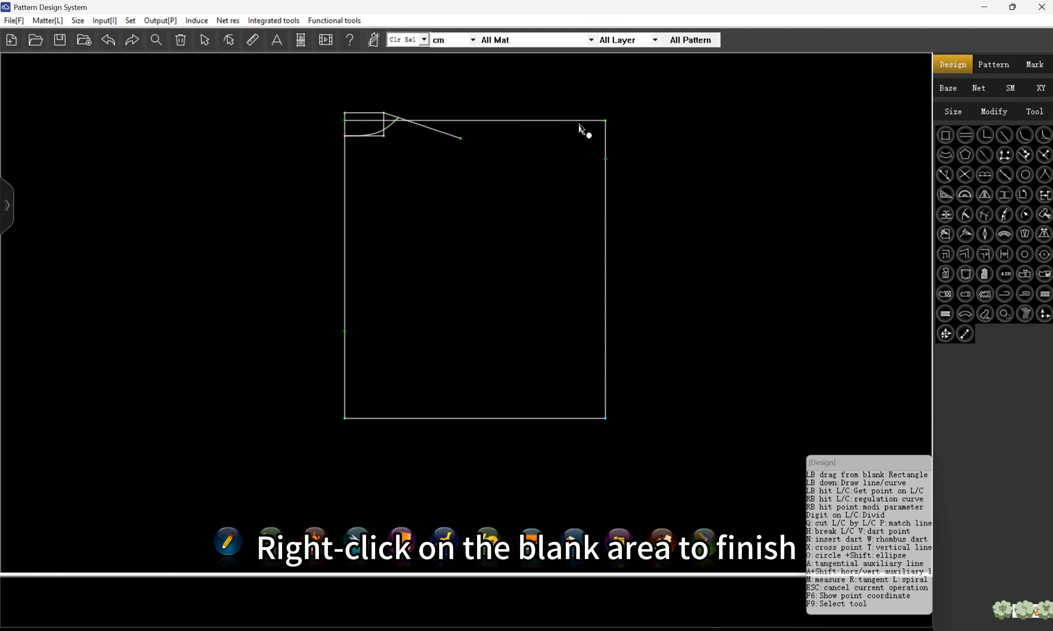
Mark the front neck width on the upper horizontal line, 7.5 cm from the front centre corner
{"action": "left_click", "coordinate": [577, 120]}
{"action": "type", "text": "7."}
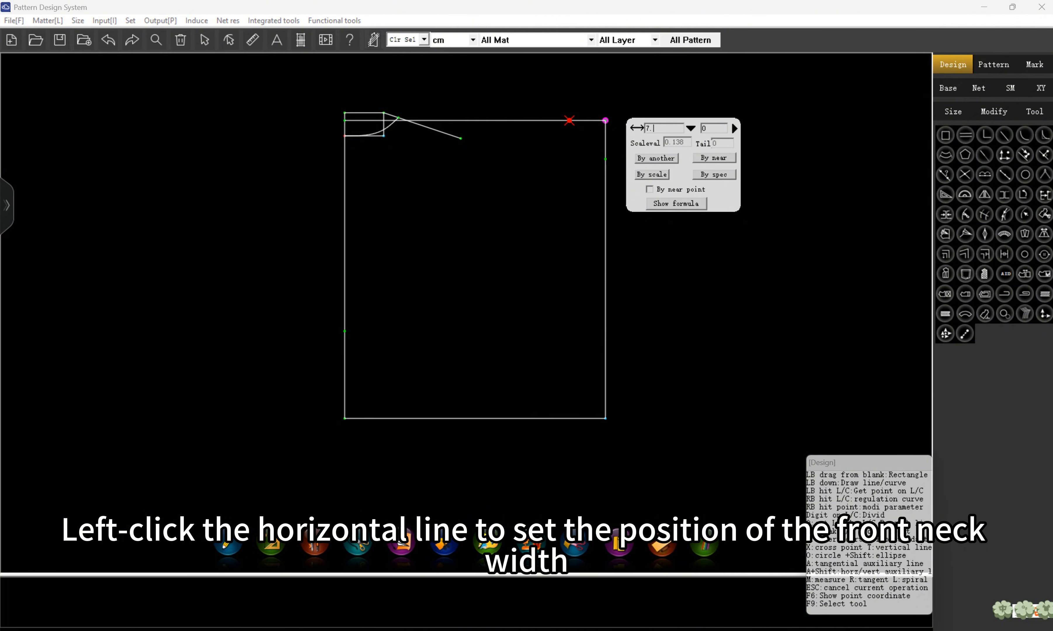
{"action": "type", "text": "5"}
{"action": "key", "text": "Return"}
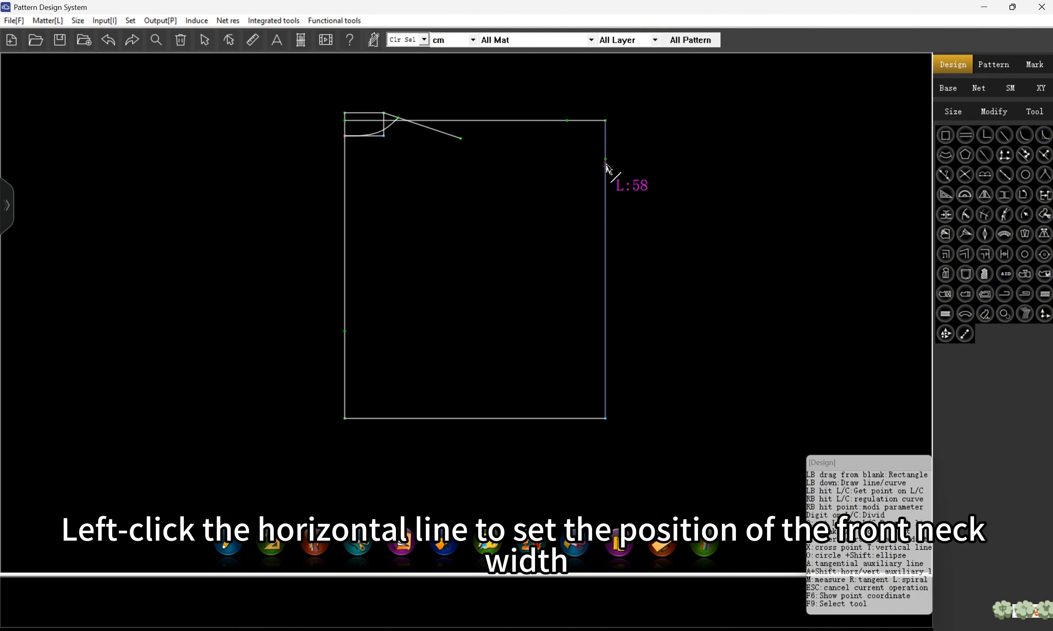
Draw the rectangular auxiliary lines of the front neck between the neck depth point and the neck width point
{"action": "left_click_drag", "start_coordinate": [605, 159], "coordinate": [568, 122]}
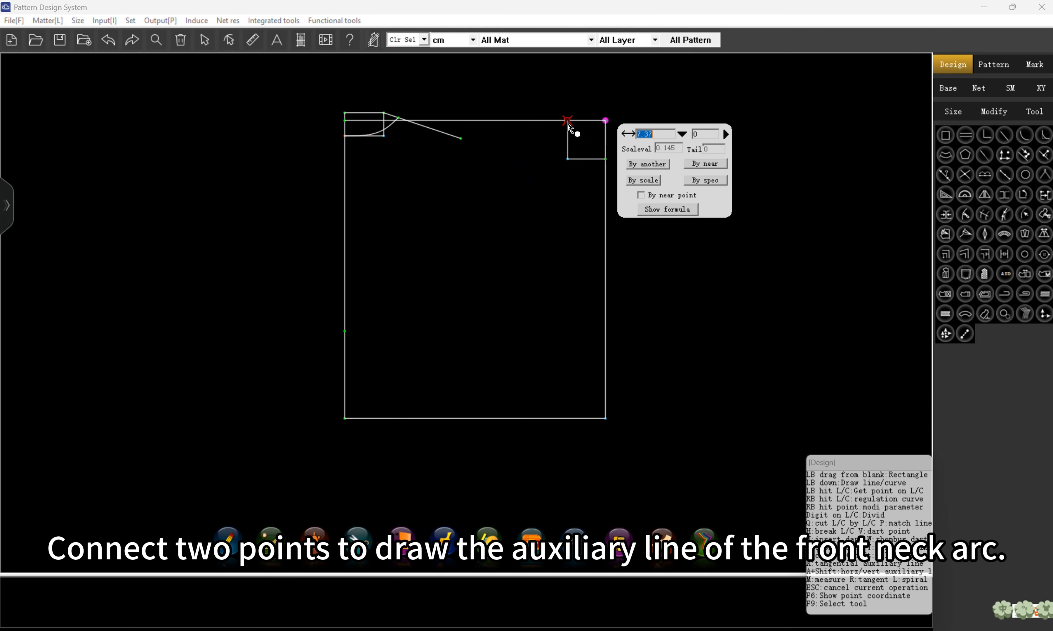
{"action": "left_click", "coordinate": [107, 40]}
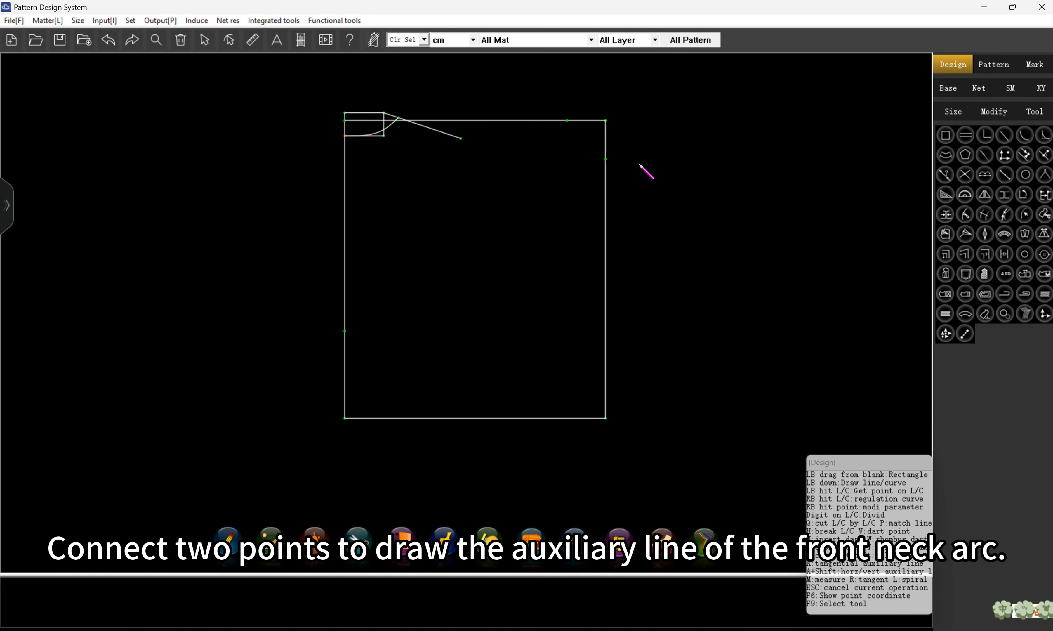
{"action": "left_click_drag", "start_coordinate": [605, 160], "coordinate": [520, 149]}
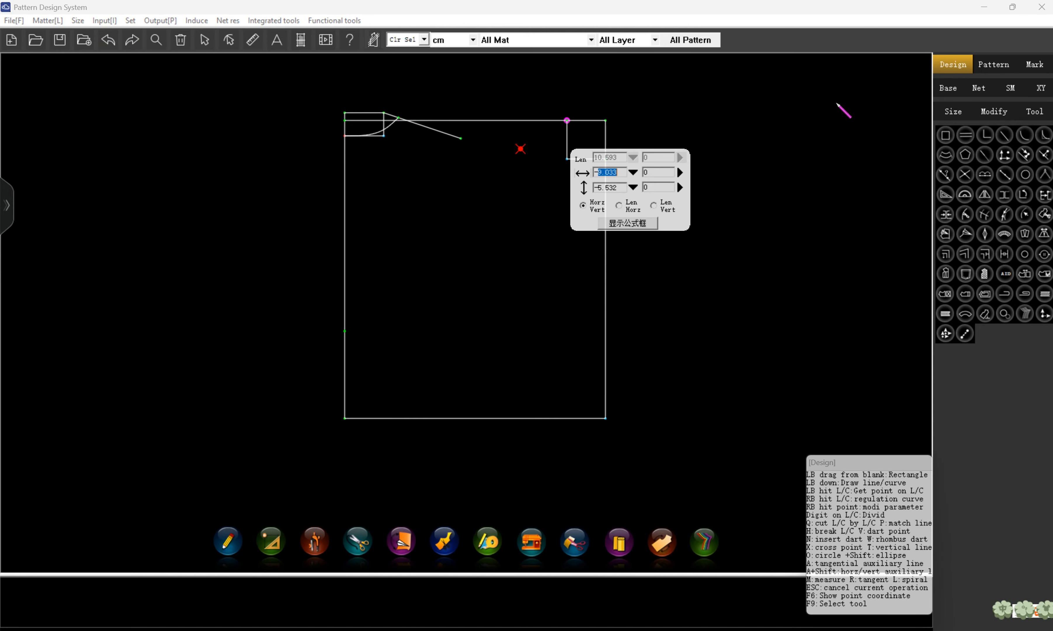
Place the shoulder slope point at -15 horizontally and -7 vertically from the front neck width point, and join the two points with a line
{"action": "type", "text": "15"}
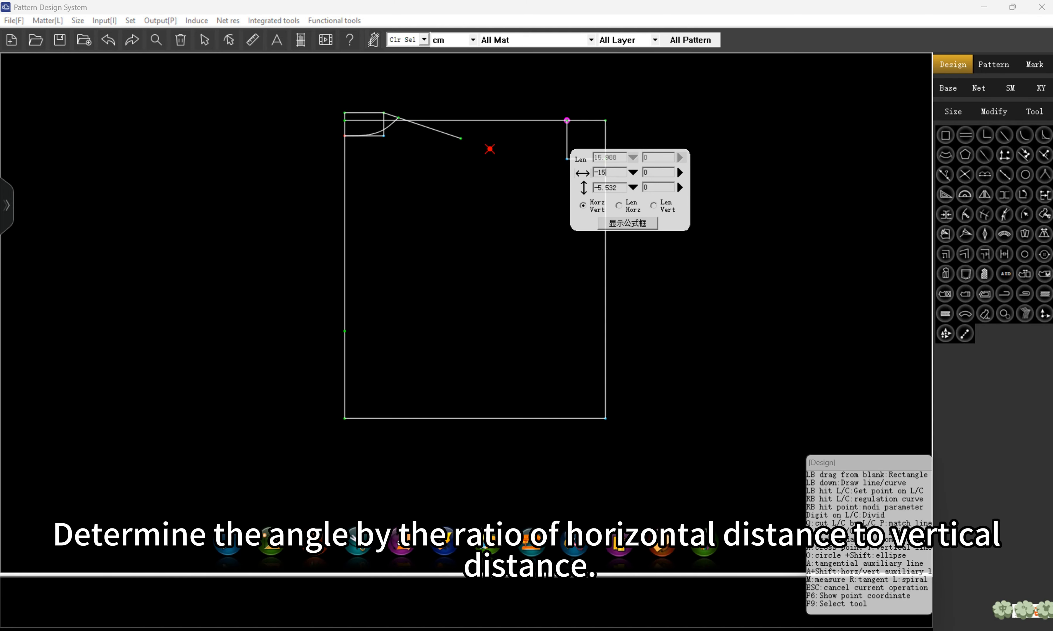
{"action": "left_click_drag", "start_coordinate": [595, 187], "coordinate": [627, 190]}
{"action": "type", "text": "-7"}
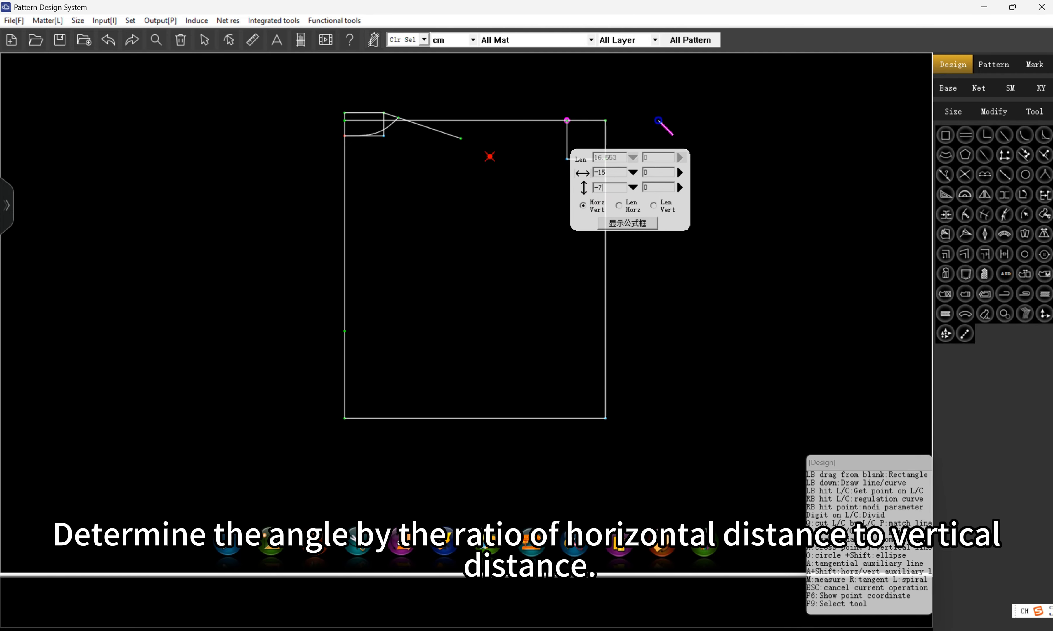
{"action": "key", "text": "Return"}
{"action": "left_click_drag", "start_coordinate": [566, 122], "coordinate": [567, 124]}
{"action": "left_click", "coordinate": [491, 157]}
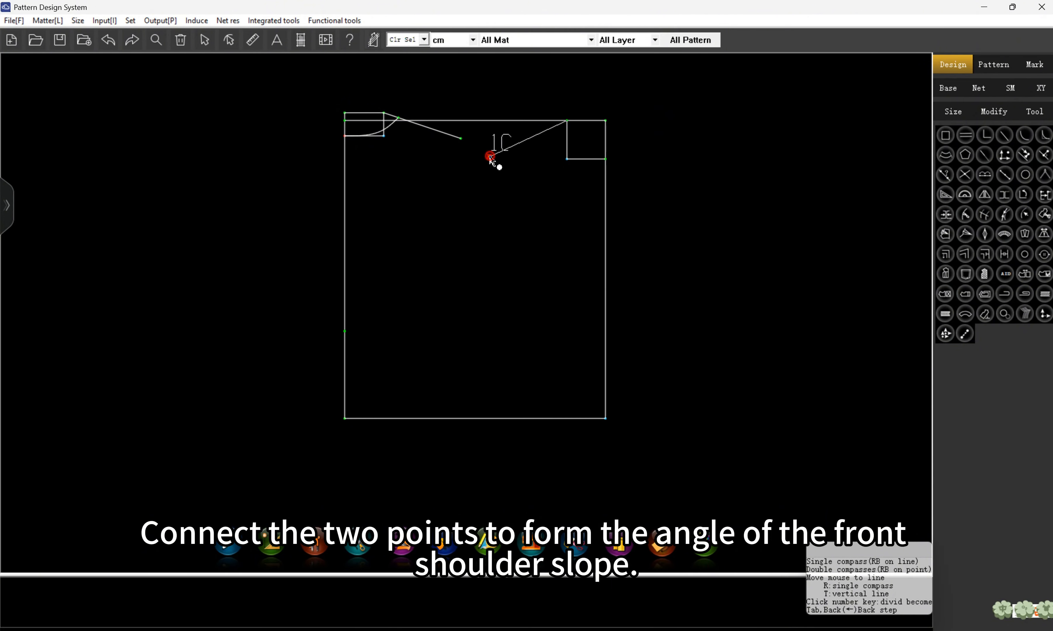
{"action": "right_click", "coordinate": [516, 204]}
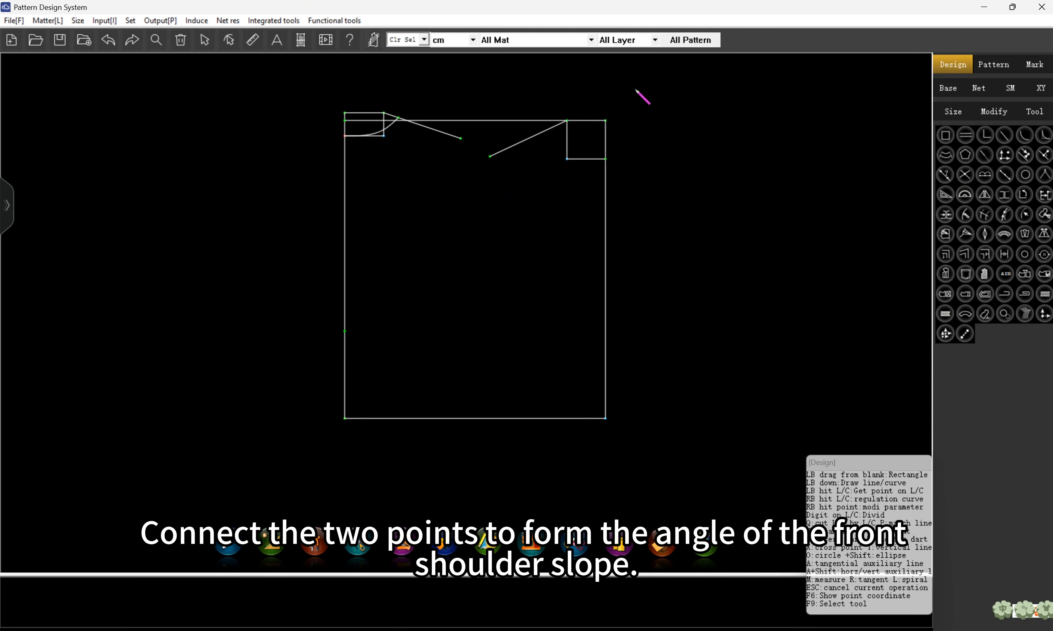
Mark a point 3 cm along the front shoulder slope from the neck width point, and another 3 cm below the neck depth point on the front centre
{"action": "left_click", "coordinate": [555, 127]}
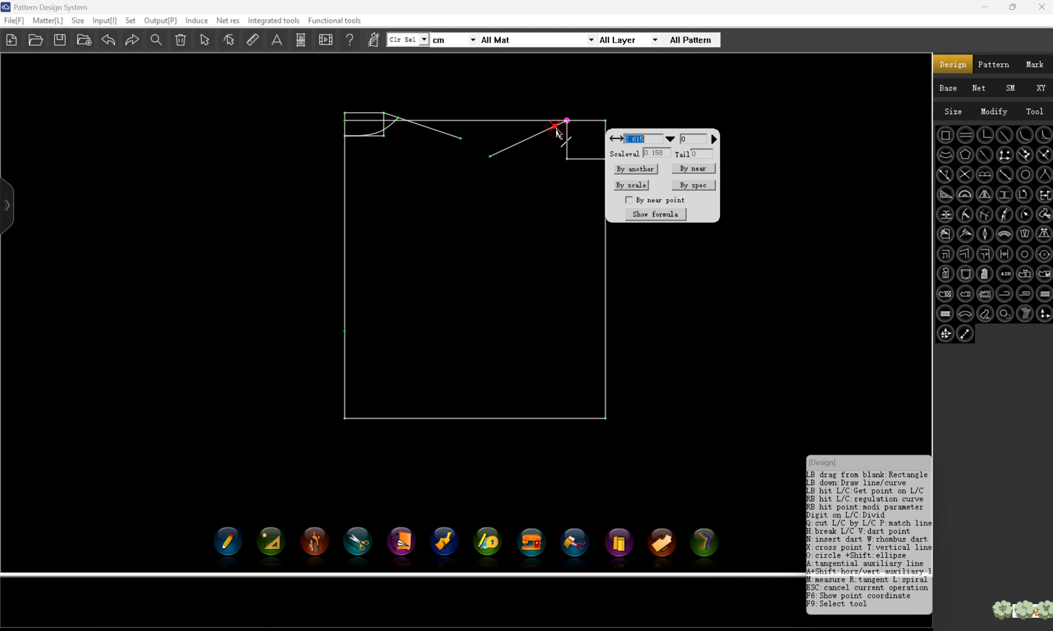
{"action": "type", "text": "3"}
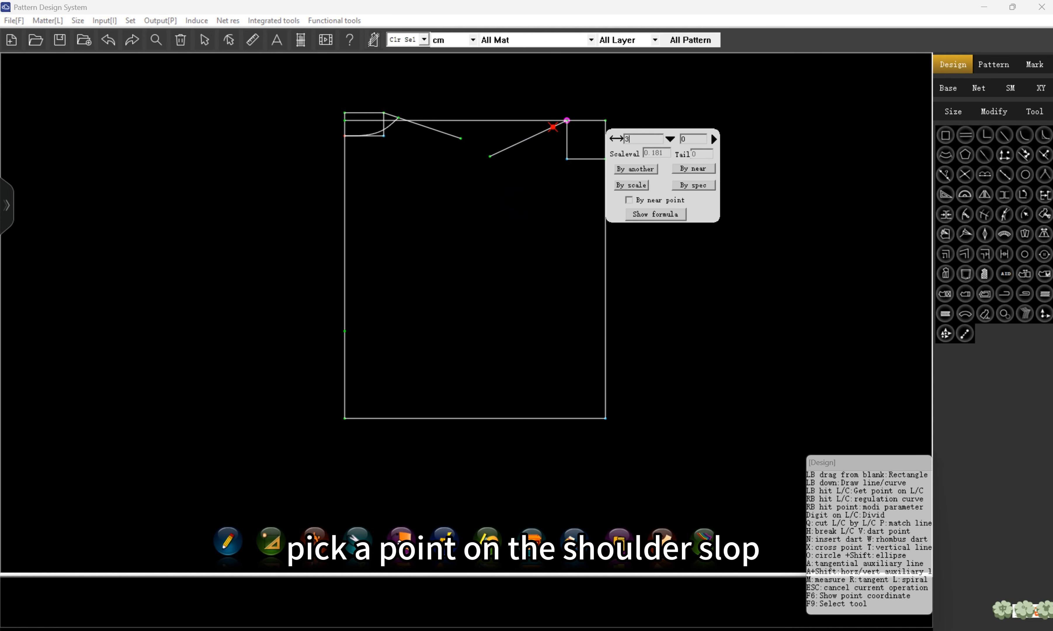
{"action": "key", "text": "Return"}
{"action": "left_click", "coordinate": [605, 179]}
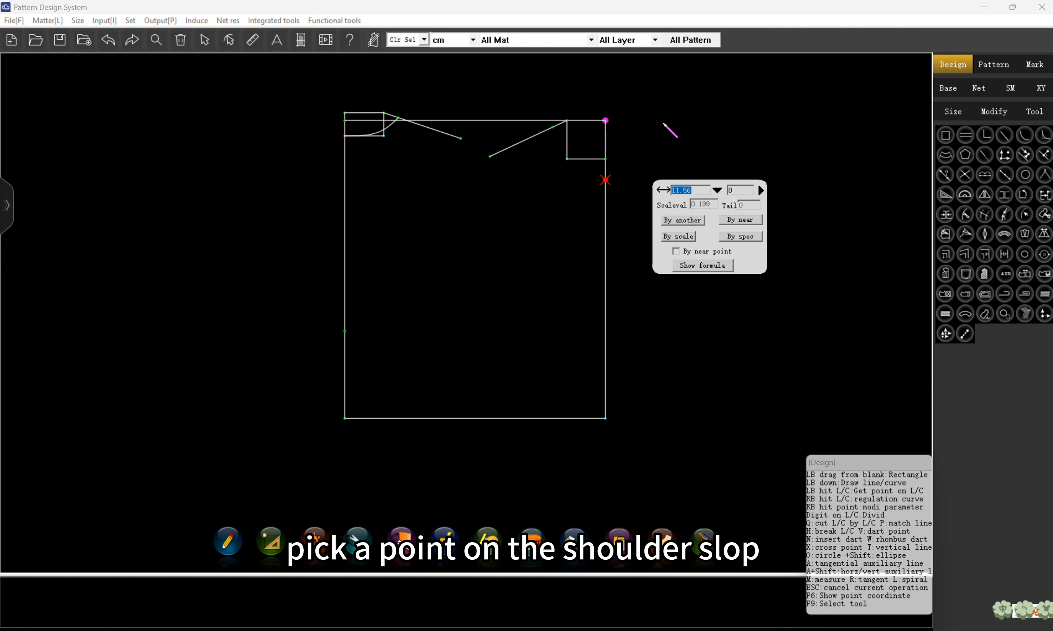
{"action": "left_click", "coordinate": [726, 221]}
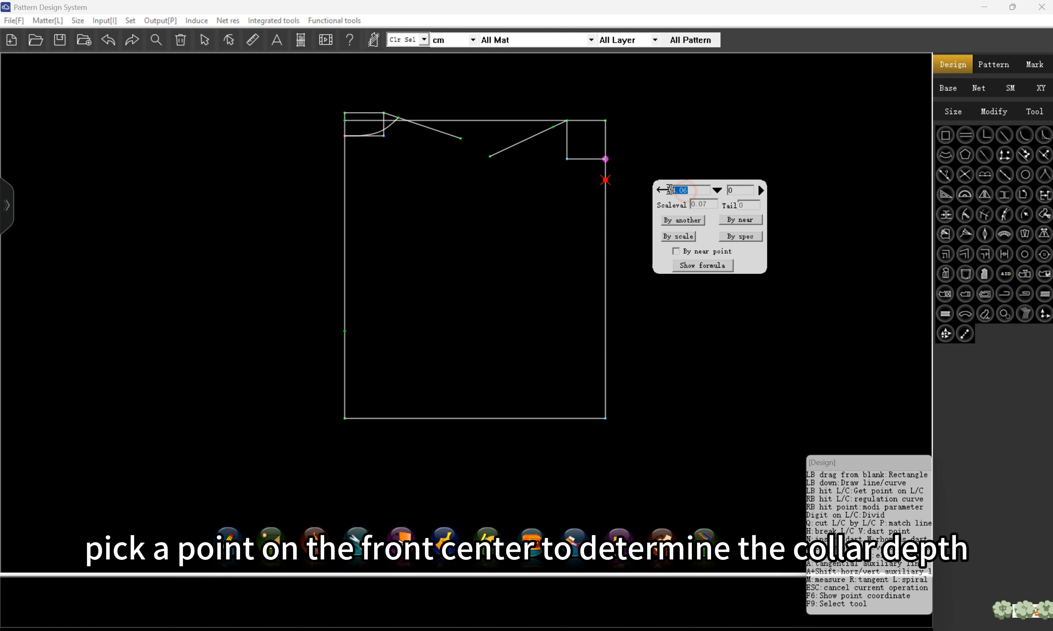
{"action": "type", "text": "3"}
{"action": "key", "text": "Return"}
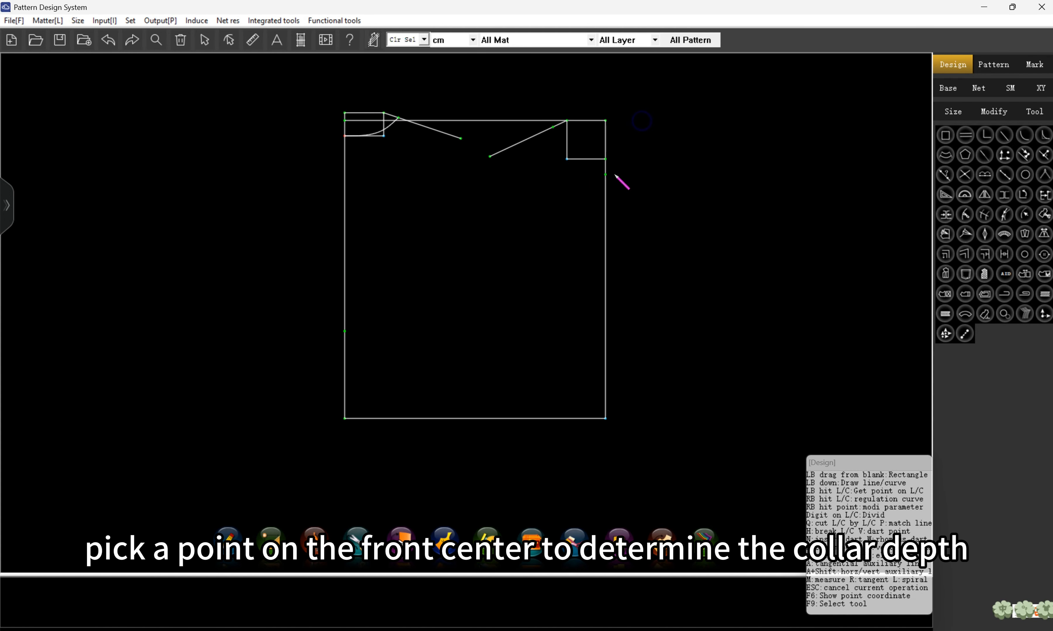
Connect the two new 3 cm points and bend the line through the lower corner of the auxiliary box into the front neck curve
{"action": "left_click", "coordinate": [605, 174]}
{"action": "left_click", "coordinate": [553, 127]}
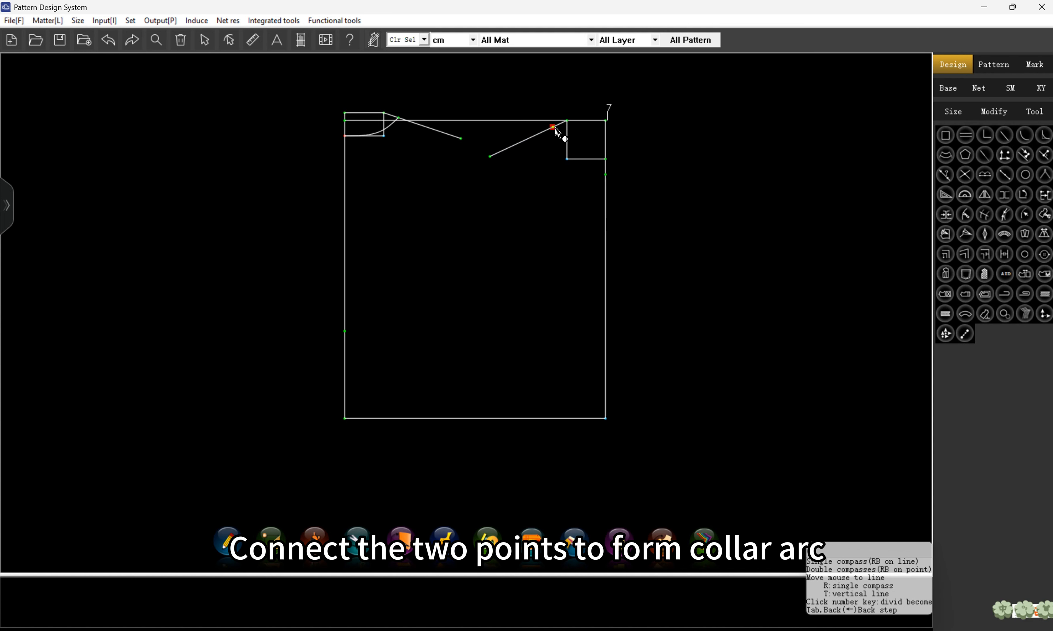
{"action": "right_click", "coordinate": [572, 138]}
{"action": "right_click", "coordinate": [573, 144]}
{"action": "left_click_drag", "start_coordinate": [573, 144], "coordinate": [566, 162]}
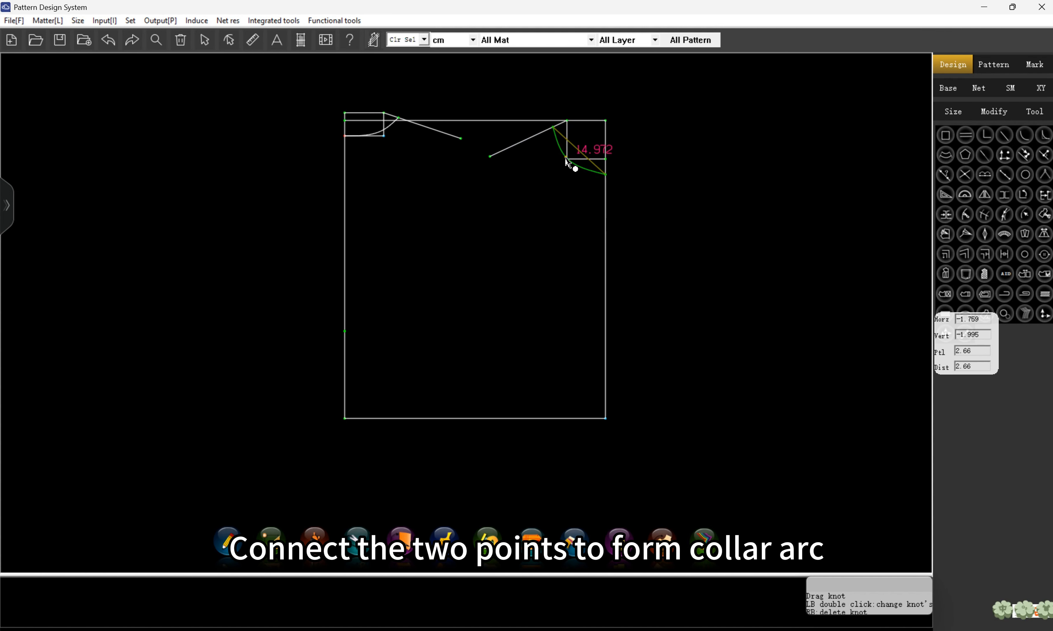
{"action": "right_click", "coordinate": [676, 187]}
Mark the armhole depth on the front centre line with the formula Bust*0.2+5 and draw a horizontal line from it to the centre back
{"action": "left_click", "coordinate": [605, 244]}
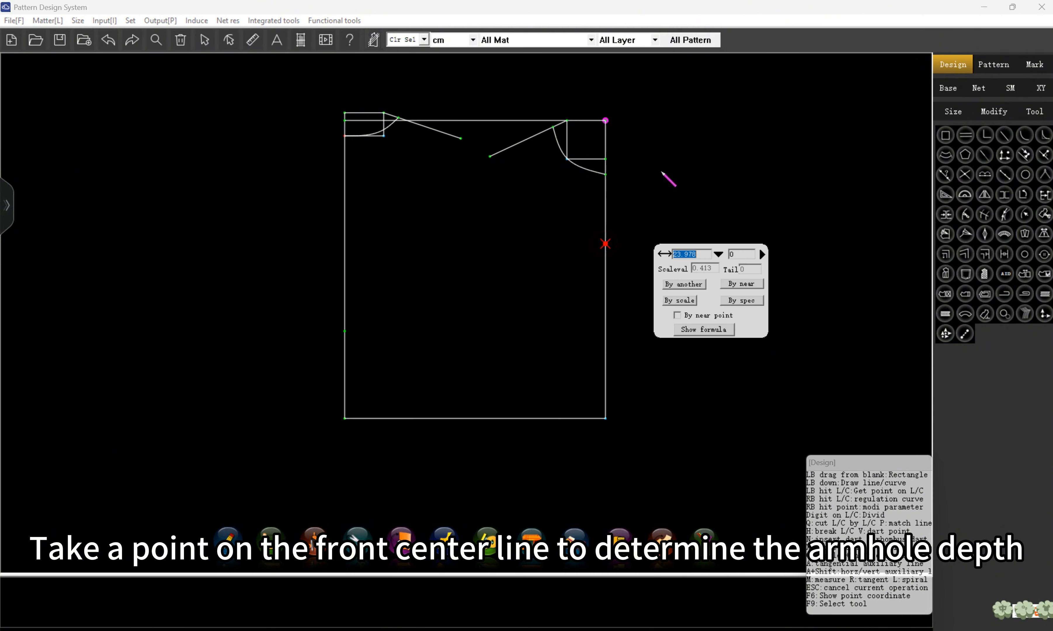
{"action": "left_click", "coordinate": [717, 254]}
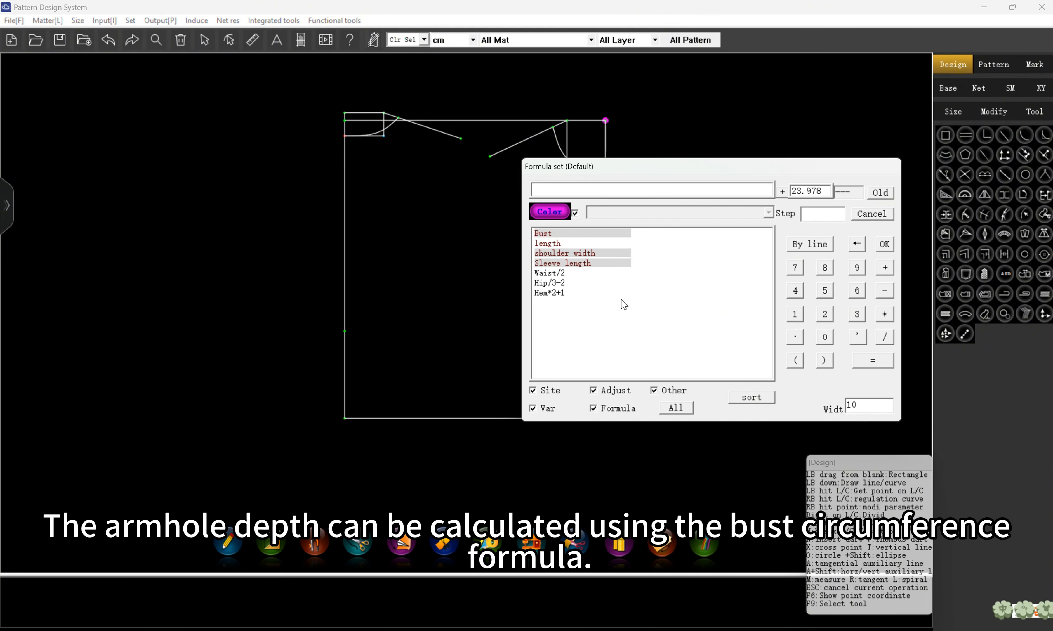
{"action": "left_click", "coordinate": [564, 233]}
{"action": "left_click", "coordinate": [885, 314]}
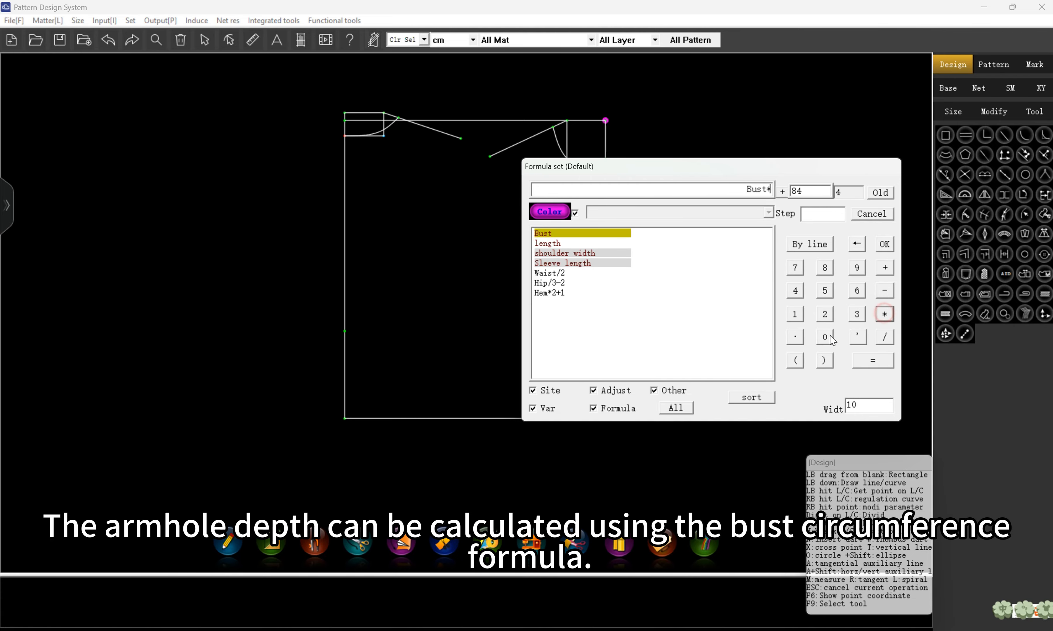
{"action": "left_click", "coordinate": [822, 338]}
{"action": "left_click", "coordinate": [796, 337]}
{"action": "left_click", "coordinate": [824, 314]}
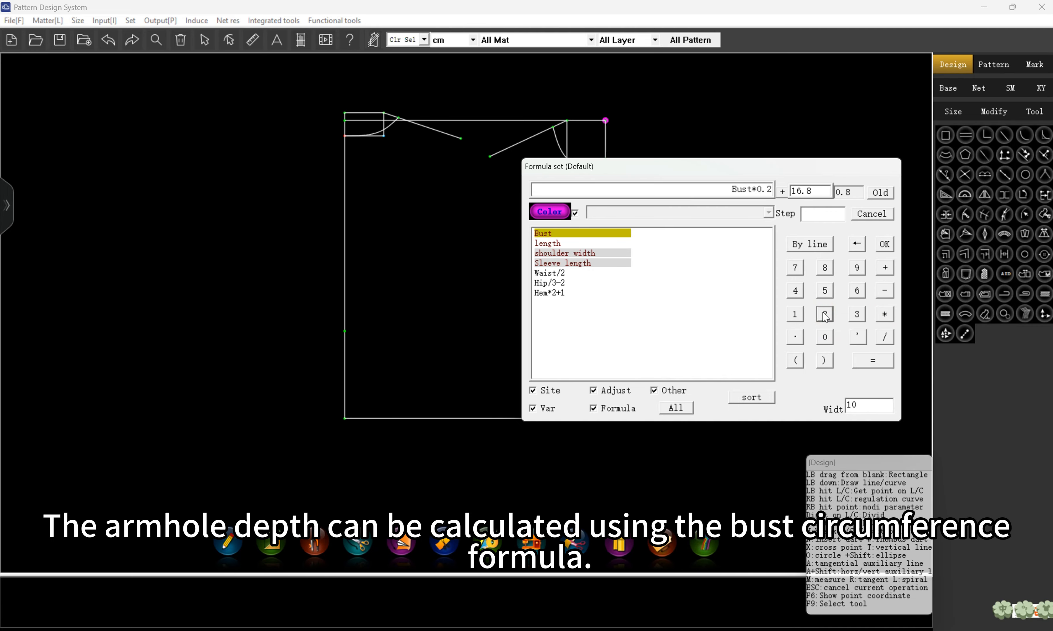
{"action": "left_click", "coordinate": [884, 267]}
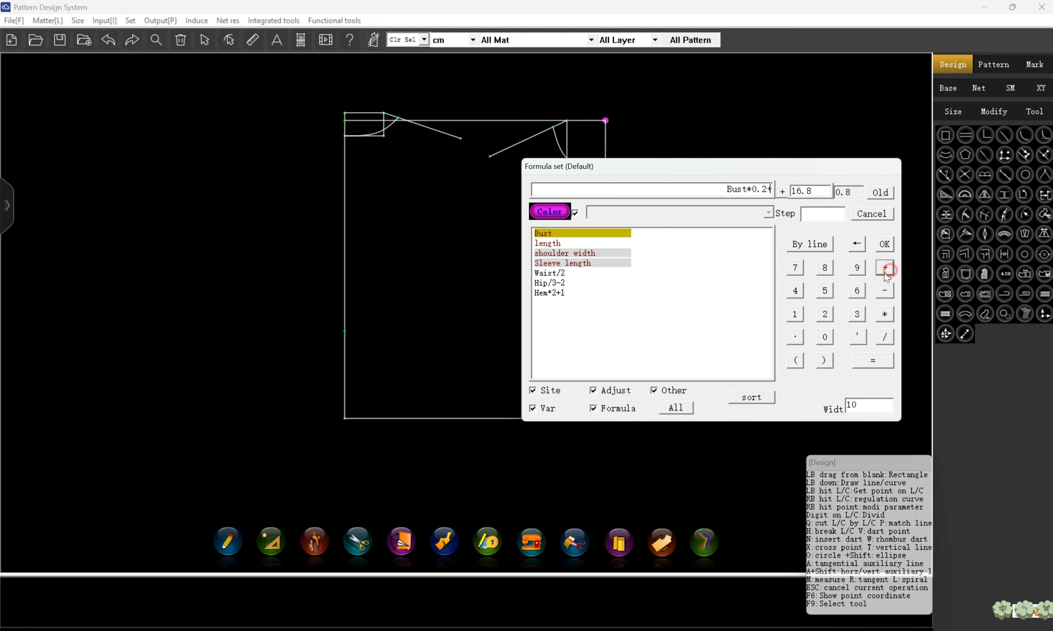
{"action": "left_click", "coordinate": [825, 290]}
{"action": "left_click", "coordinate": [884, 244]}
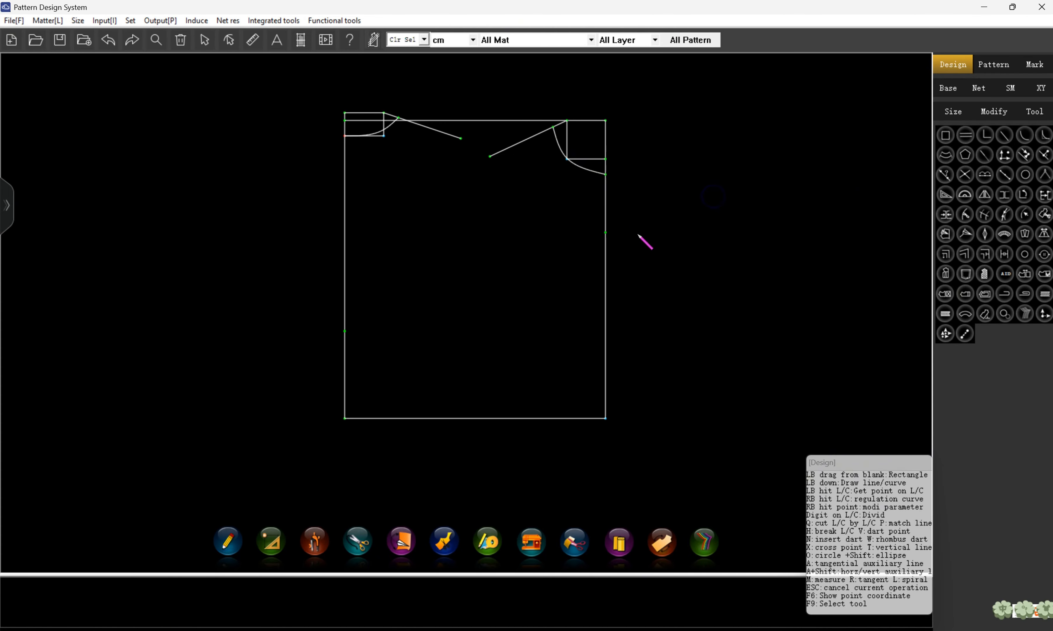
{"action": "left_click", "coordinate": [605, 232]}
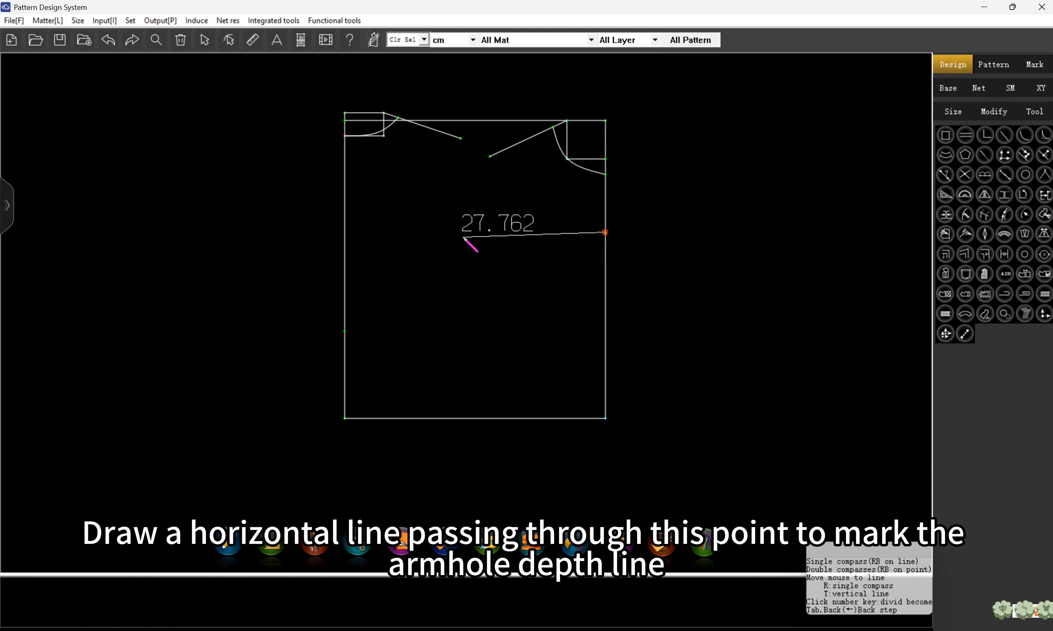
{"action": "left_click", "coordinate": [346, 242]}
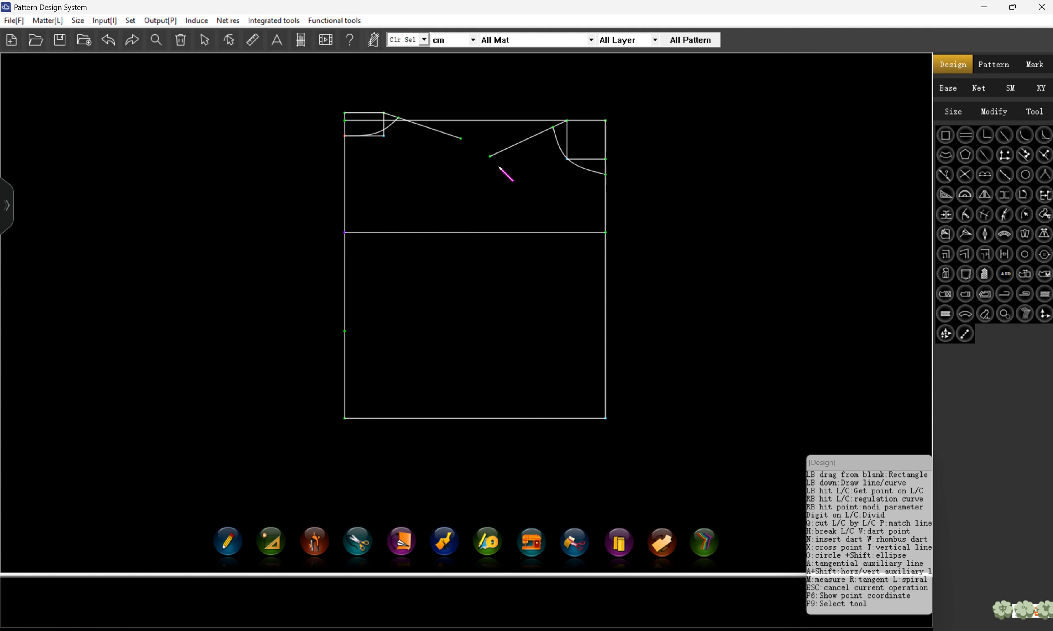
Mark the front bust width at Bust/4 from the front centre on the armhole depth line and draw a vertical line down to the hem
{"action": "left_click", "coordinate": [576, 233]}
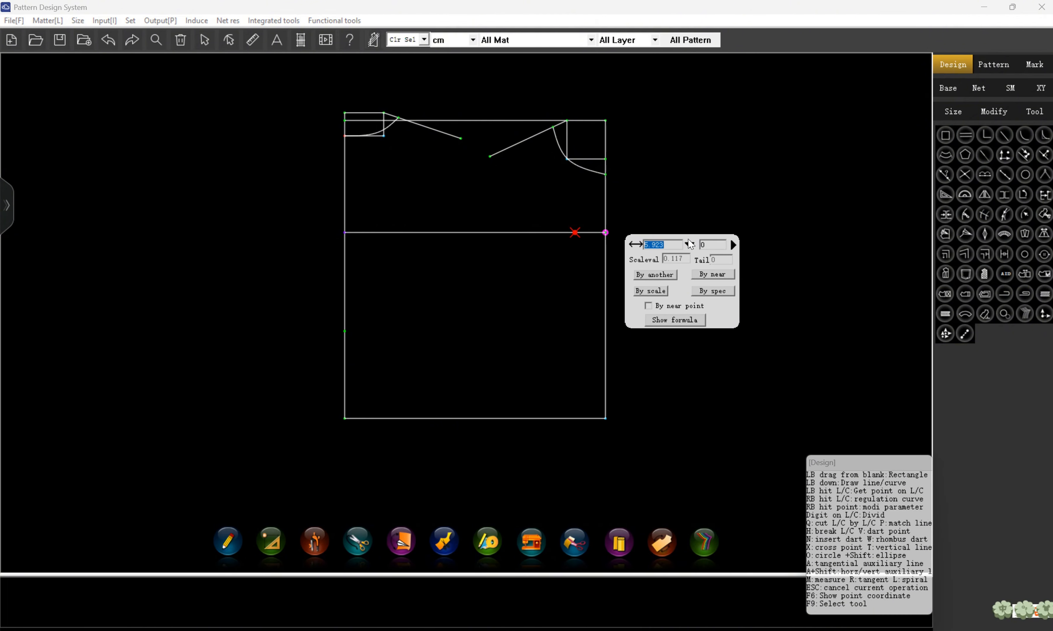
{"action": "left_click", "coordinate": [688, 240]}
{"action": "left_click", "coordinate": [529, 225]}
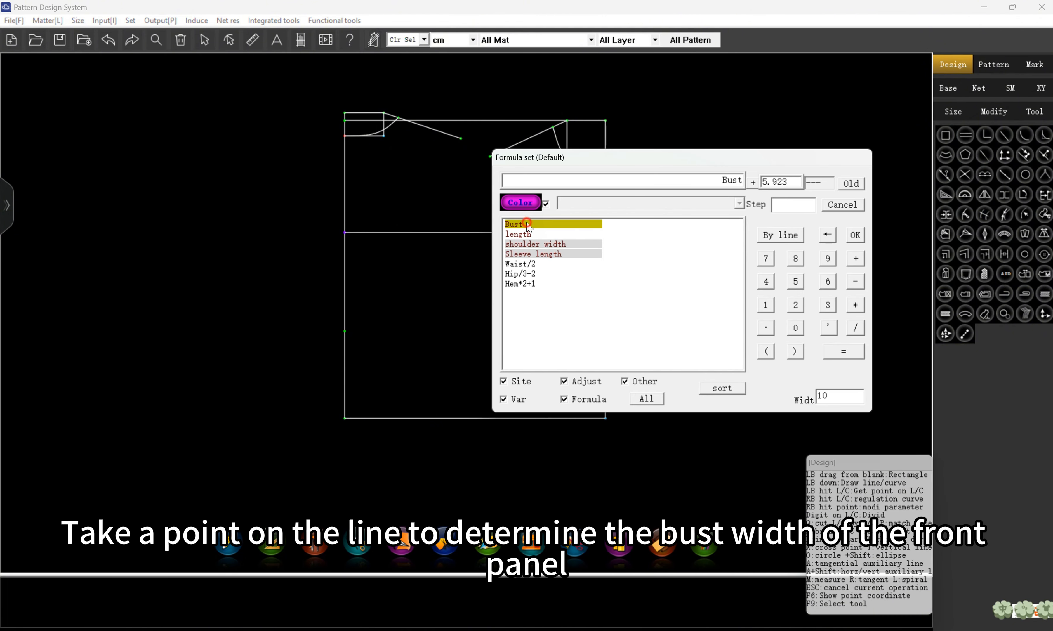
{"action": "left_click", "coordinate": [855, 327]}
{"action": "left_click", "coordinate": [767, 282]}
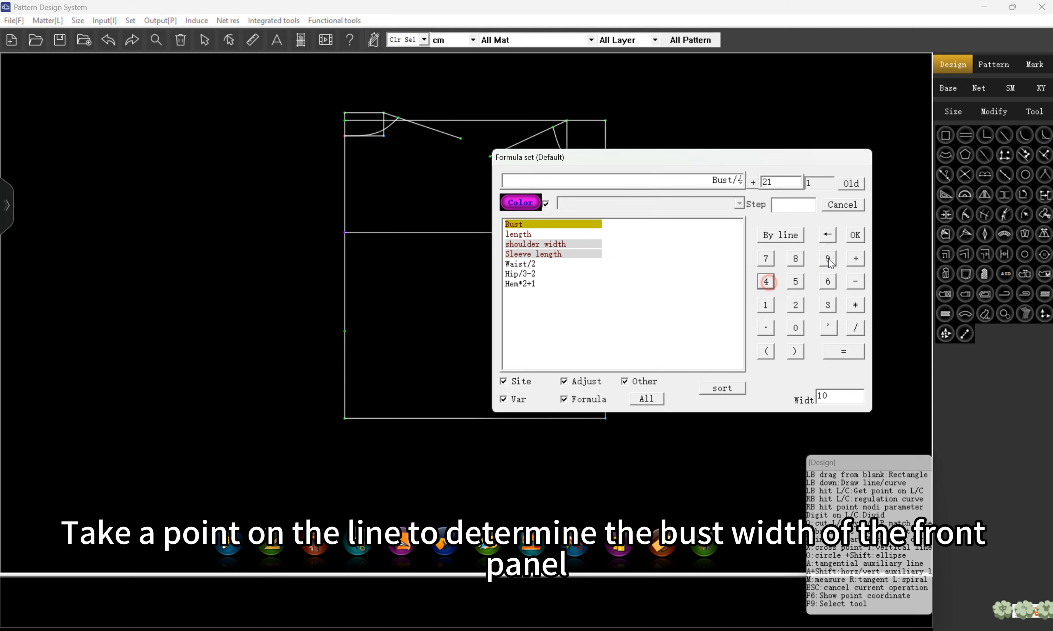
{"action": "left_click", "coordinate": [855, 234]}
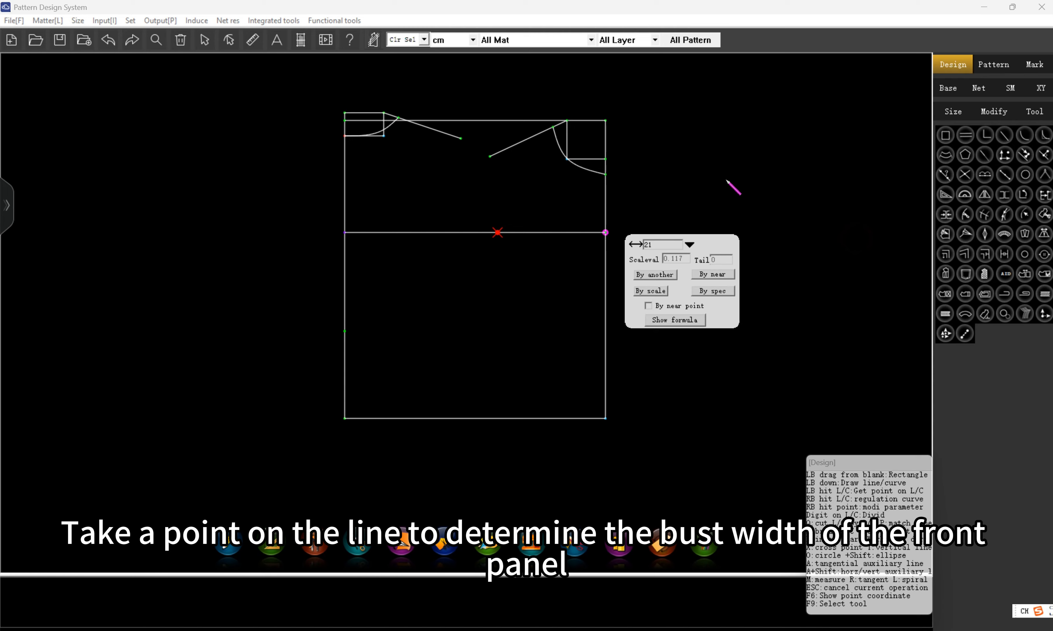
{"action": "left_click", "coordinate": [497, 233]}
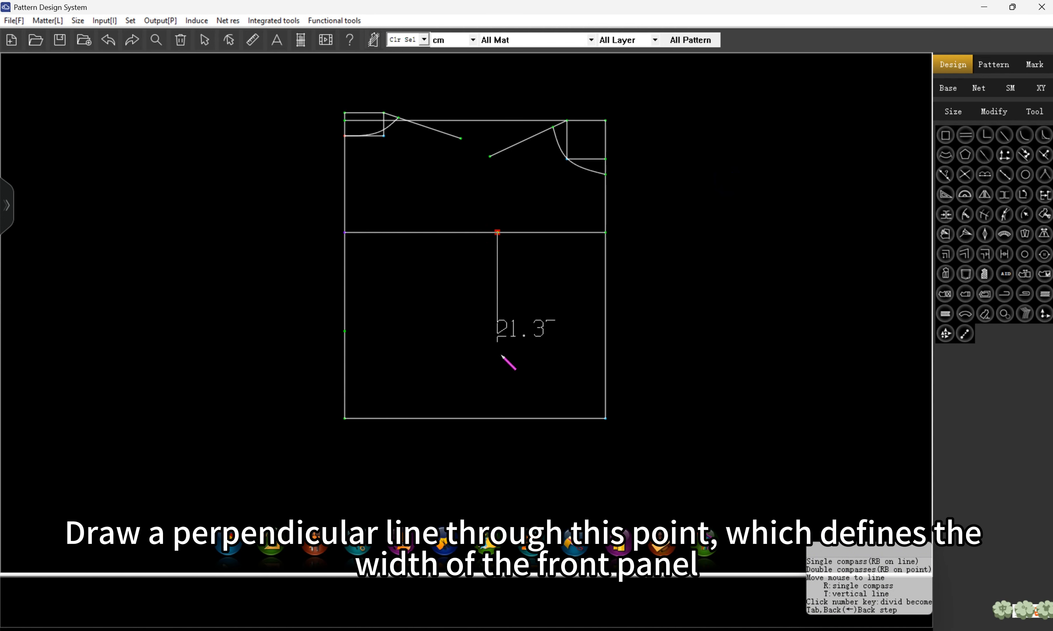
{"action": "left_click", "coordinate": [496, 419]}
Mark the back bust width at Bust/4 from the centre back on the armhole depth line and draw a vertical line down to the hem
{"action": "left_click", "coordinate": [381, 233]}
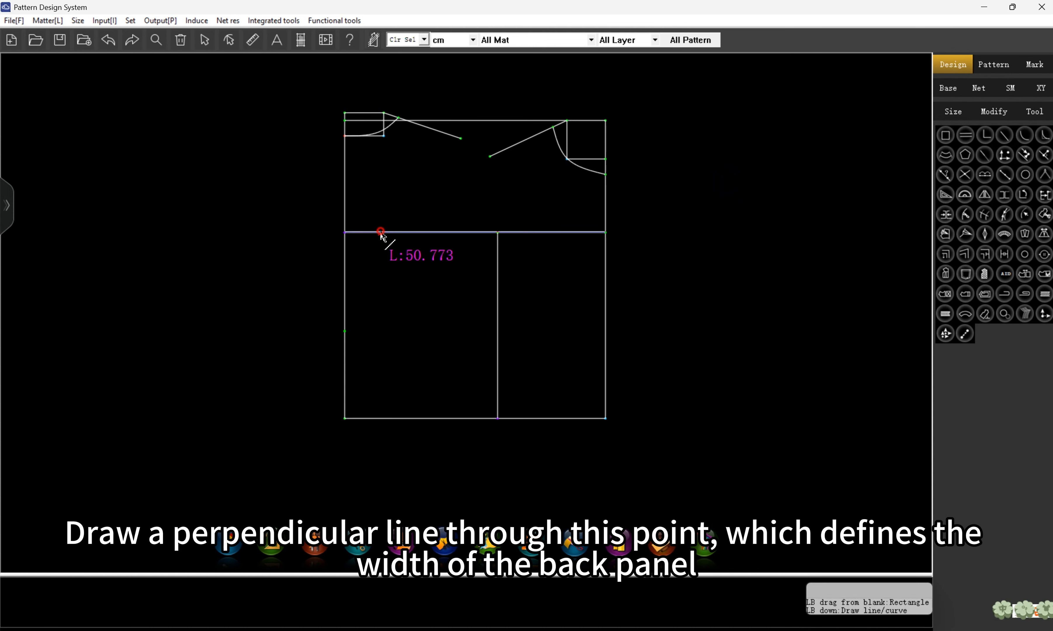
{"action": "left_click", "coordinate": [494, 241]}
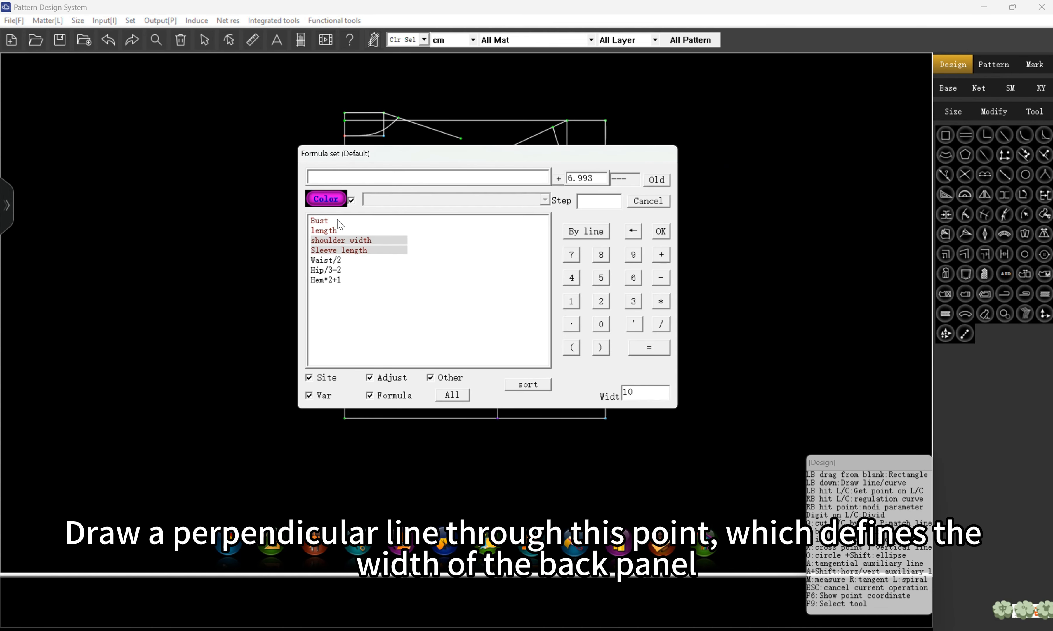
{"action": "left_click", "coordinate": [324, 220]}
{"action": "left_click", "coordinate": [660, 323]}
{"action": "left_click", "coordinate": [571, 278]}
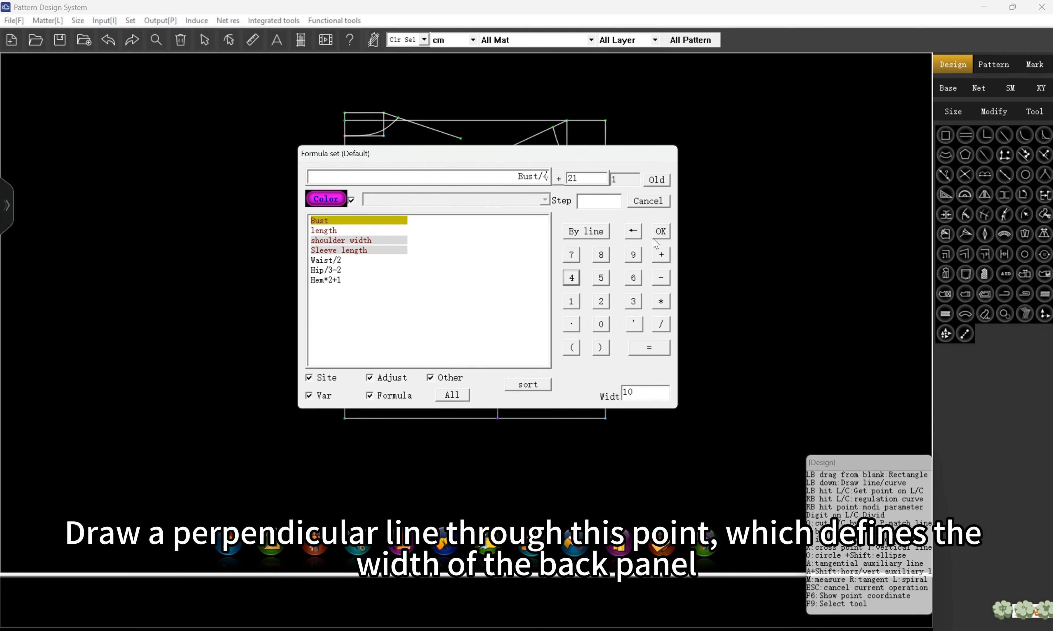
{"action": "left_click", "coordinate": [661, 231]}
{"action": "key", "text": "Return"}
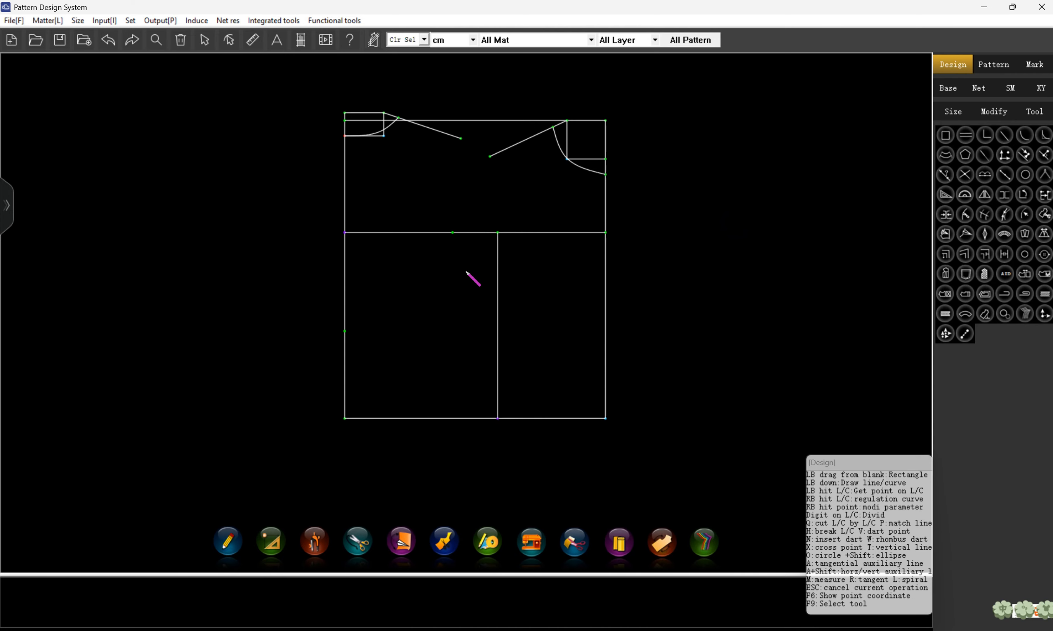
{"action": "left_click", "coordinate": [452, 233]}
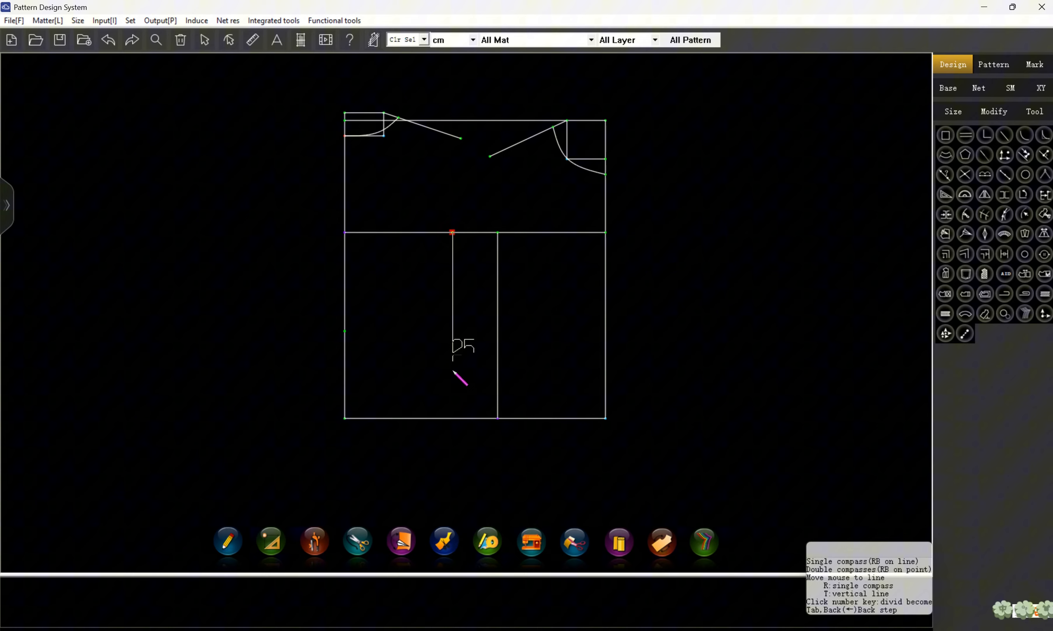
{"action": "left_click", "coordinate": [451, 417]}
{"action": "right_click", "coordinate": [451, 417]}
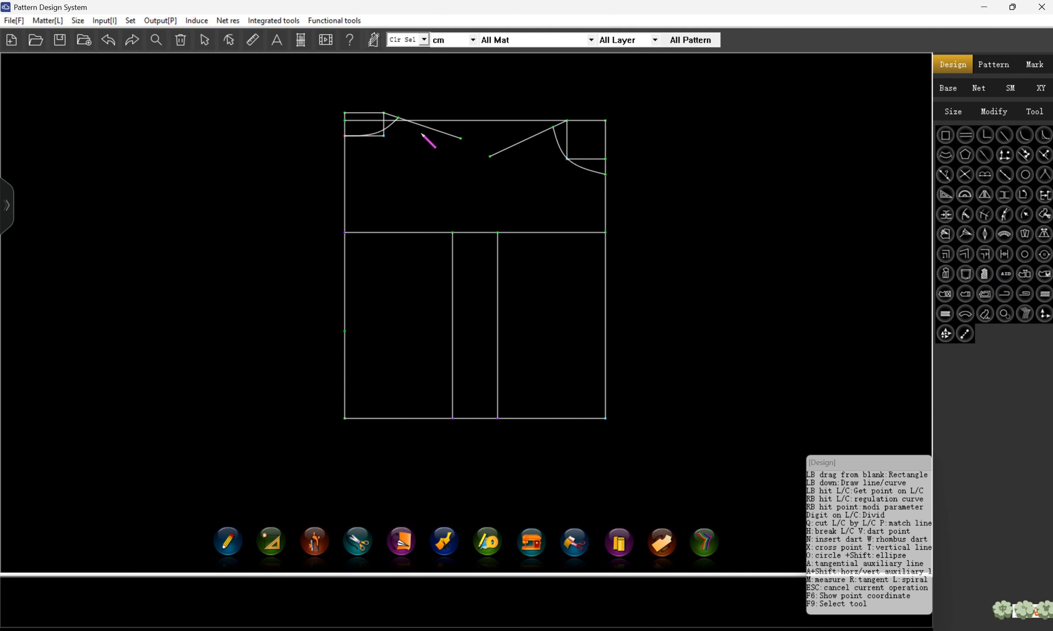
Mark the back shoulder width on the shoulder horizontal line from the centre back with the formula shoulder width/2
{"action": "scroll", "coordinate": [425, 107], "scroll_direction": "up", "scroll_amount": 1}
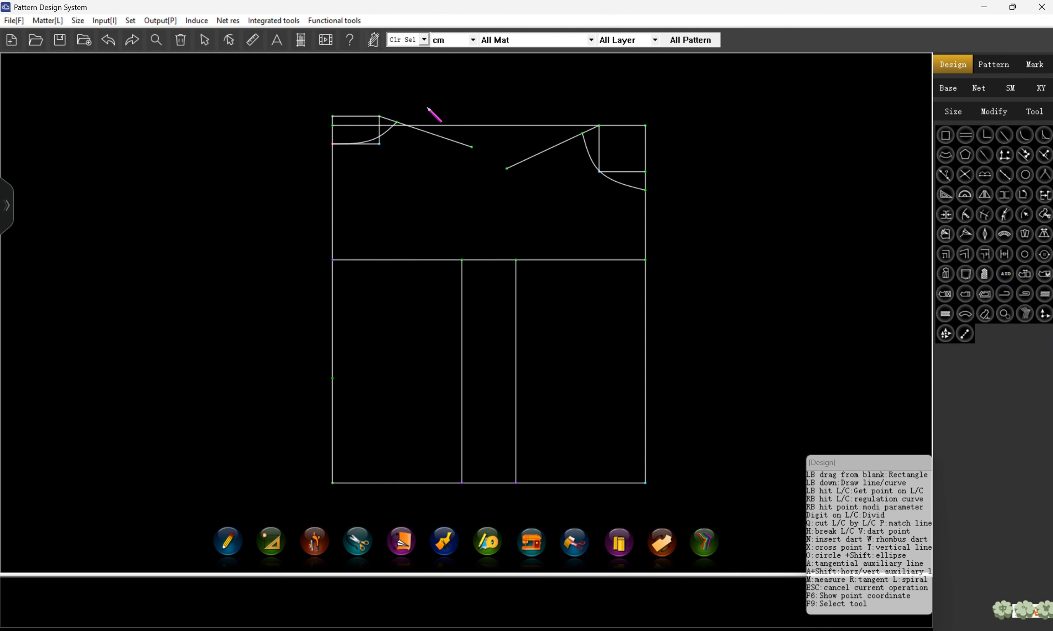
{"action": "left_click", "coordinate": [444, 126]}
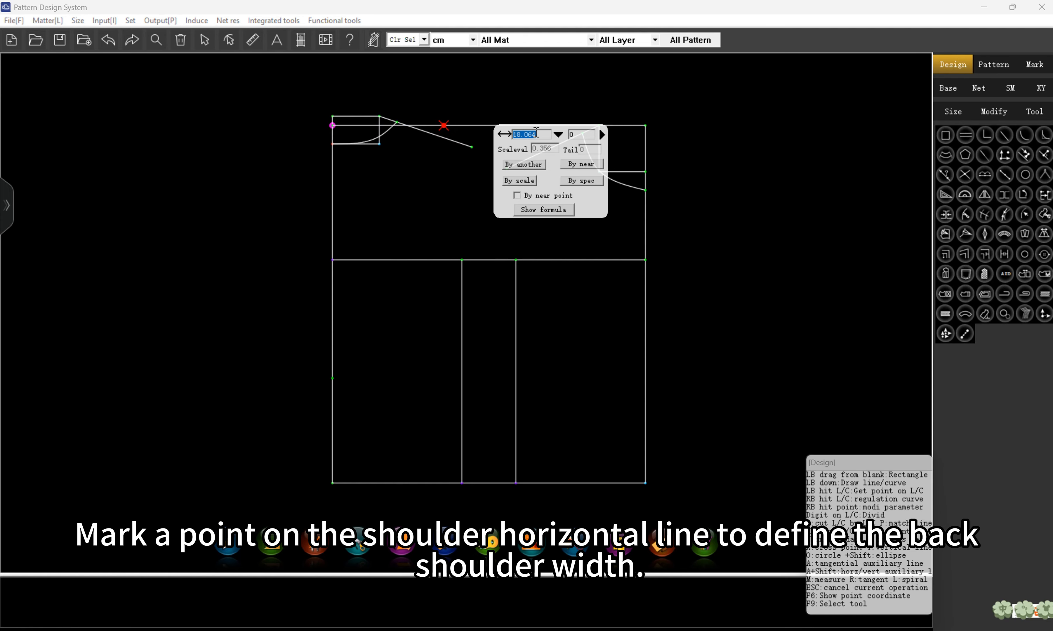
{"action": "left_click", "coordinate": [556, 134]}
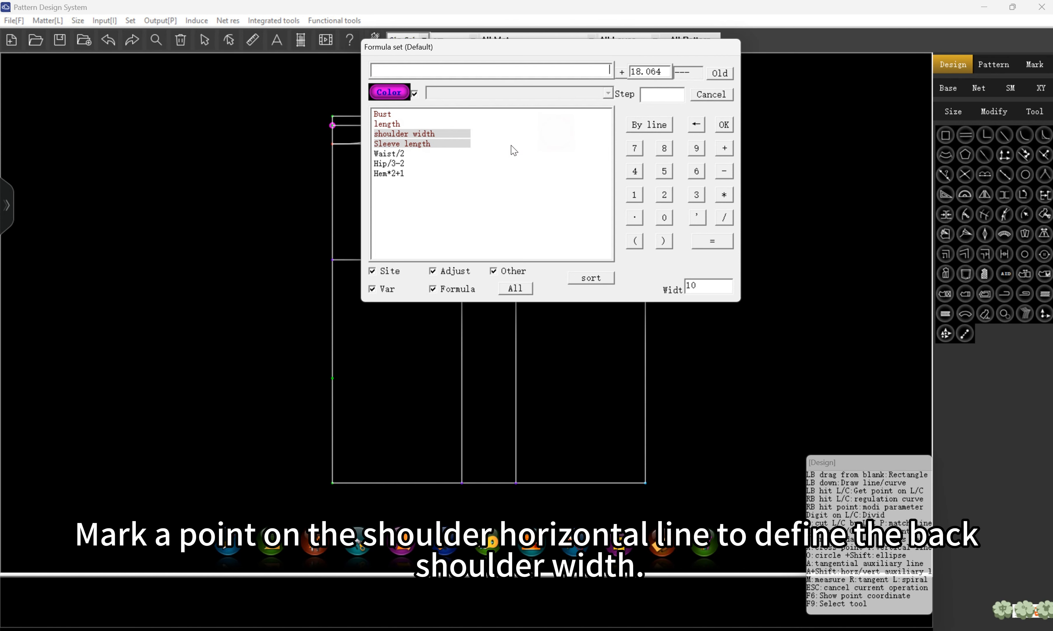
{"action": "left_click", "coordinate": [391, 134]}
{"action": "left_click", "coordinate": [723, 217]}
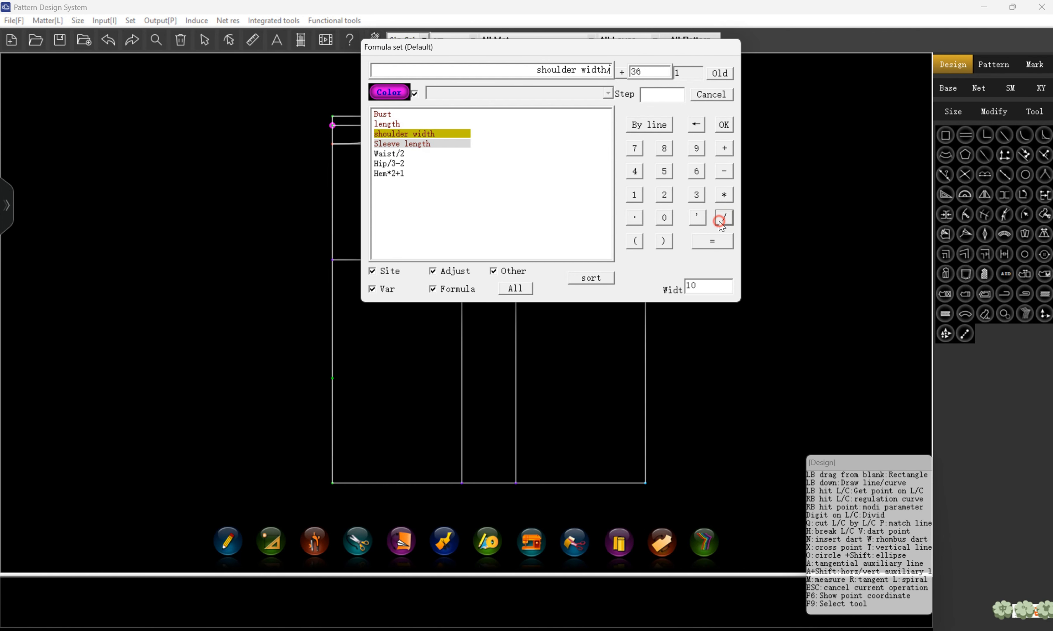
{"action": "left_click", "coordinate": [664, 195]}
{"action": "left_click", "coordinate": [724, 124]}
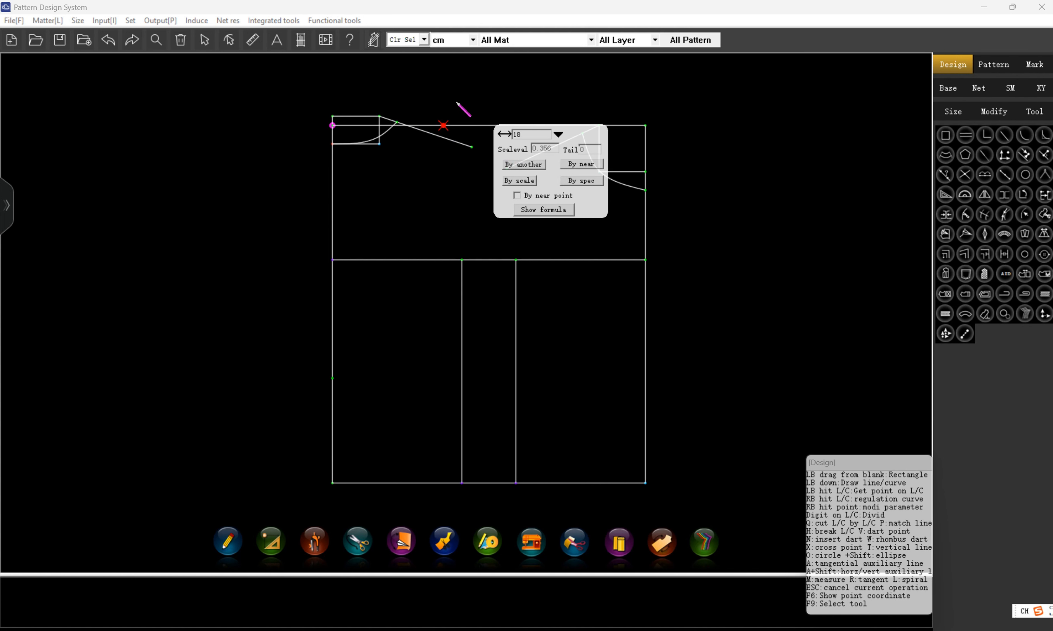
{"action": "scroll", "coordinate": [457, 102], "scroll_direction": "up", "scroll_amount": 1}
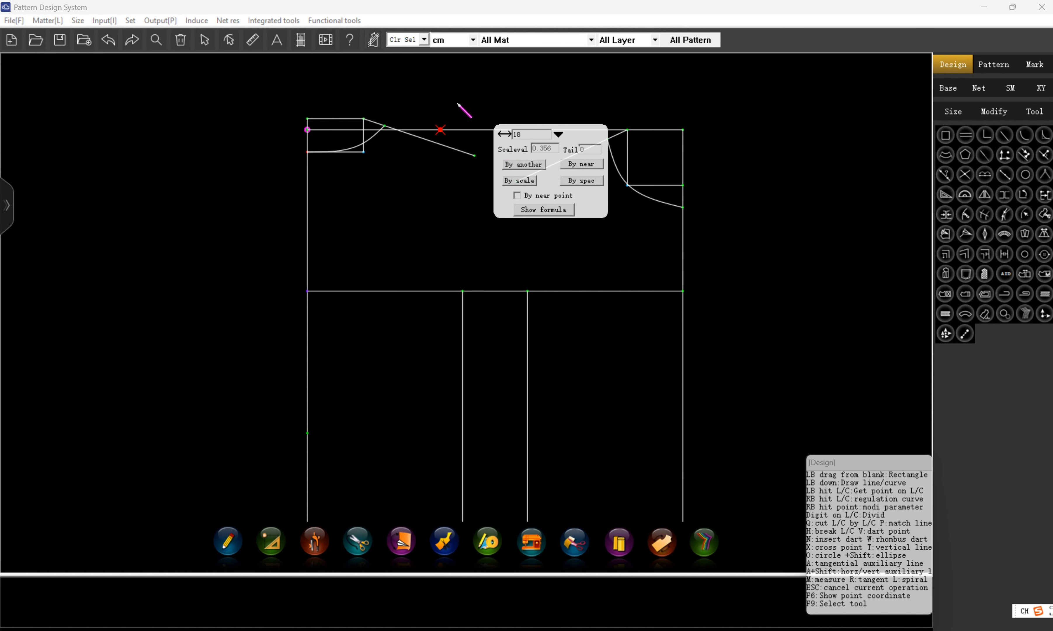
{"action": "right_click", "coordinate": [474, 219]}
Draw a vertical line from the back shoulder width point down to the back shoulder slope
{"action": "left_click", "coordinate": [441, 130]}
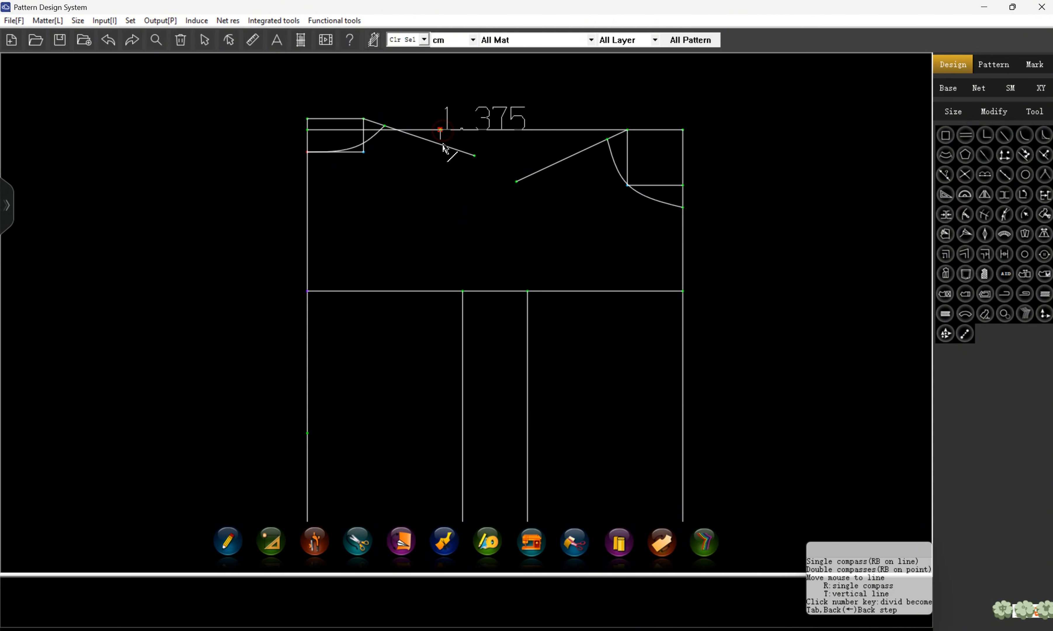
{"action": "left_click", "coordinate": [442, 145]}
{"action": "right_click", "coordinate": [442, 152]}
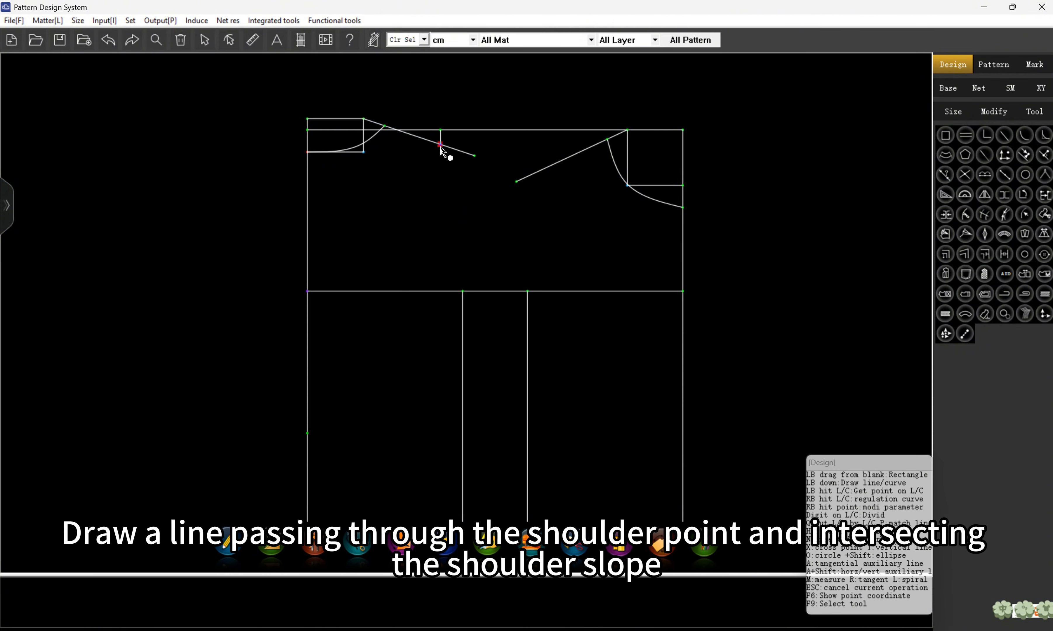
Draw a 1.5 cm horizontal line inward from the back shoulder point and a vertical back width line from its end to the armhole depth line
{"action": "left_click", "coordinate": [441, 146]}
{"action": "left_click", "coordinate": [420, 144]}
{"action": "right_click", "coordinate": [420, 145]}
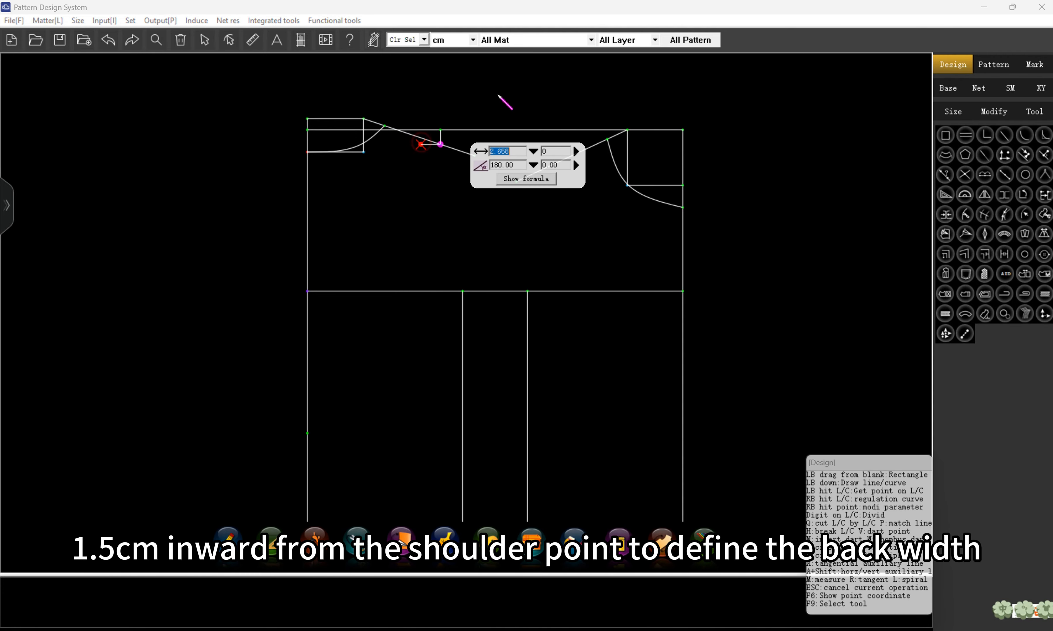
{"action": "type", "text": "1.5"}
{"action": "key", "text": "Return"}
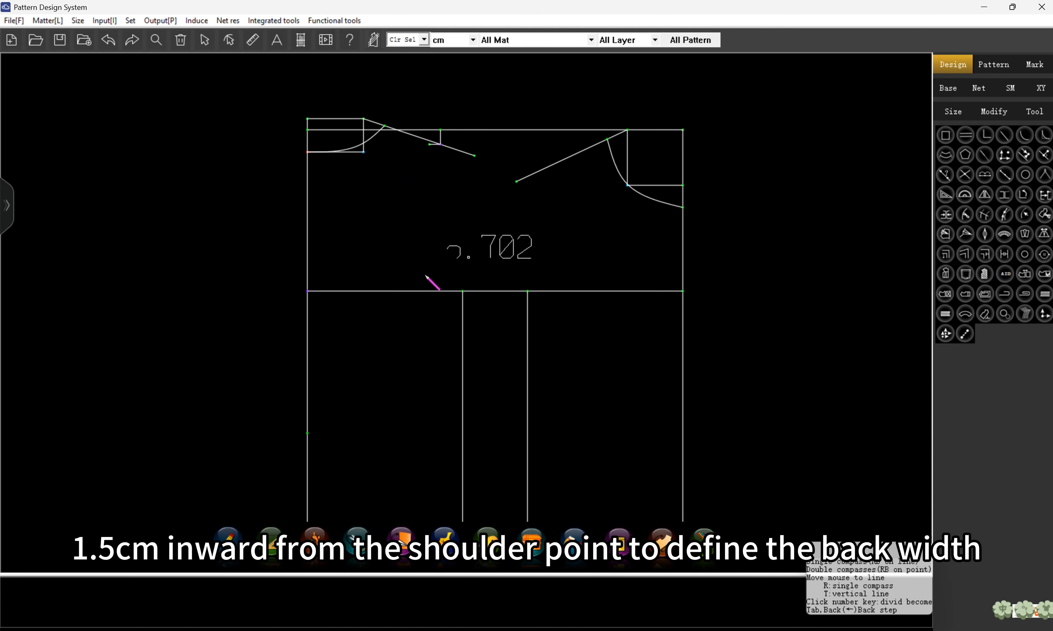
{"action": "left_click", "coordinate": [429, 293]}
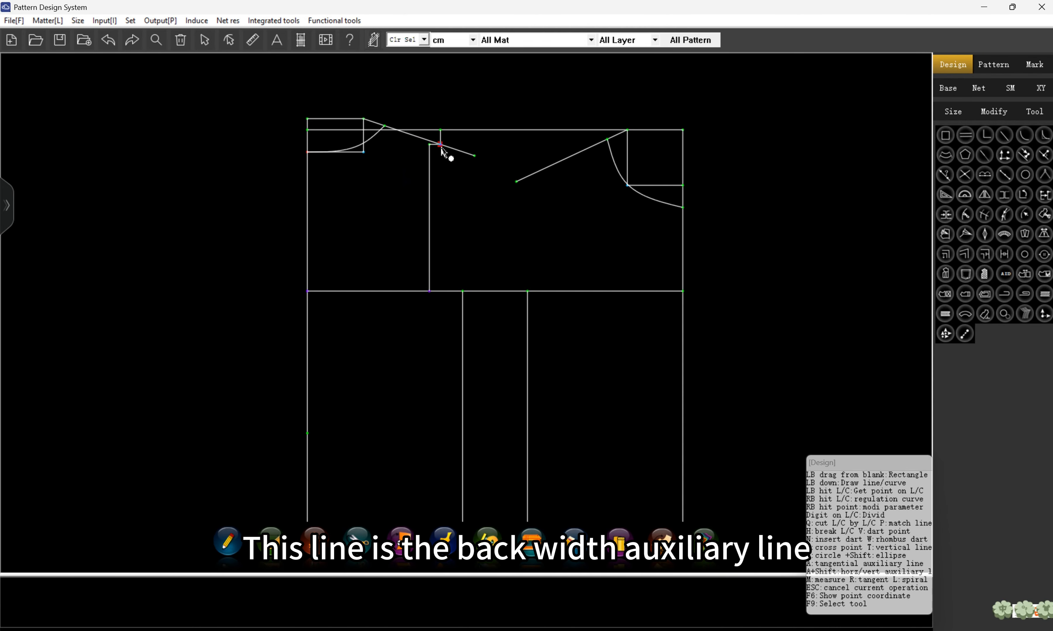
Draw the back armhole curve, about 21.9 cm long, from the shoulder point, touching the back width line, to the back side seam point
{"action": "left_click", "coordinate": [440, 144]}
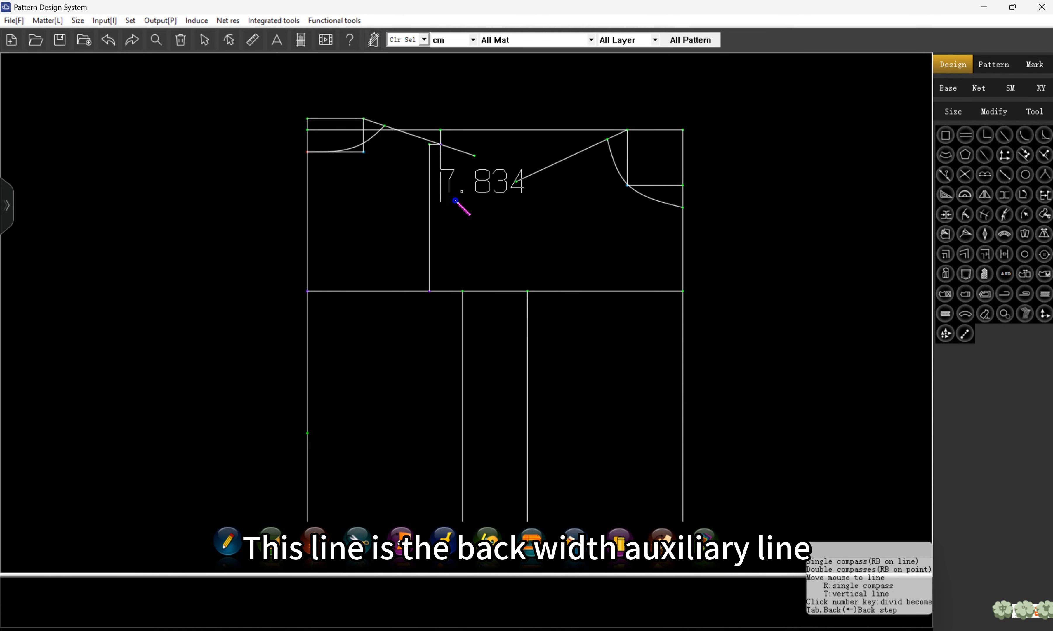
{"action": "left_click", "coordinate": [429, 220]}
{"action": "left_click", "coordinate": [445, 281]}
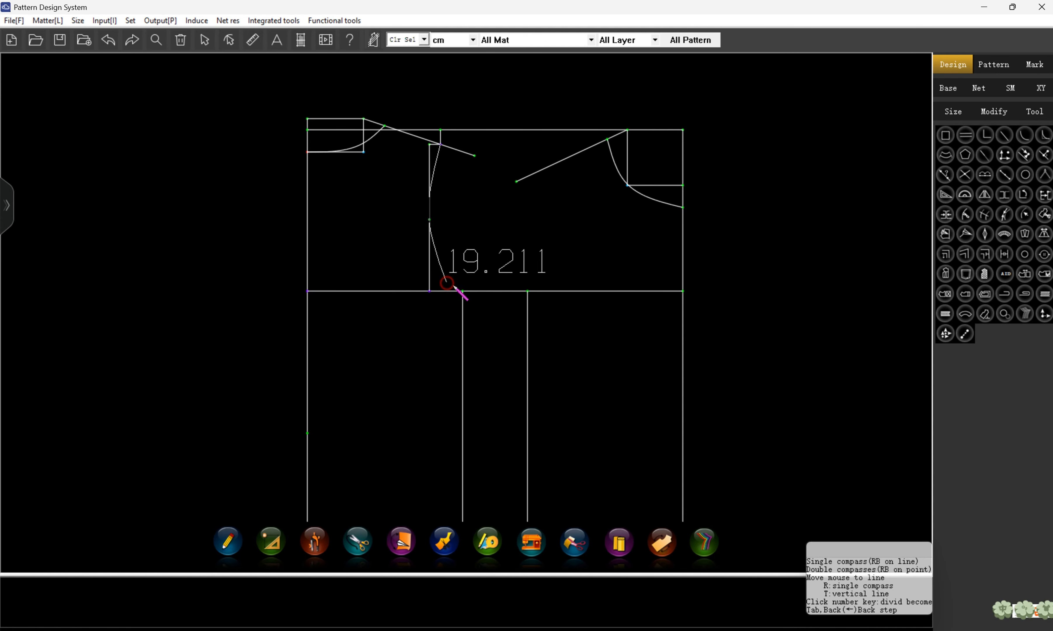
{"action": "right_click", "coordinate": [463, 292]}
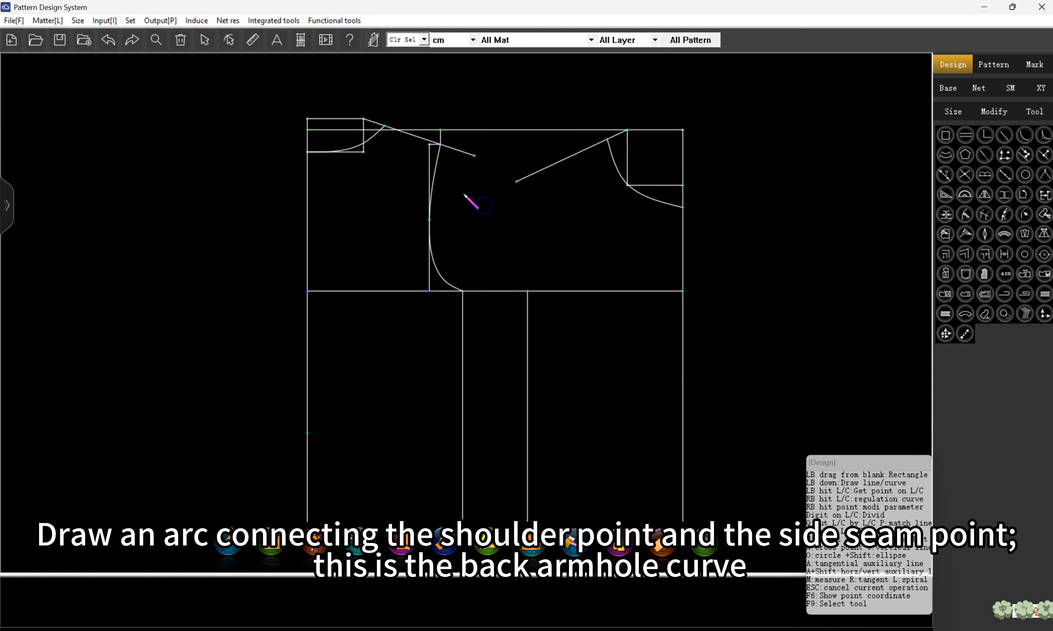
Adjust the lower part of the back armhole curve so it meets the side seam point more smoothly
{"action": "right_click", "coordinate": [439, 275]}
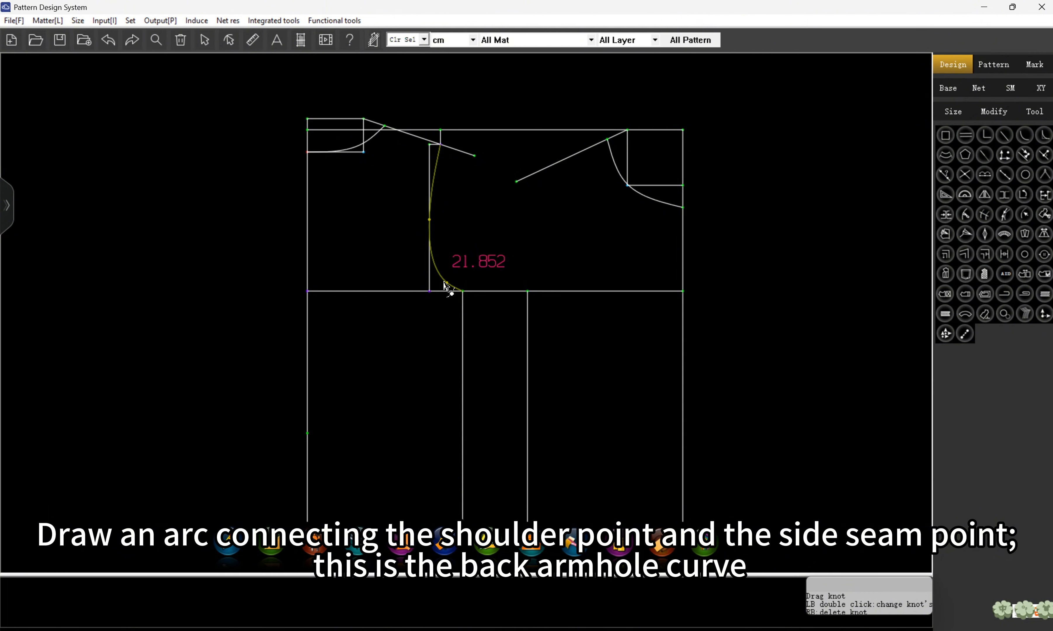
{"action": "left_click", "coordinate": [456, 291]}
{"action": "right_click", "coordinate": [472, 243]}
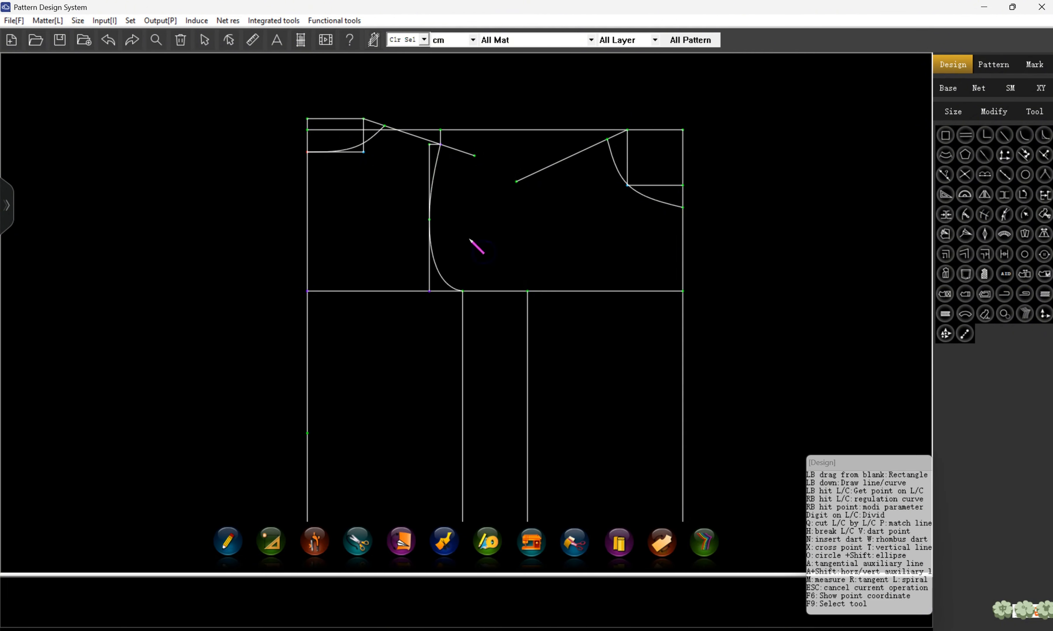
Trim the back shoulder slope's redundant segment beyond the armhole curve
{"action": "scroll", "coordinate": [454, 150], "scroll_direction": "up", "scroll_amount": 3}
{"action": "left_click_drag", "start_coordinate": [393, 165], "coordinate": [445, 245]}
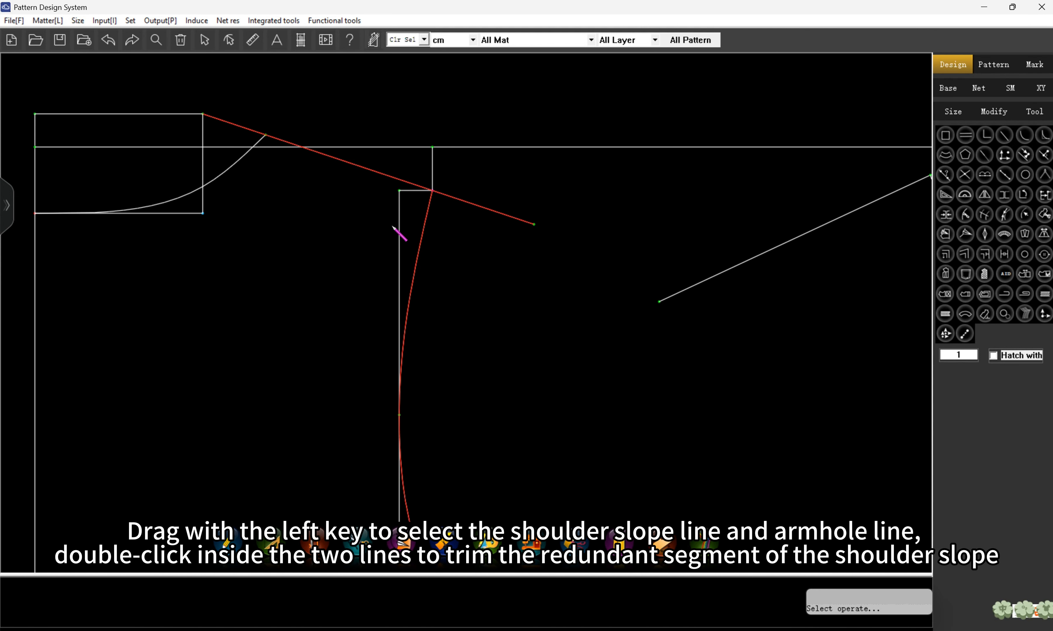
{"action": "double_click", "coordinate": [369, 216]}
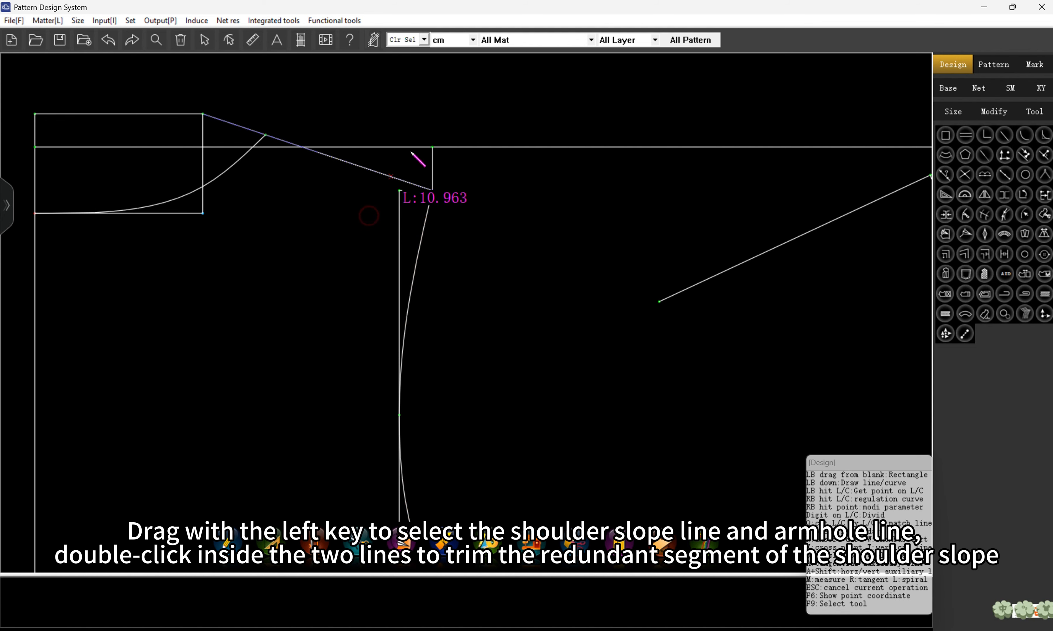
Mark the front width point on the armhole depth line at 15.5 cm from the front centre
{"action": "scroll", "coordinate": [454, 97], "scroll_direction": "down", "scroll_amount": 1}
{"action": "scroll", "coordinate": [456, 99], "scroll_direction": "down", "scroll_amount": 2}
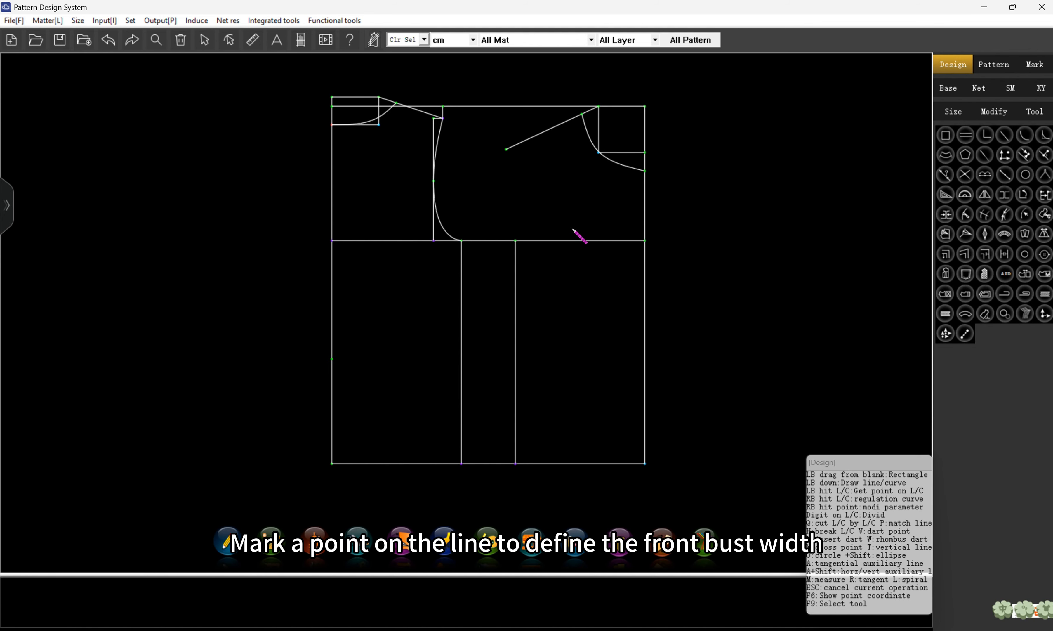
{"action": "left_click", "coordinate": [582, 240]}
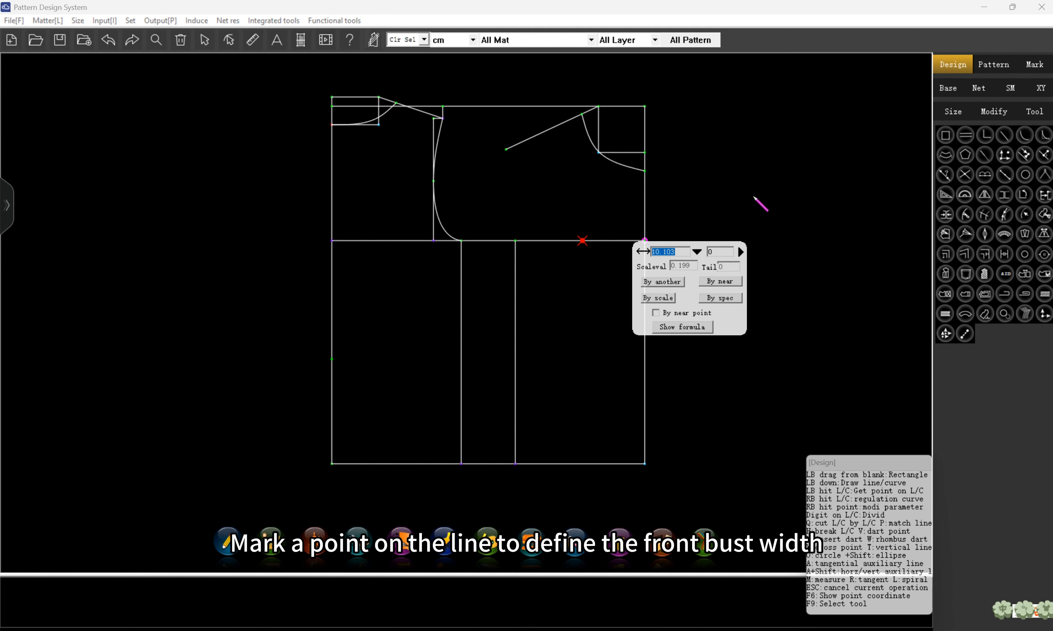
{"action": "type", "text": "15.5"}
{"action": "key", "text": "Return"}
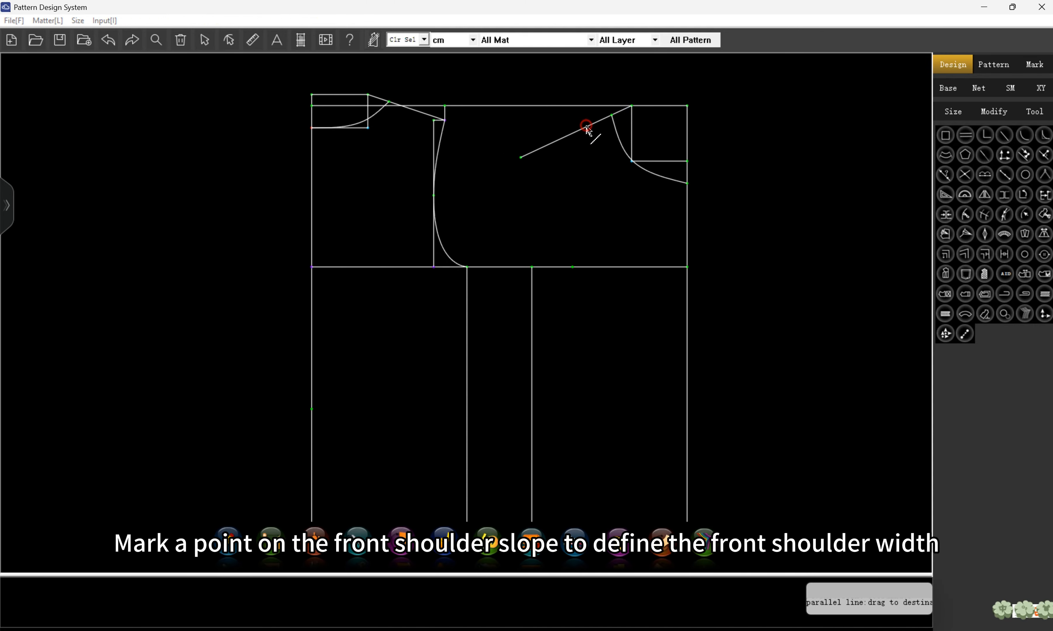
Mark the front shoulder point on the front shoulder slope, taking its distance from the neck point from the back shoulder length
{"action": "left_click", "coordinate": [586, 127]}
{"action": "left_click", "coordinate": [705, 166]}
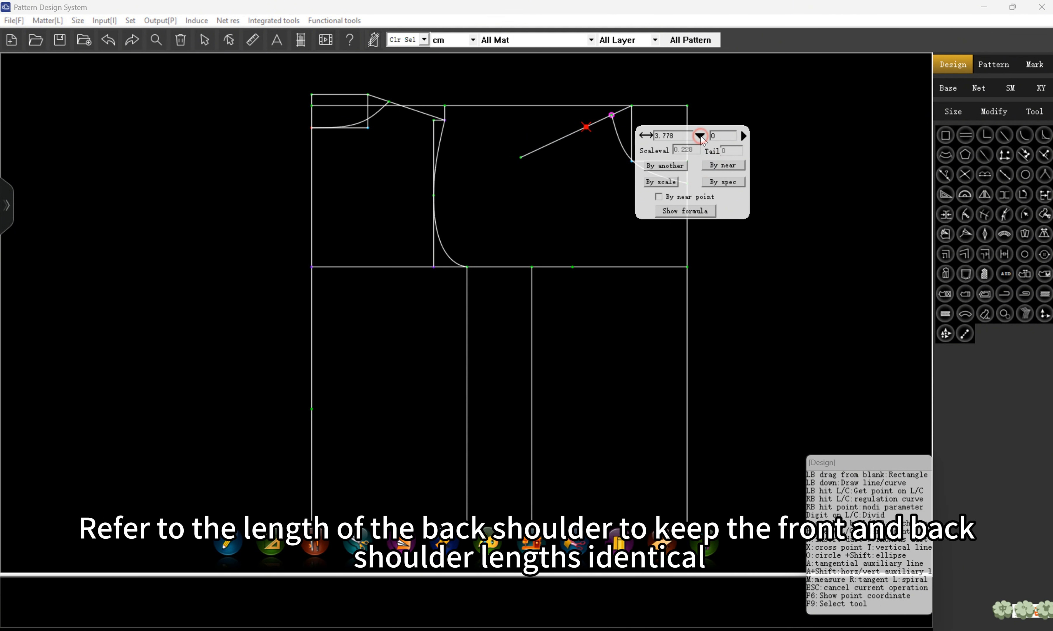
{"action": "left_click", "coordinate": [666, 166]}
{"action": "left_click", "coordinate": [802, 129]}
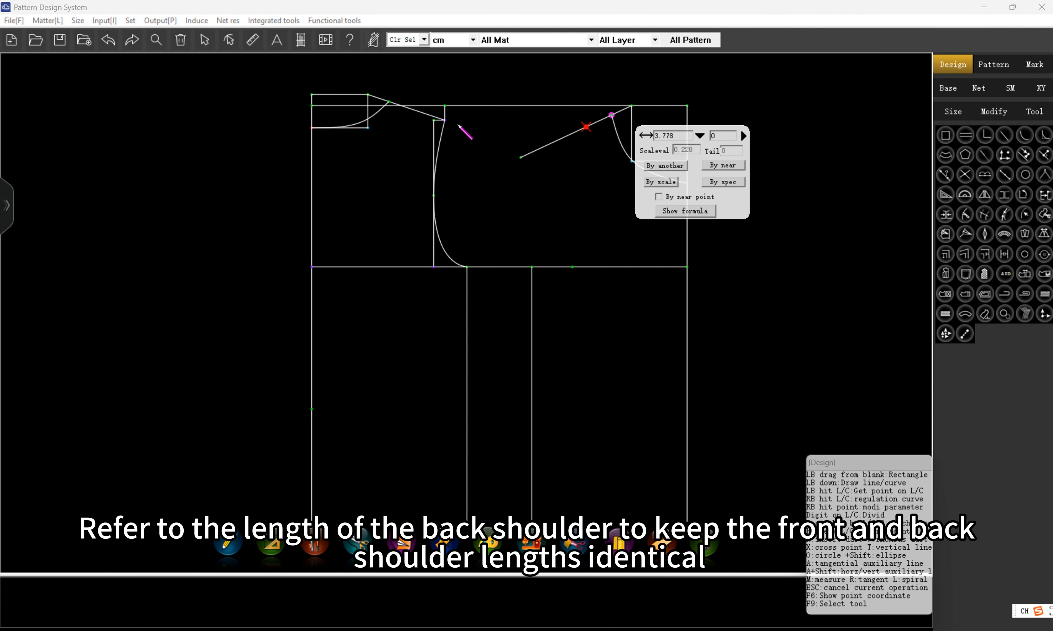
{"action": "left_click", "coordinate": [395, 106]}
{"action": "left_click", "coordinate": [863, 126]}
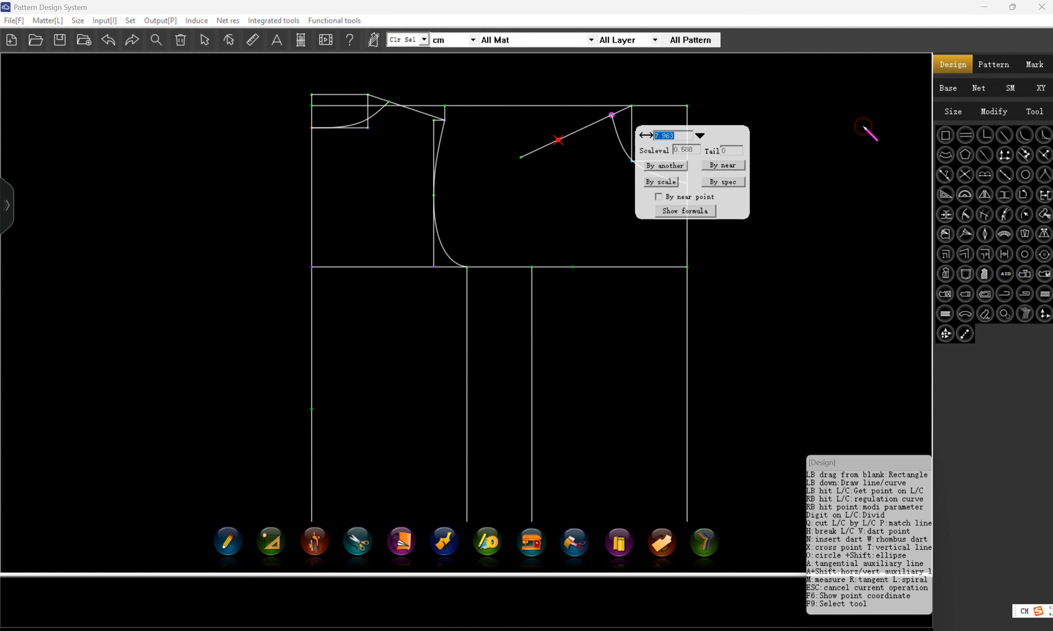
{"action": "right_click", "coordinate": [598, 187]}
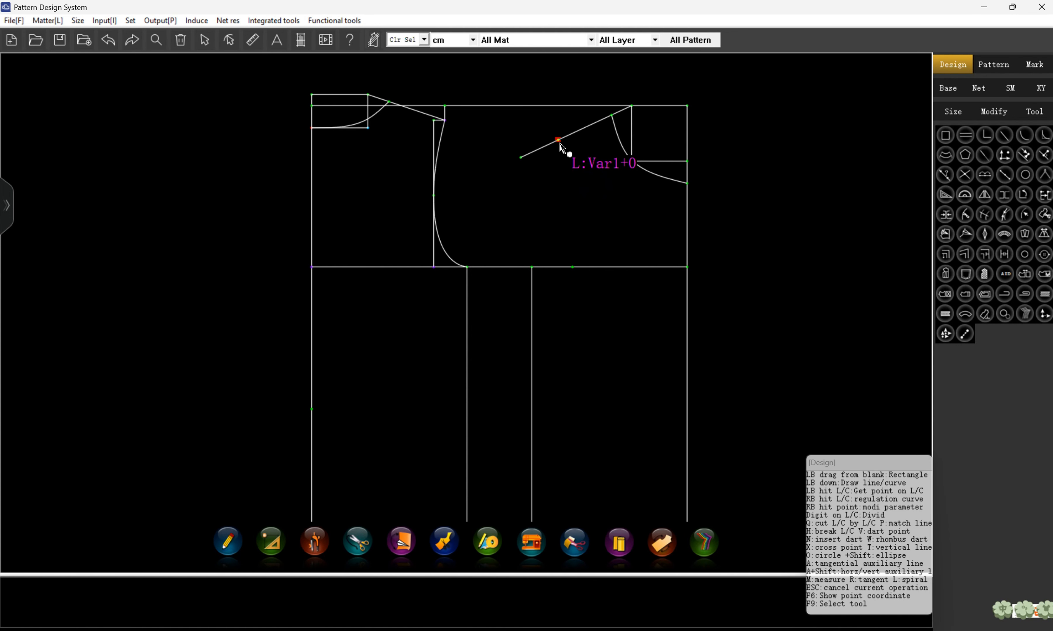
Connect the front shoulder point to the front width point with a right-angled auxiliary line and trim the excess shoulder slope
{"action": "left_click_drag", "start_coordinate": [560, 144], "coordinate": [573, 267]}
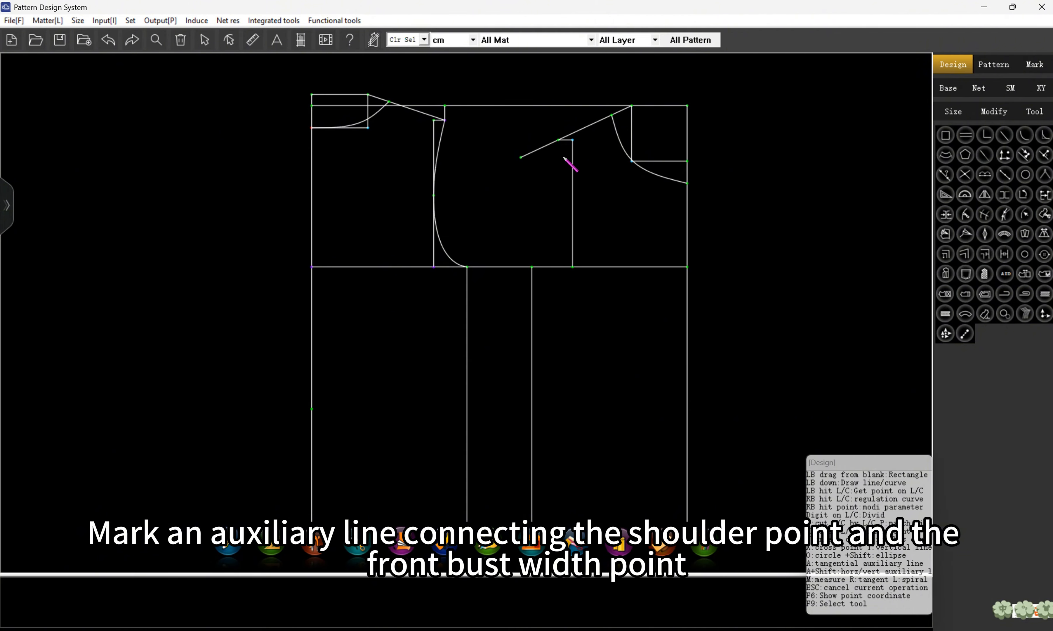
{"action": "mouse_move", "coordinate": [550, 124]}
{"action": "left_mouse_down"}
{"action": "mouse_move", "coordinate": [564, 155]}
{"action": "mouse_move", "coordinate": [559, 147]}
{"action": "left_mouse_up"}
{"action": "double_click", "coordinate": [581, 145]}
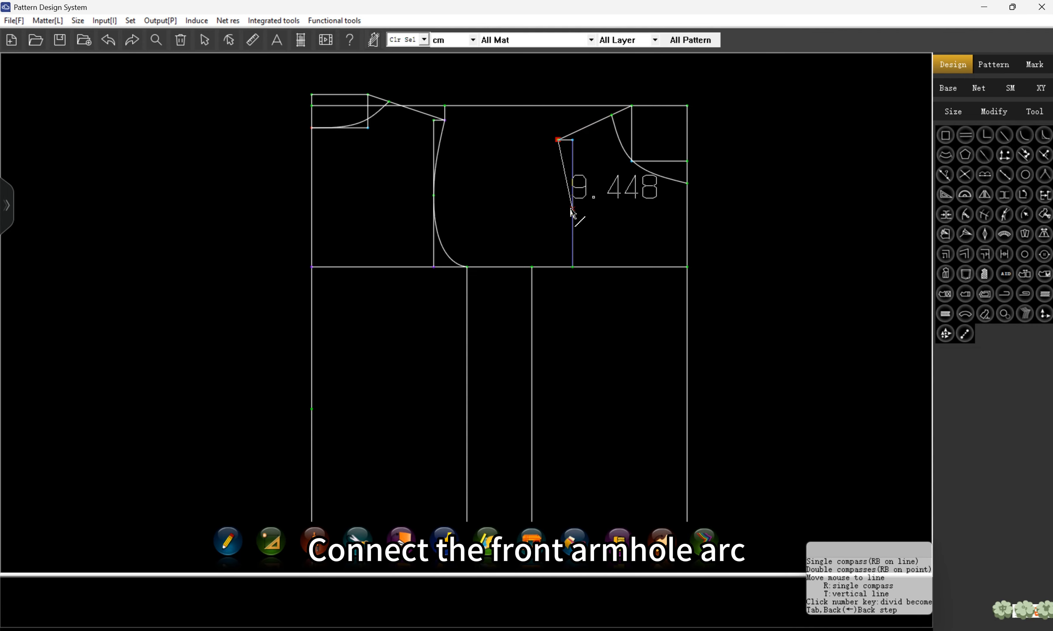
Draw the front armhole curve from the shoulder point through the front width line at scale 0.5 to the front side seam point
{"action": "left_click", "coordinate": [573, 204]}
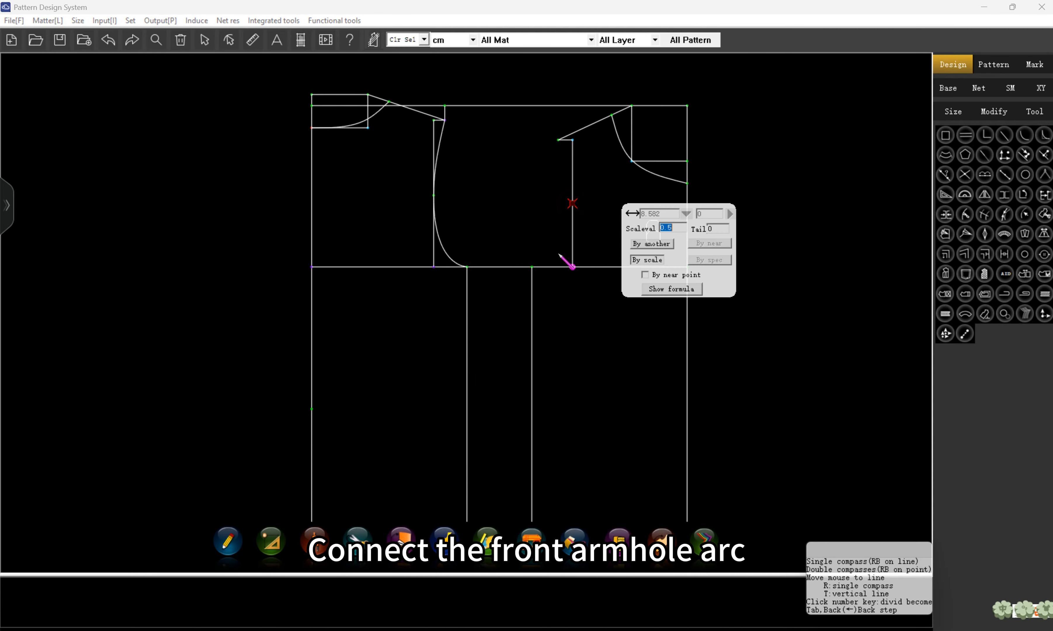
{"action": "key", "text": "Return"}
{"action": "left_click", "coordinate": [558, 258]}
{"action": "left_click", "coordinate": [532, 267]}
{"action": "right_click", "coordinate": [488, 227]}
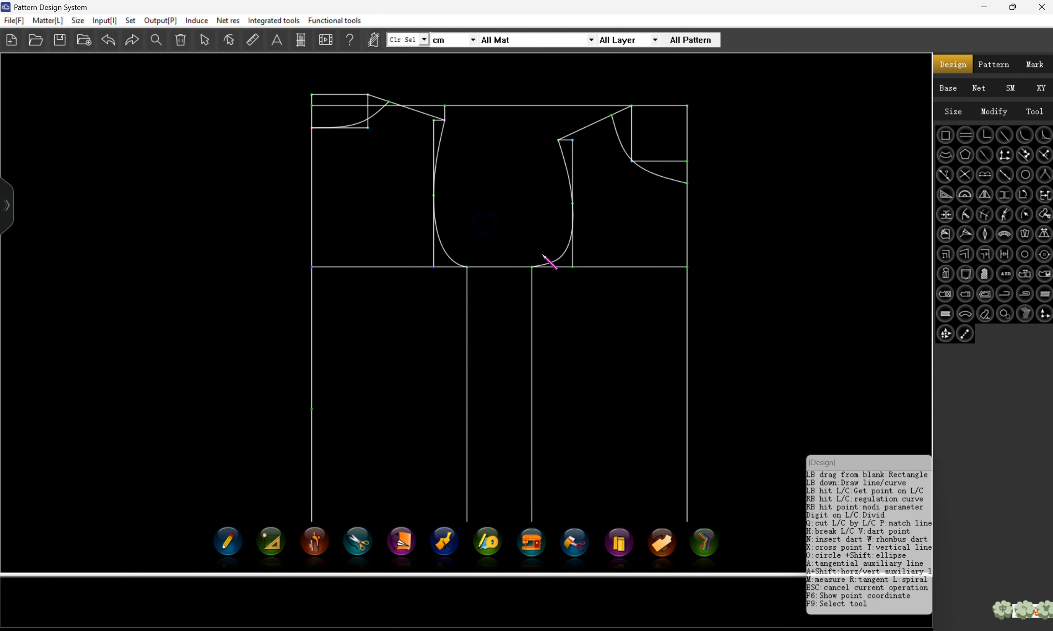
Adjust the lower part of the front armhole curve into a smoother, fuller bend near the side seam point
{"action": "right_click", "coordinate": [564, 261]}
{"action": "left_click_drag", "start_coordinate": [559, 260], "coordinate": [551, 257]}
{"action": "right_click", "coordinate": [502, 222]}
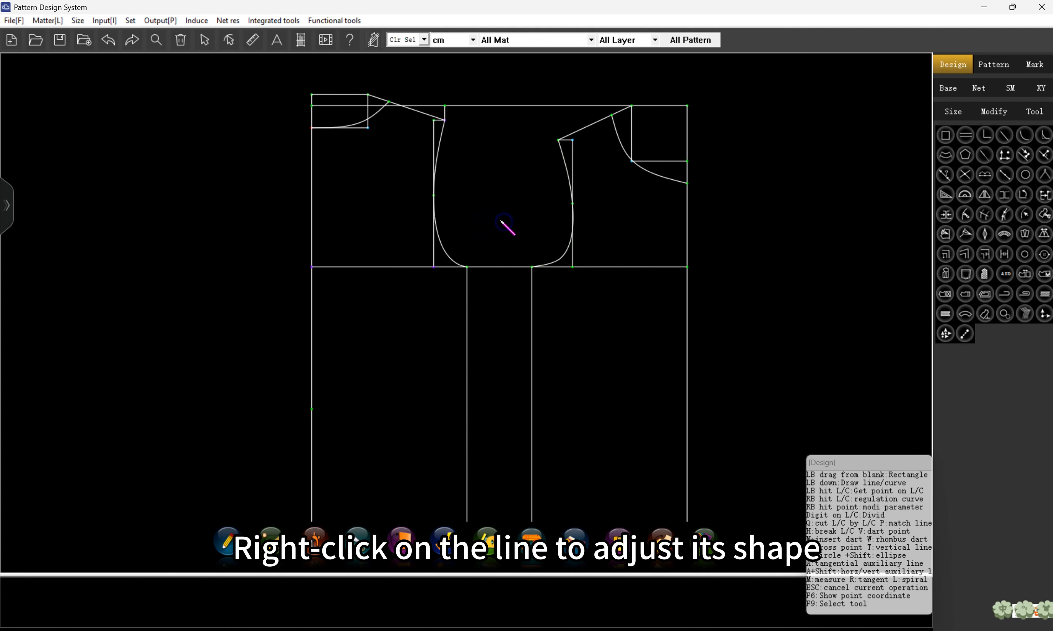
Draw a horizontal waistline from the marked waist point on the centre back to the front centre line
{"action": "scroll", "coordinate": [487, 189], "scroll_direction": "down", "scroll_amount": 2}
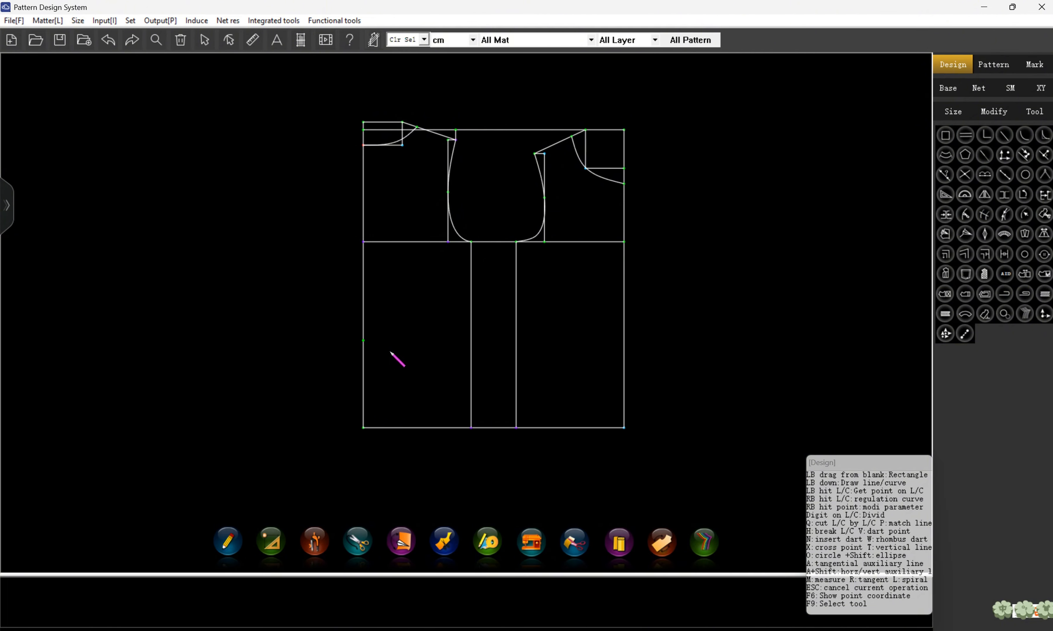
{"action": "left_click", "coordinate": [364, 340]}
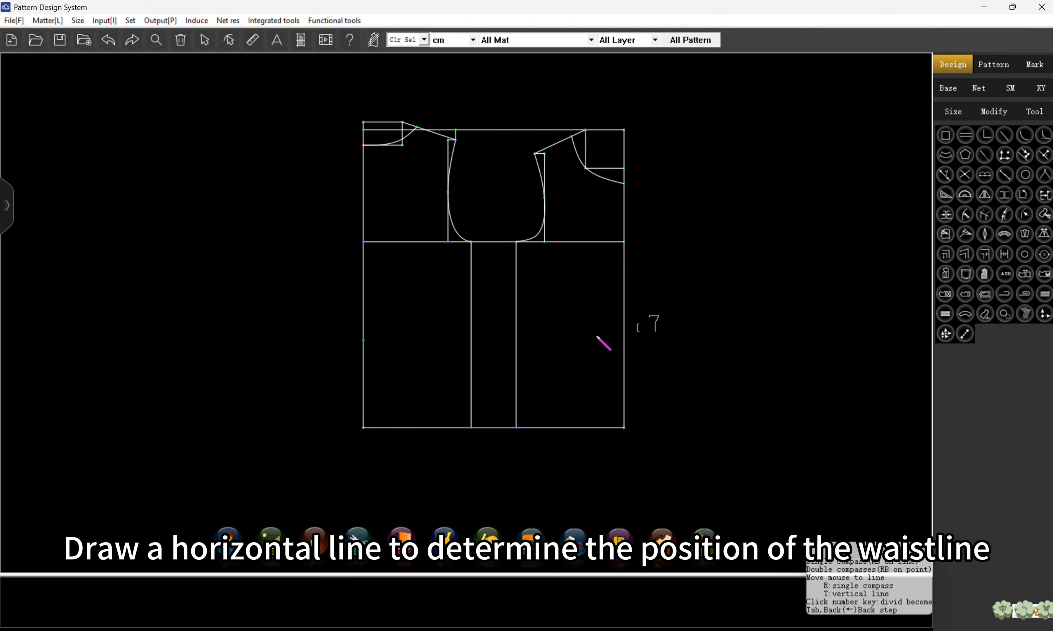
{"action": "left_click", "coordinate": [623, 349]}
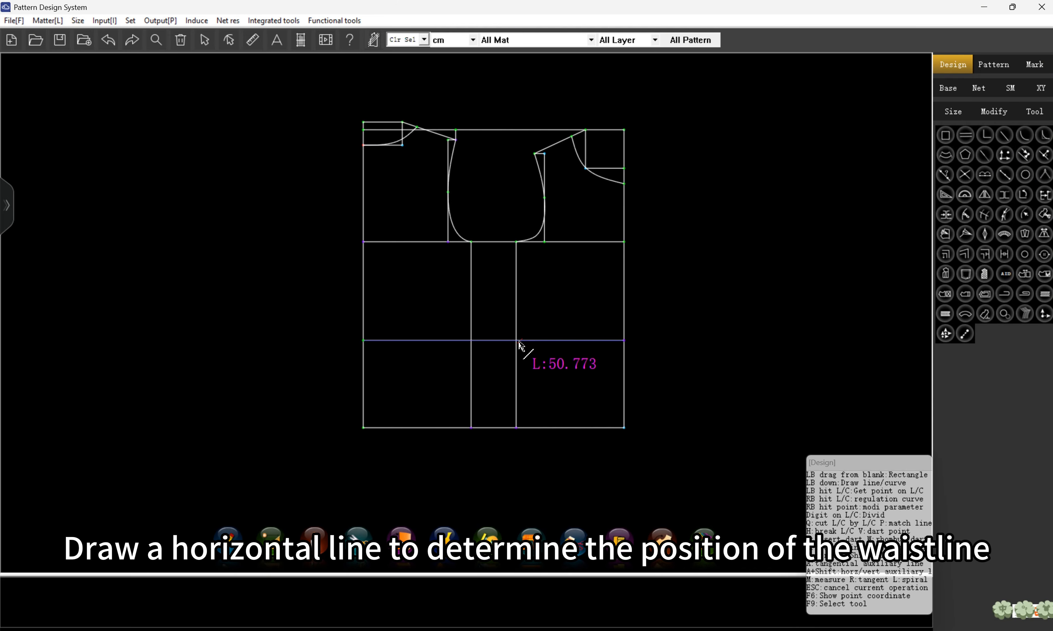
Create the intersection points where the waistline crosses the front and back vertical side seam lines
{"action": "left_click_drag", "start_coordinate": [441, 313], "coordinate": [545, 364]}
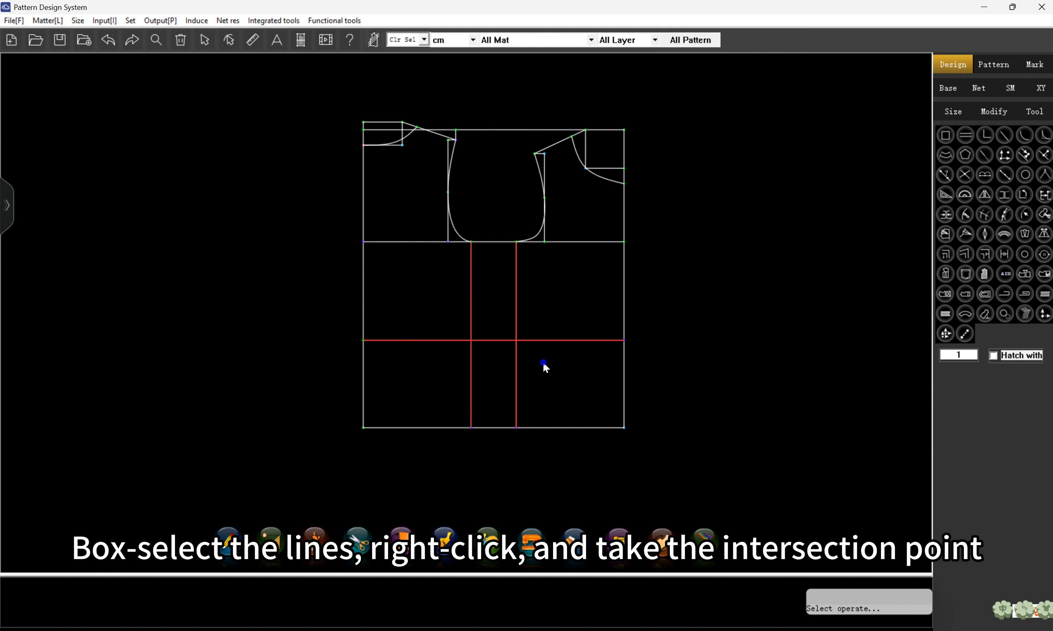
{"action": "right_click", "coordinate": [546, 366]}
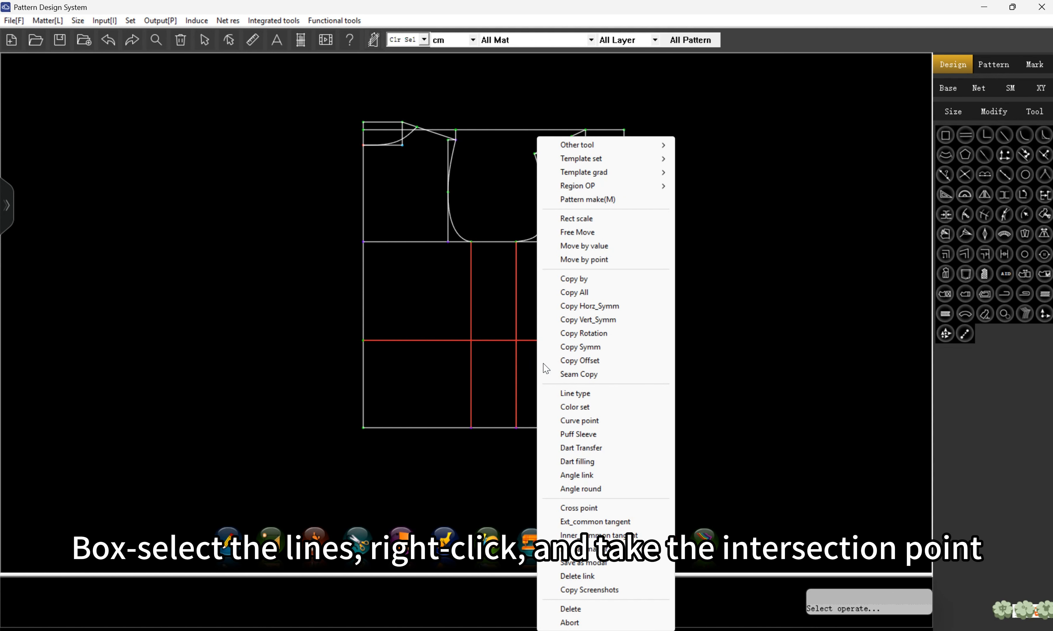
{"action": "left_click", "coordinate": [568, 508]}
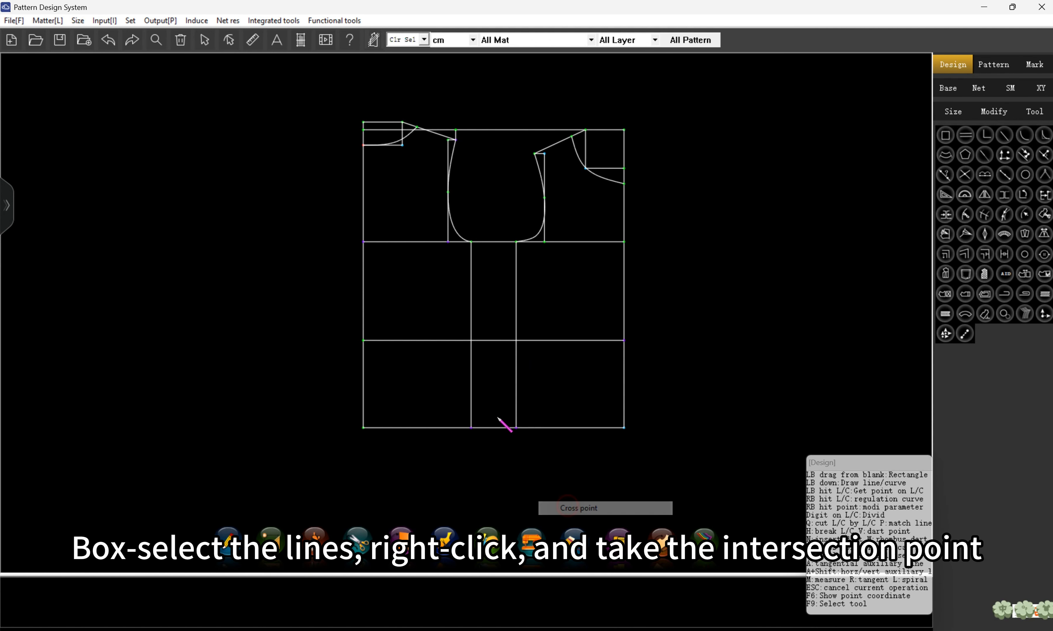
Mark points on the waistline 1.5 cm inward from the front and back side seam intersections, measured from the nearby reference point
{"action": "left_click", "coordinate": [526, 343]}
{"action": "left_click", "coordinate": [654, 383]}
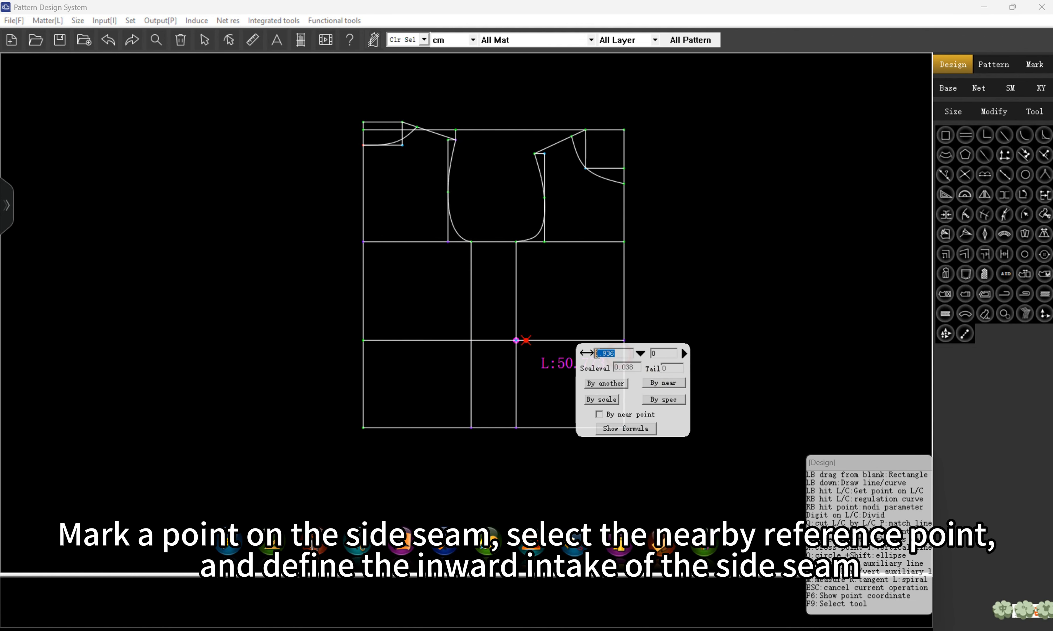
{"action": "type", "text": "1.5"}
{"action": "key", "text": "Return"}
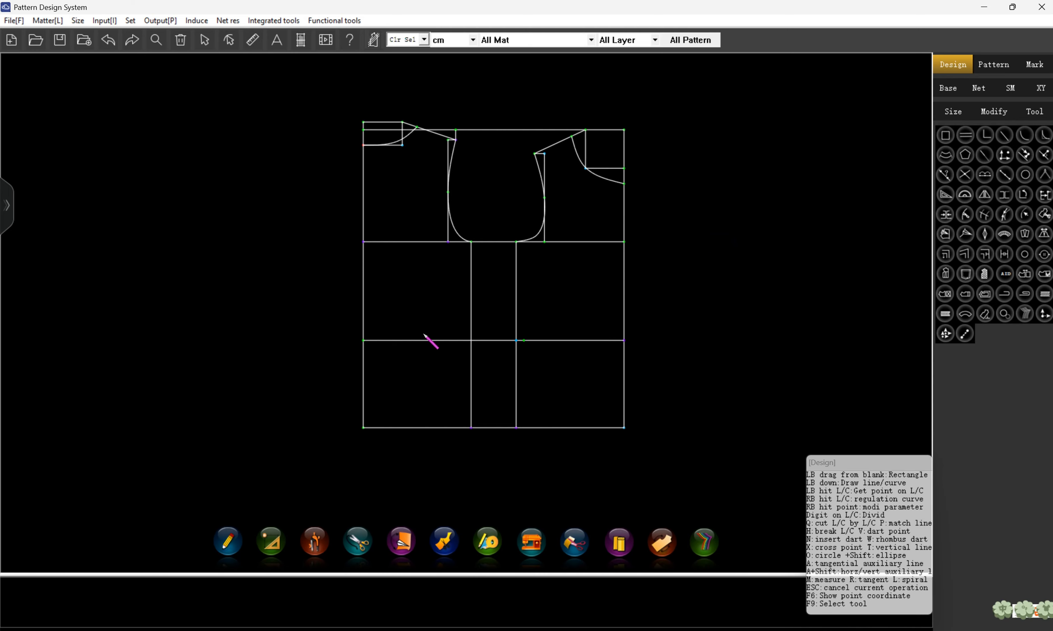
{"action": "left_click", "coordinate": [460, 341]}
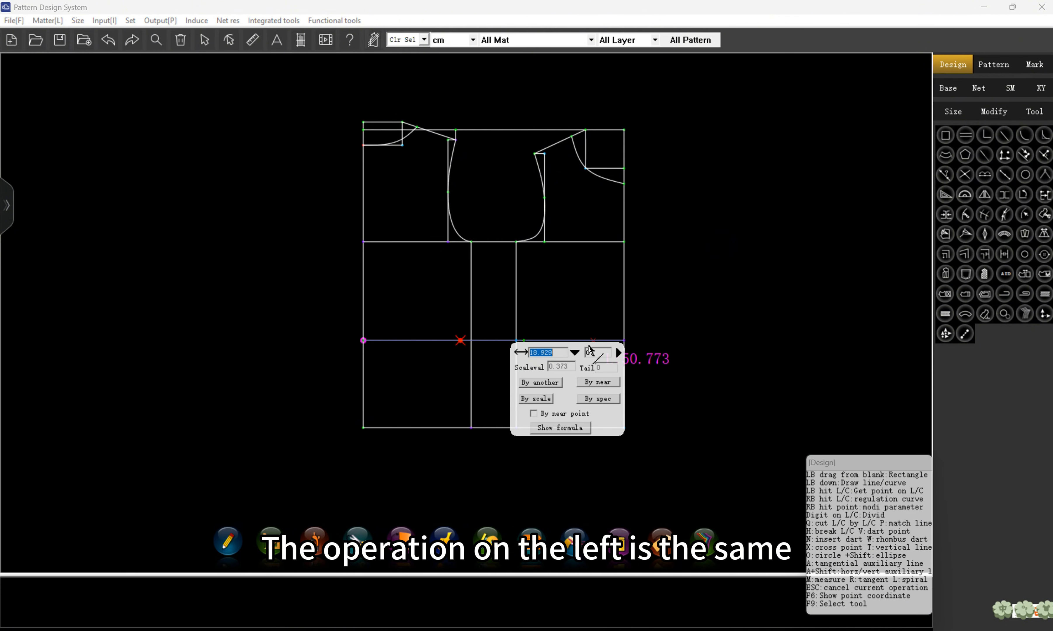
{"action": "left_click", "coordinate": [597, 382]}
{"action": "left_click", "coordinate": [539, 351]}
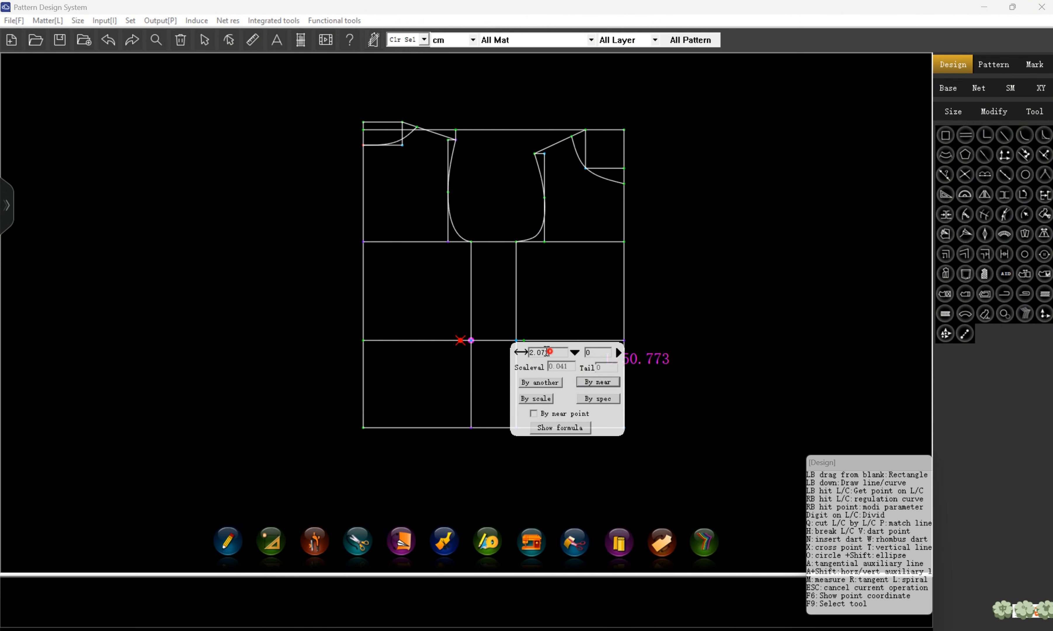
{"action": "type", "text": "1.5"}
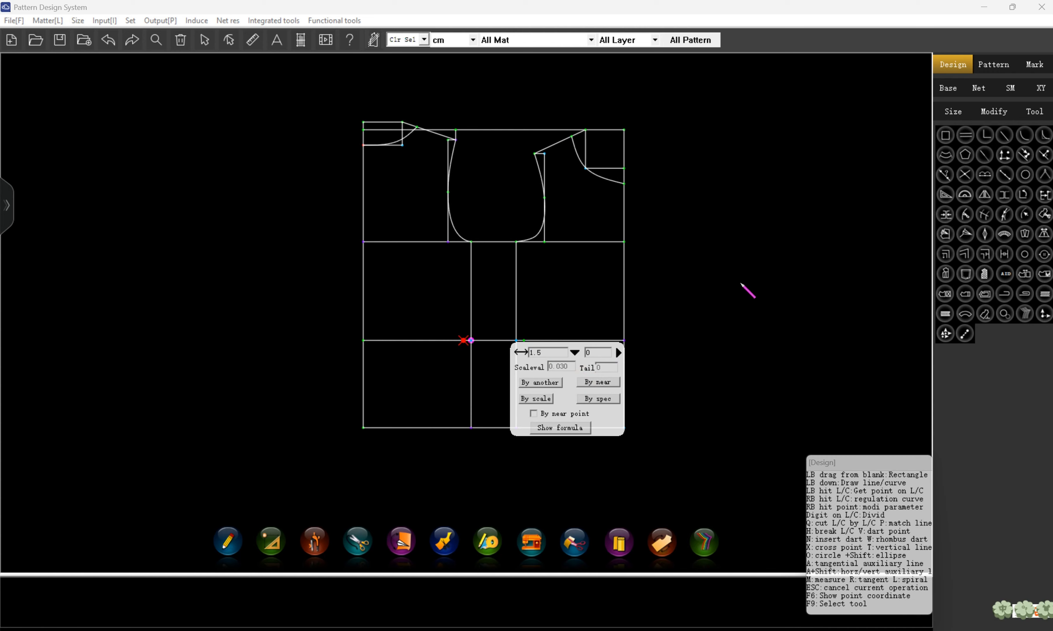
{"action": "key", "text": "Return"}
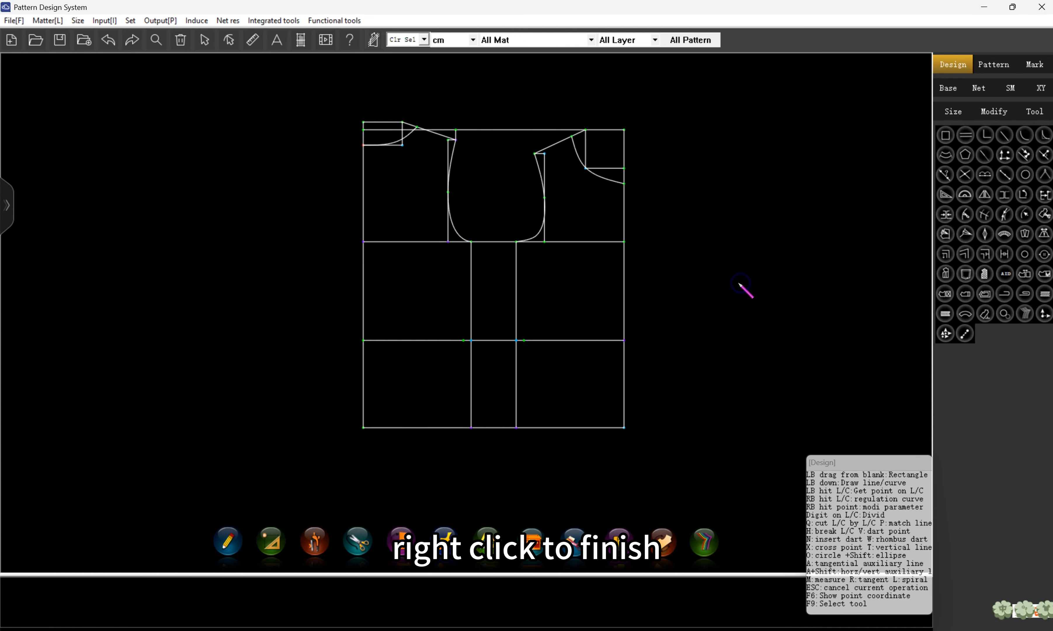
Draw the front and back side seam curves from each underarm point through the inward waist point to the hem
{"action": "scroll", "coordinate": [532, 296], "scroll_direction": "up", "scroll_amount": 1}
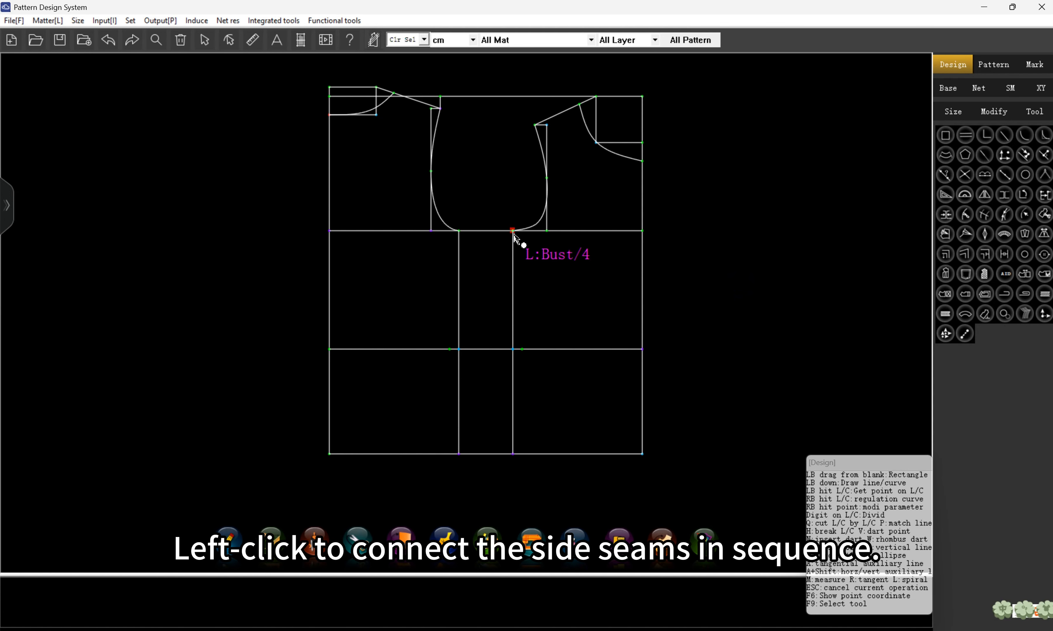
{"action": "left_click", "coordinate": [512, 231]}
{"action": "left_click", "coordinate": [522, 349]}
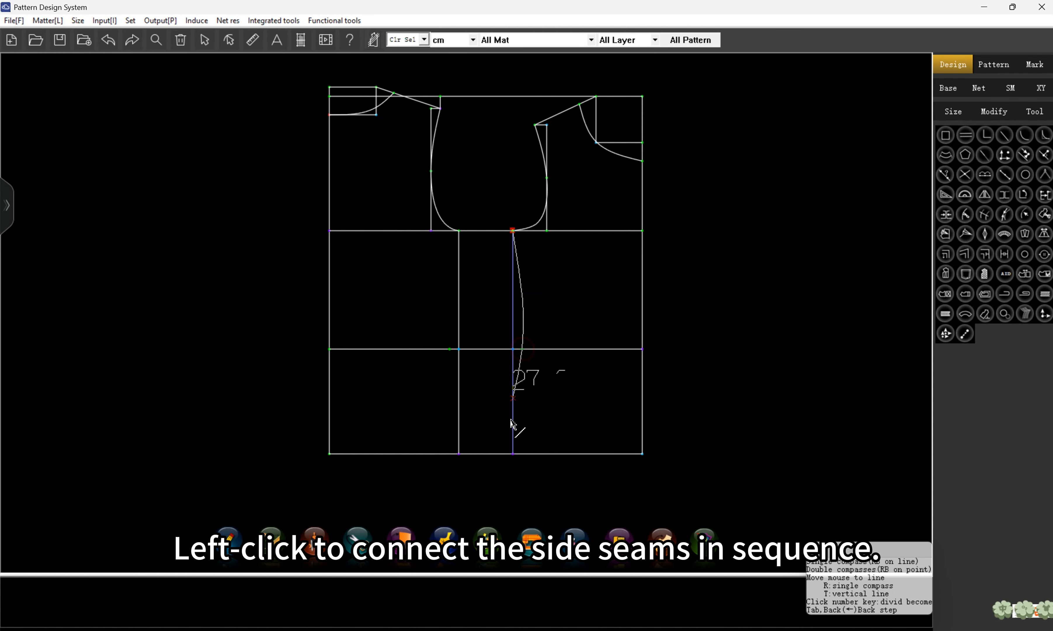
{"action": "left_click", "coordinate": [513, 453]}
{"action": "right_click", "coordinate": [515, 457]}
{"action": "left_click", "coordinate": [459, 231]}
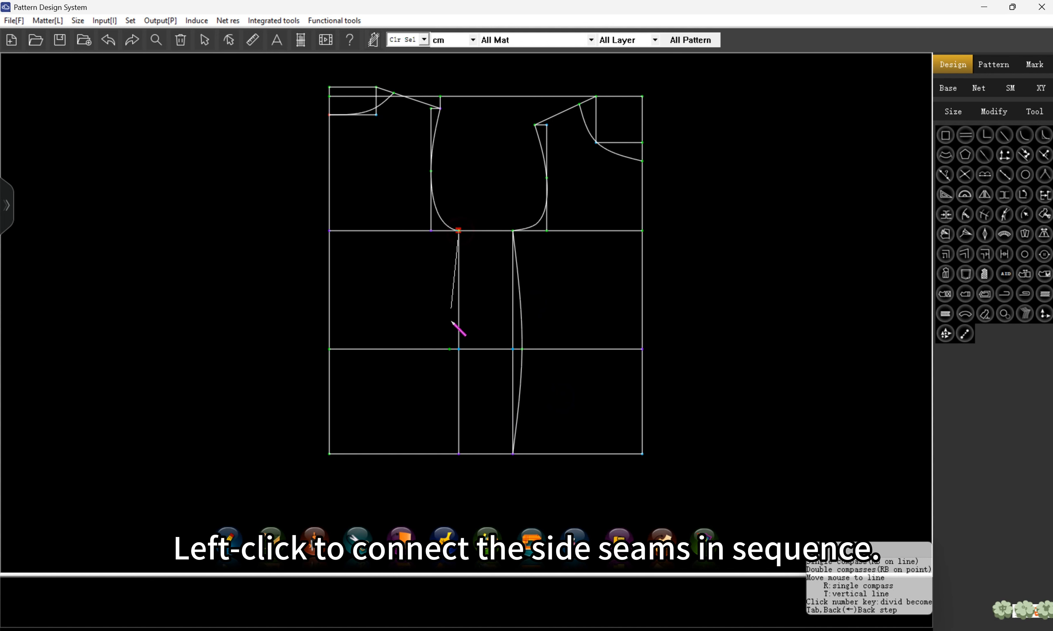
{"action": "left_click", "coordinate": [450, 349]}
{"action": "left_click", "coordinate": [458, 453]}
{"action": "right_click", "coordinate": [485, 403]}
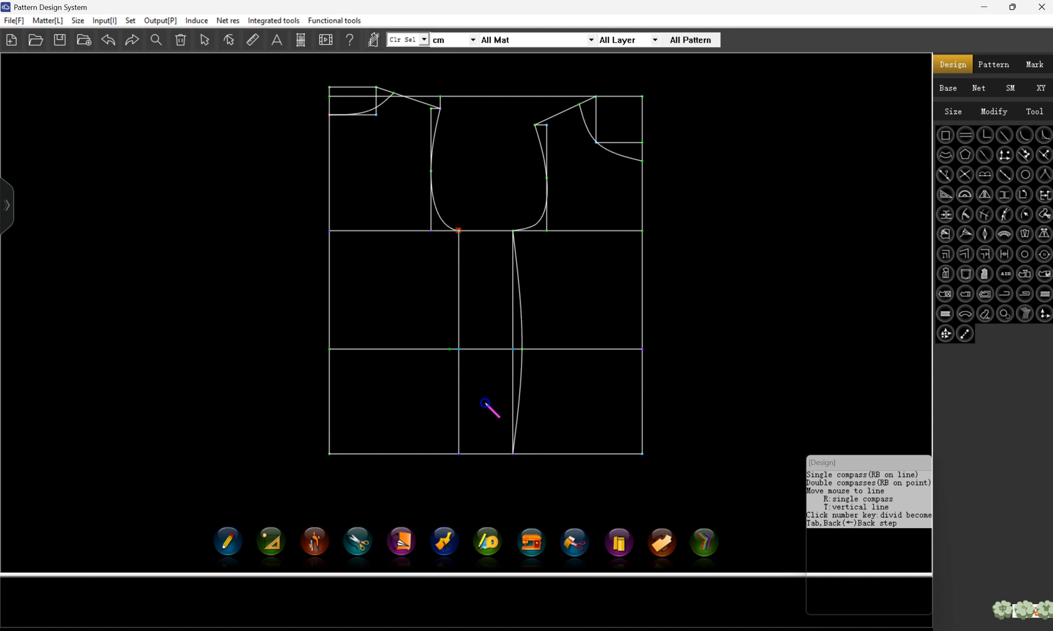
Mark a point 3 cm below the underarm point on both the front and back side seam curves
{"action": "scroll", "coordinate": [494, 184], "scroll_direction": "up", "scroll_amount": 4}
{"action": "scroll", "coordinate": [341, 357], "scroll_direction": "down", "scroll_amount": 4}
{"action": "scroll", "coordinate": [394, 265], "scroll_direction": "up", "scroll_amount": 2}
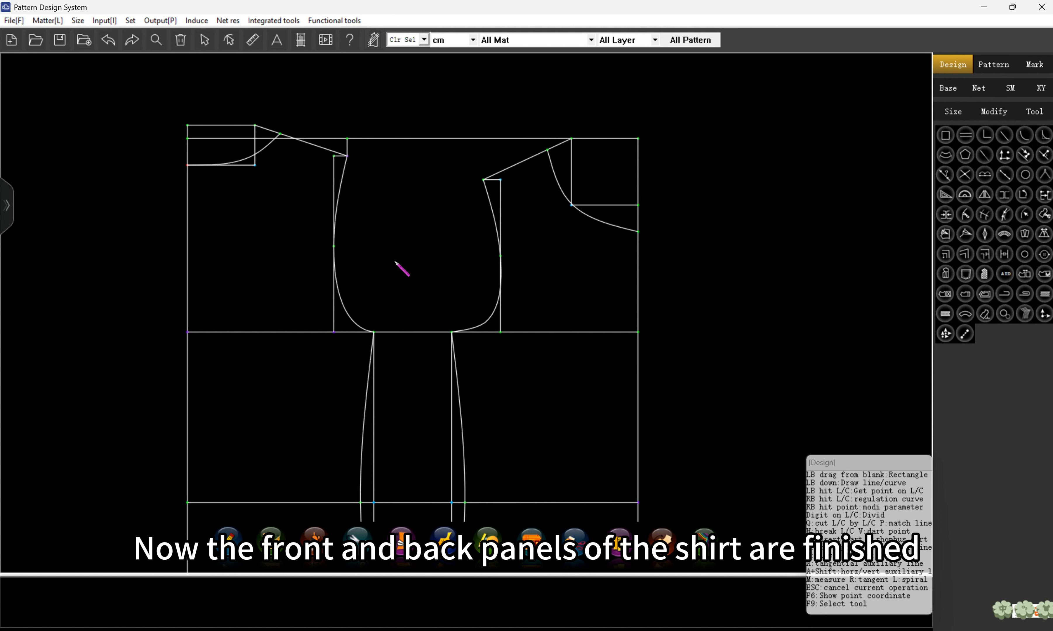
{"action": "scroll", "coordinate": [378, 379], "scroll_direction": "up", "scroll_amount": 1}
{"action": "left_click", "coordinate": [470, 354]}
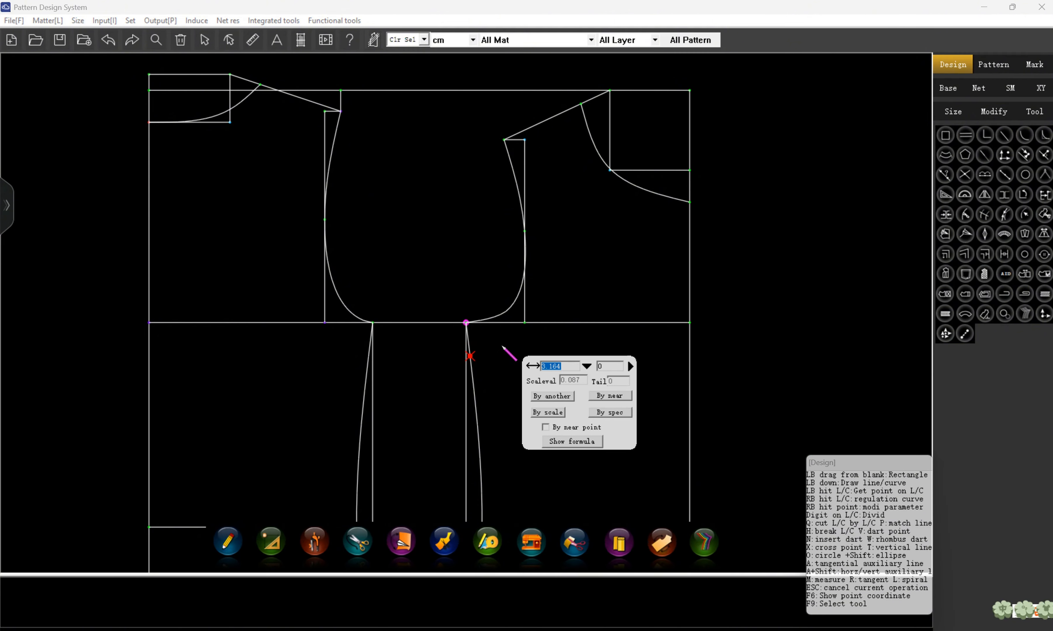
{"action": "type", "text": "3"}
{"action": "key", "text": "Return"}
{"action": "left_click", "coordinate": [368, 362]}
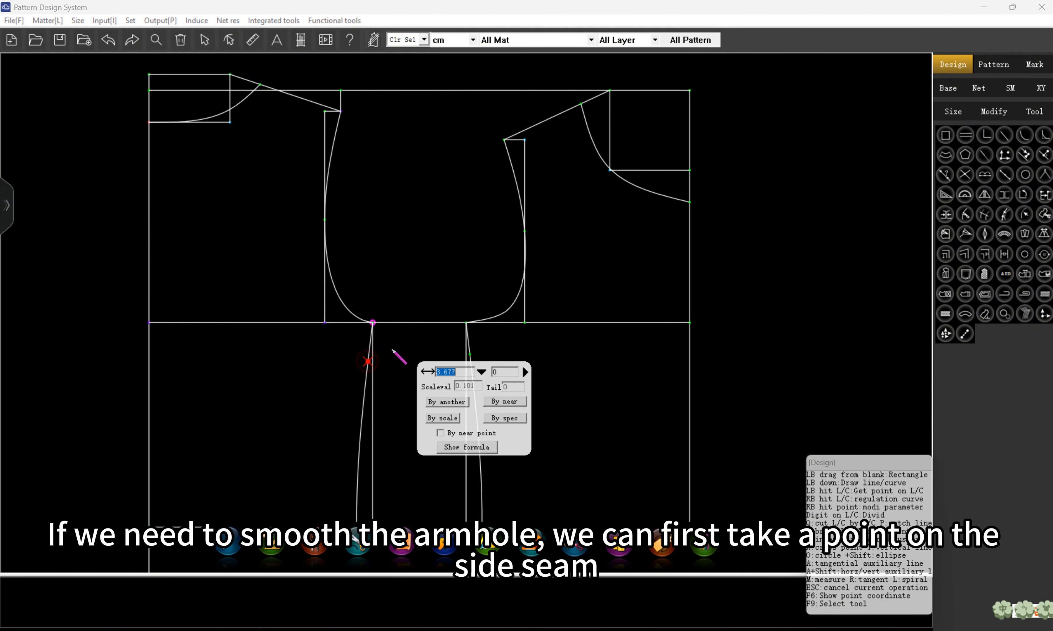
{"action": "type", "text": "3"}
{"action": "key", "text": "Return"}
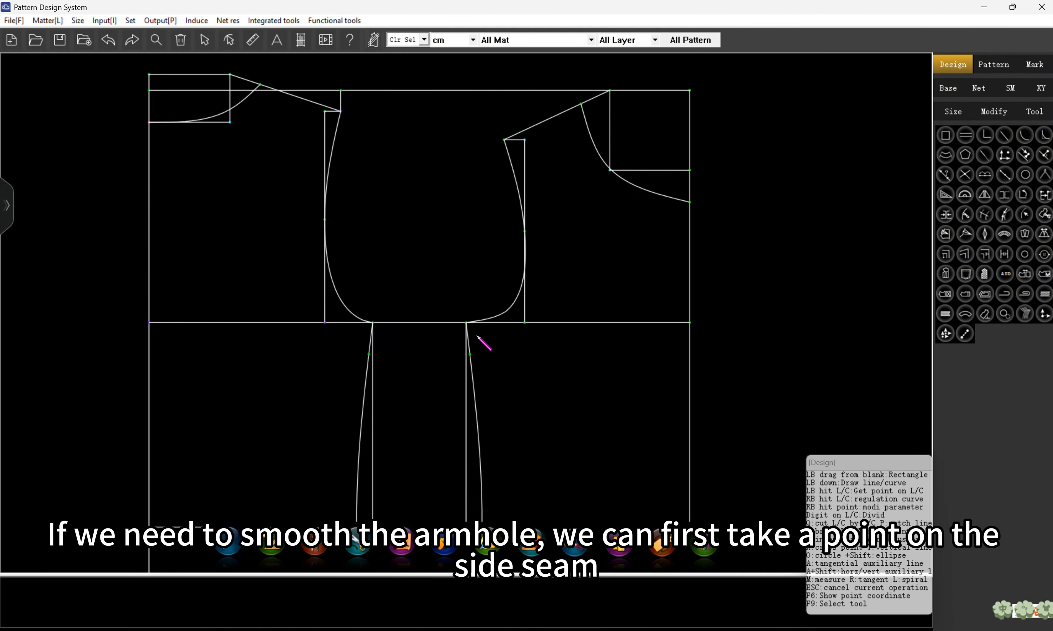
Seam-copy the front armhole and side seam onto the back side seam, aligning underarm and 3 cm points and holding the originals
{"action": "scroll", "coordinate": [476, 336], "scroll_direction": "up", "scroll_amount": 4}
{"action": "scroll", "coordinate": [500, 257], "scroll_direction": "down", "scroll_amount": 6}
{"action": "scroll", "coordinate": [505, 249], "scroll_direction": "up", "scroll_amount": 1}
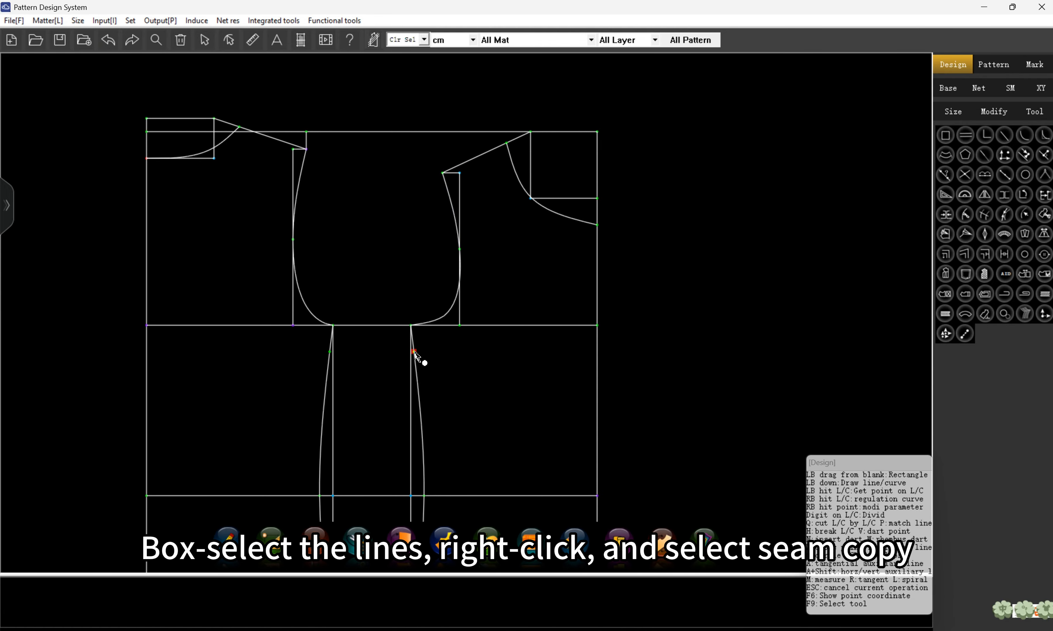
{"action": "left_click_drag", "start_coordinate": [441, 301], "coordinate": [451, 317]}
{"action": "scroll", "coordinate": [433, 341], "scroll_direction": "up", "scroll_amount": 9}
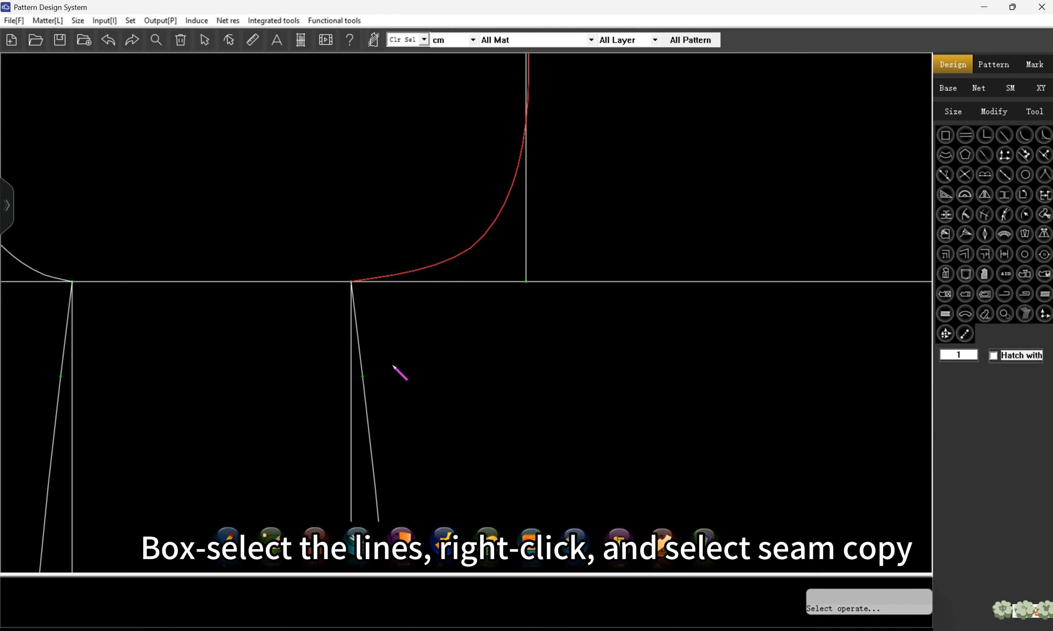
{"action": "left_click_drag", "start_coordinate": [328, 378], "coordinate": [353, 396]}
{"action": "scroll", "coordinate": [355, 317], "scroll_direction": "down", "scroll_amount": 6}
{"action": "right_click", "coordinate": [395, 319]}
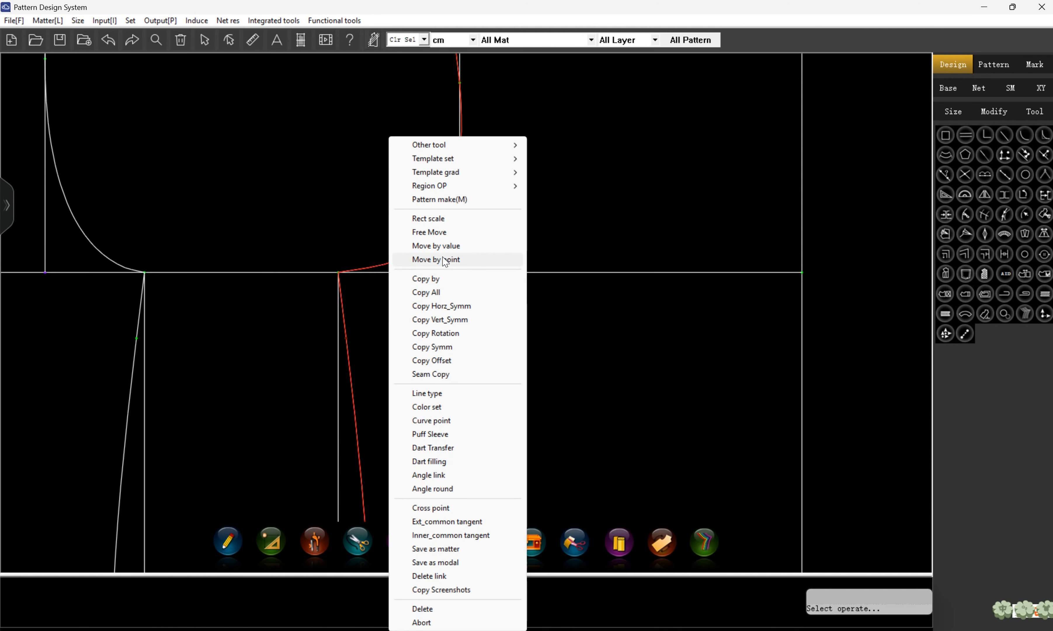
{"action": "left_click", "coordinate": [440, 374]}
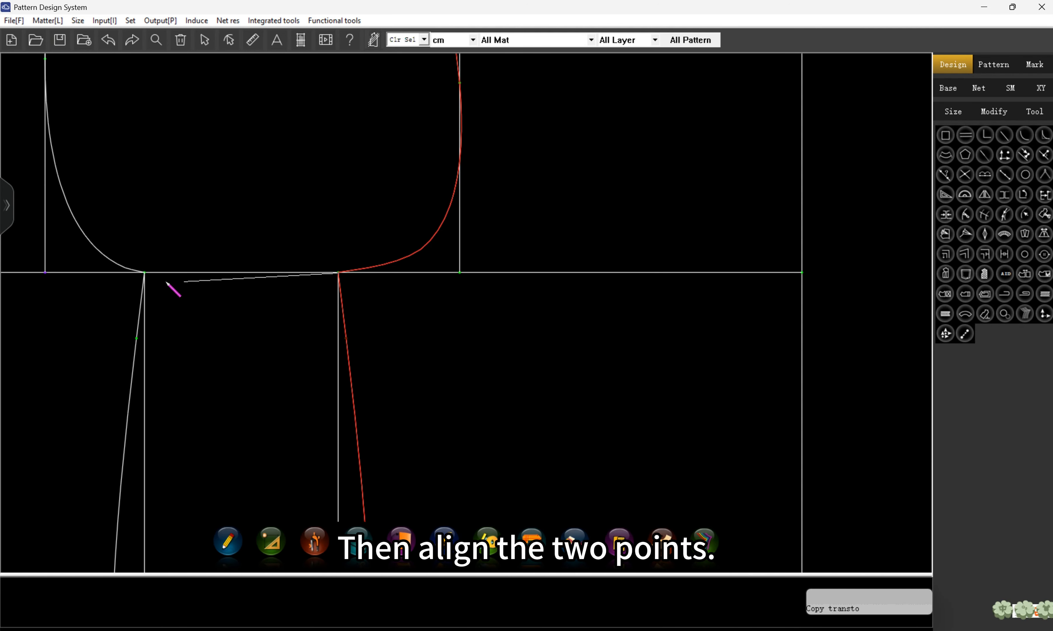
{"action": "left_click", "coordinate": [347, 339]}
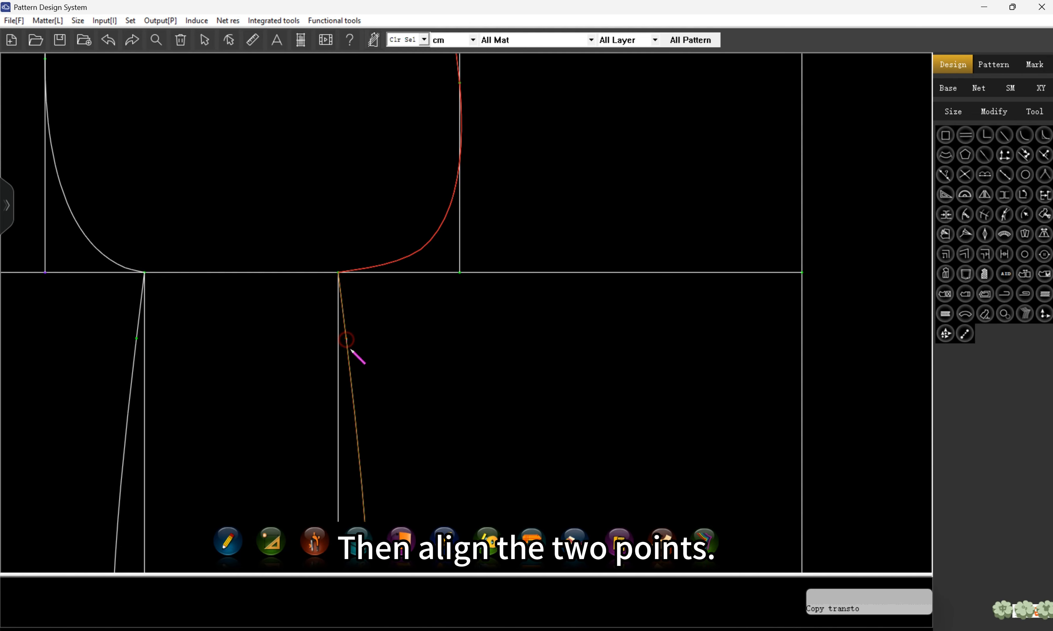
{"action": "left_click", "coordinate": [137, 339]}
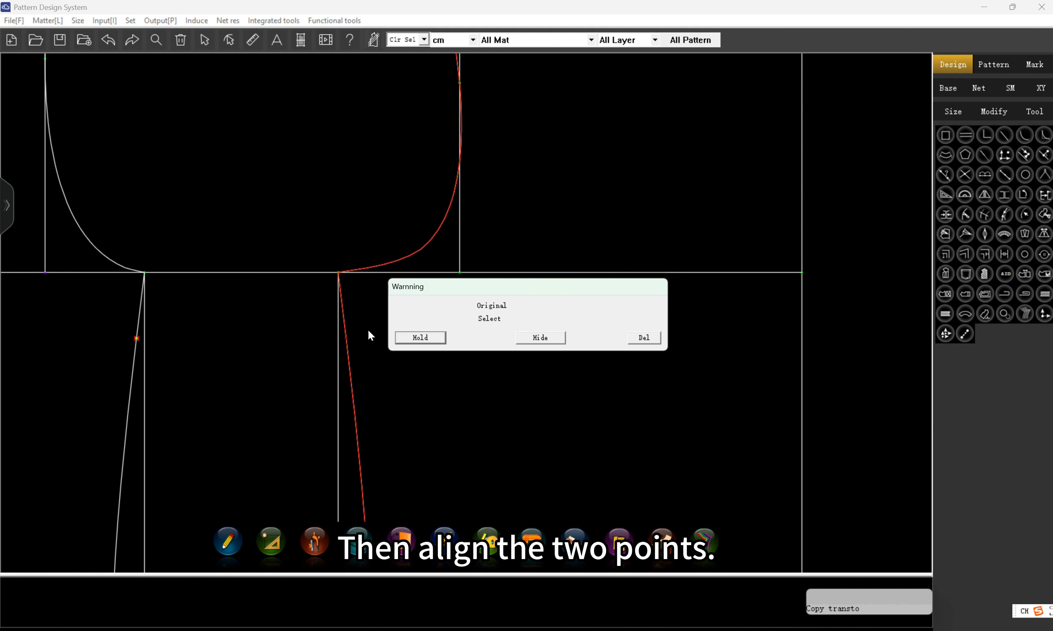
{"action": "left_click", "coordinate": [432, 340]}
{"action": "scroll", "coordinate": [322, 369], "scroll_direction": "down", "scroll_amount": 3}
{"action": "scroll", "coordinate": [239, 290], "scroll_direction": "up", "scroll_amount": 2}
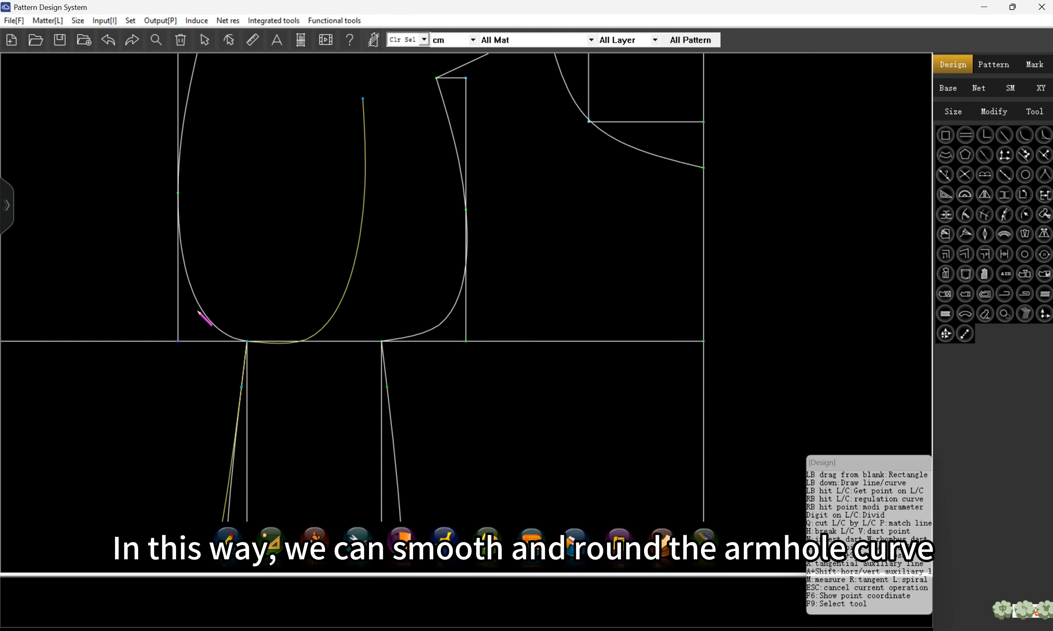
Adjust the lower bend of the copied front armhole curve so it runs smoothly into the back armhole
{"action": "right_click", "coordinate": [330, 328]}
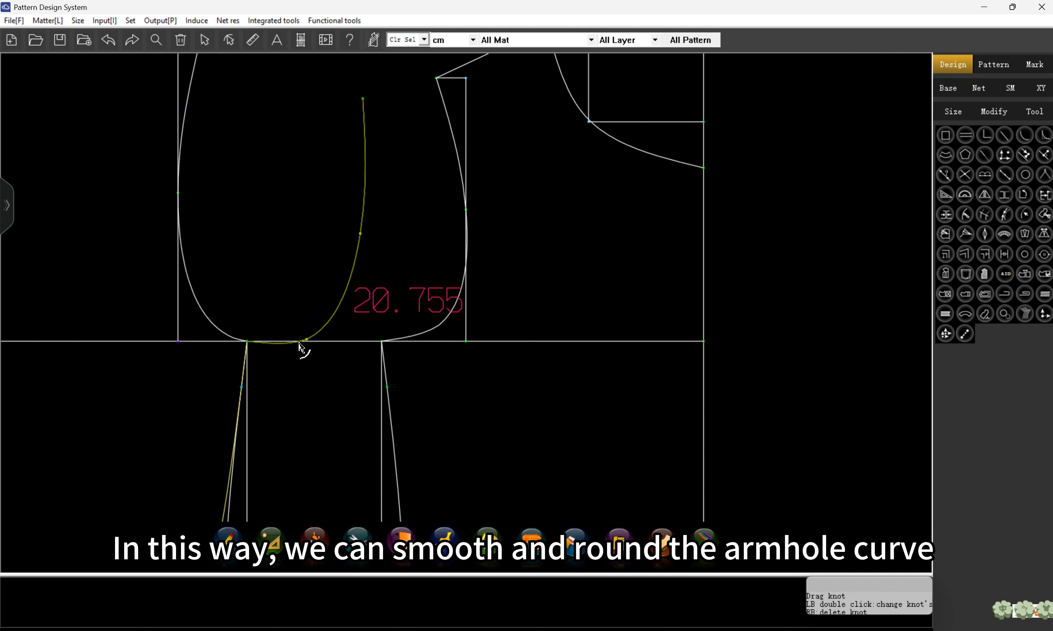
{"action": "left_click_drag", "start_coordinate": [301, 342], "coordinate": [307, 340]}
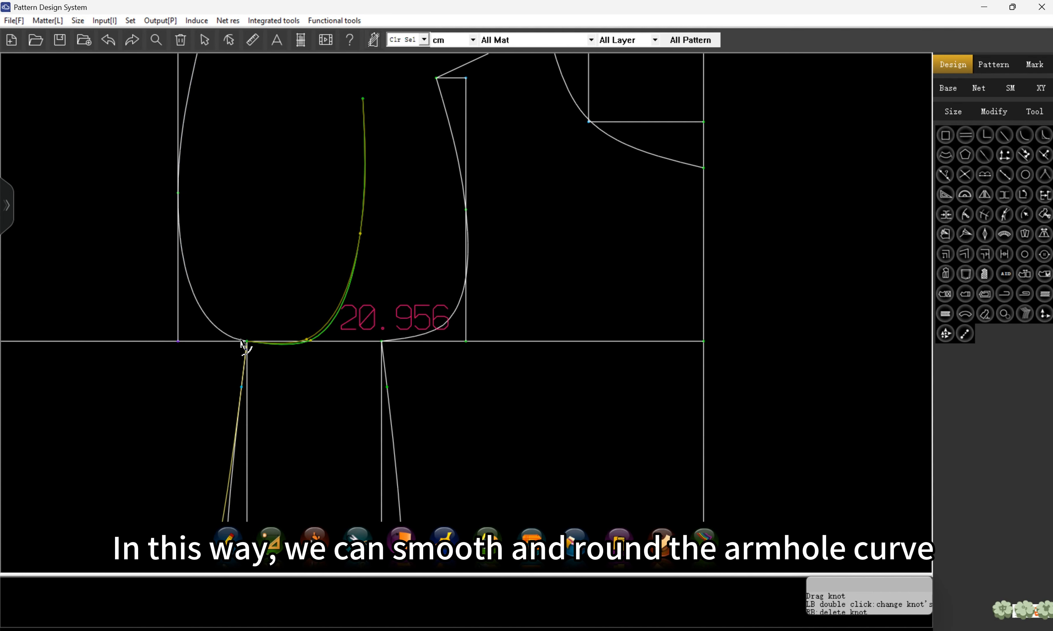
{"action": "left_click", "coordinate": [234, 297]}
{"action": "scroll", "coordinate": [374, 409], "scroll_direction": "down", "scroll_amount": 4}
{"action": "scroll", "coordinate": [215, 250], "scroll_direction": "up", "scroll_amount": 3}
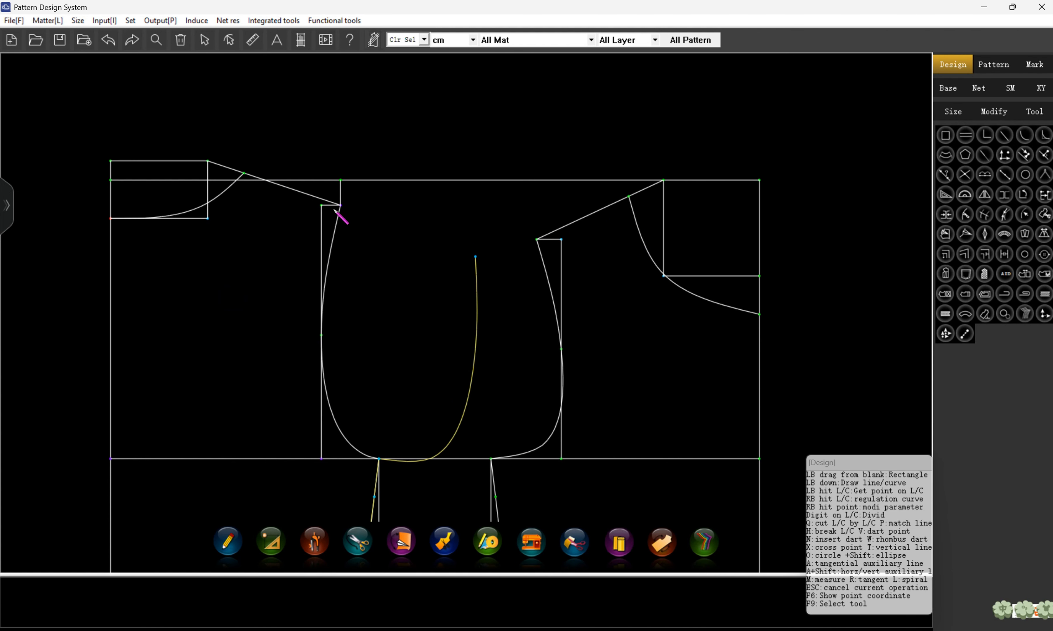
Mirror the front neckline curve across the centre front line with Copy Symm, holding the original
{"action": "scroll", "coordinate": [372, 115], "scroll_direction": "down", "scroll_amount": 3}
{"action": "scroll", "coordinate": [466, 169], "scroll_direction": "up", "scroll_amount": 1}
{"action": "scroll", "coordinate": [513, 184], "scroll_direction": "up", "scroll_amount": 1}
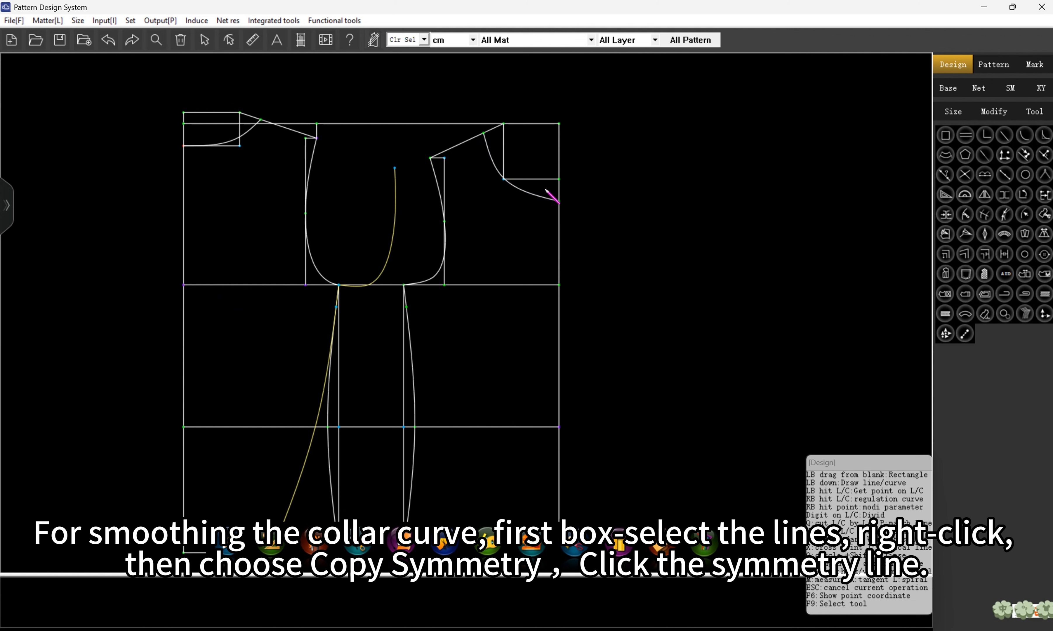
{"action": "left_click_drag", "start_coordinate": [545, 189], "coordinate": [534, 223]}
{"action": "right_click", "coordinate": [528, 223]}
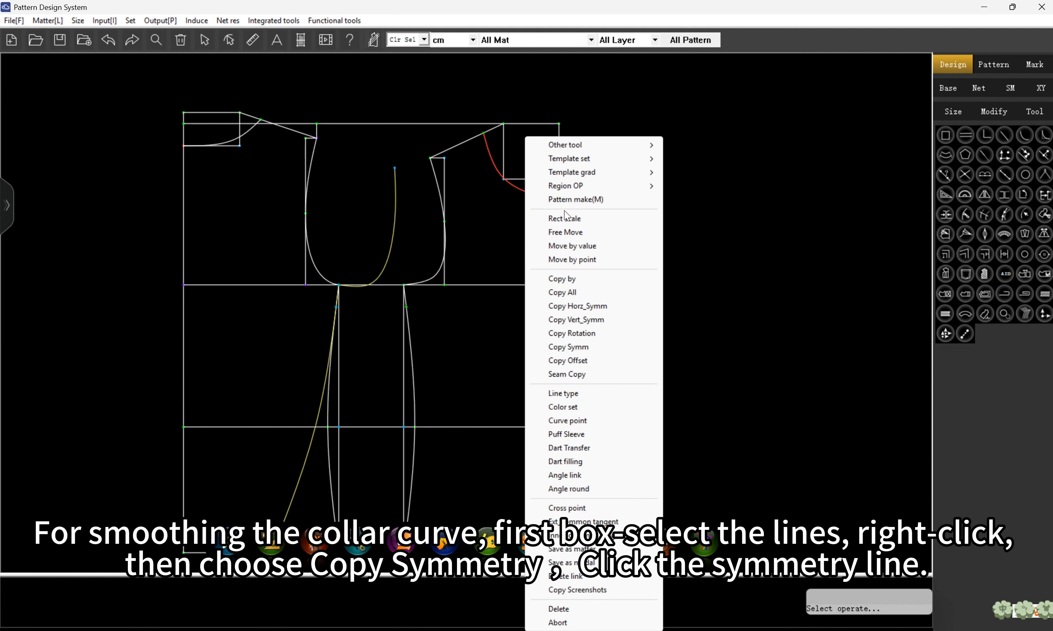
{"action": "left_click", "coordinate": [568, 348]}
{"action": "left_click", "coordinate": [559, 255]}
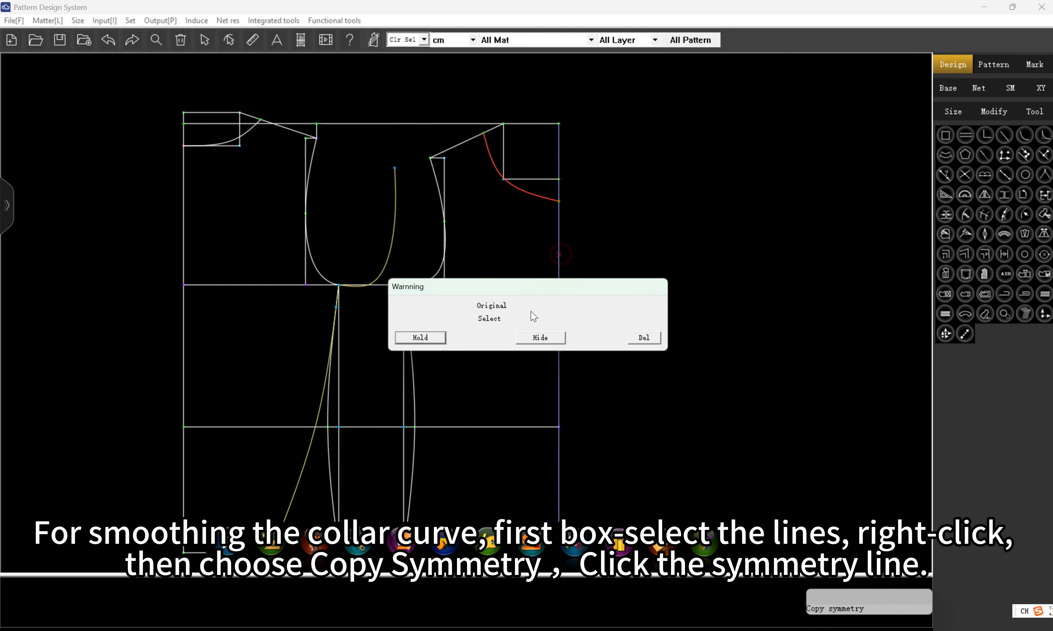
{"action": "left_click", "coordinate": [438, 338]}
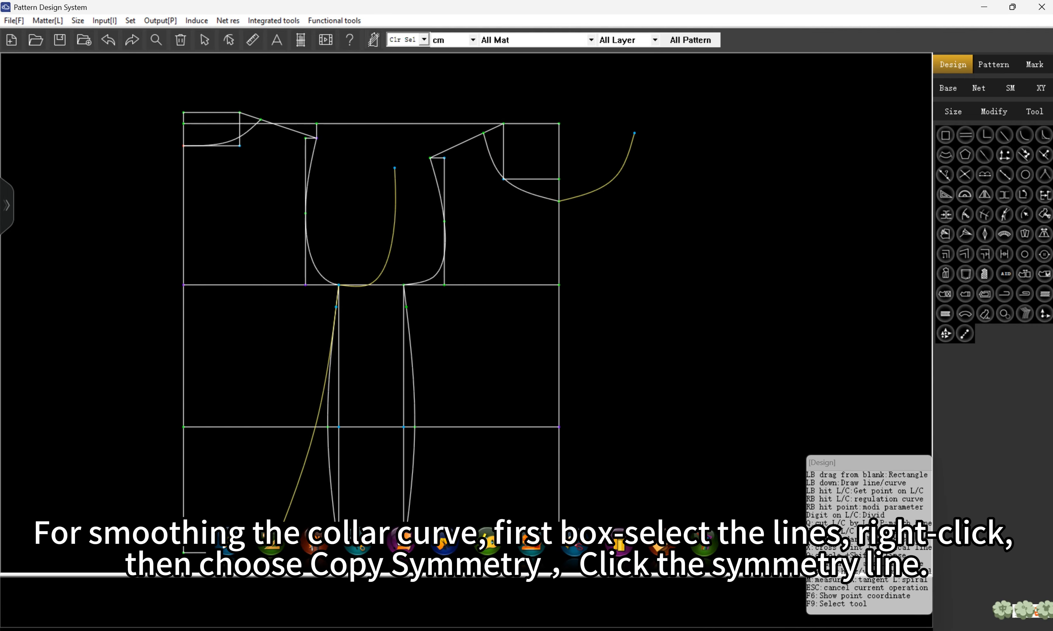
Reshape the front neckline curve near the centre front so it flows smoothly into its mirrored copy
{"action": "scroll", "coordinate": [544, 198], "scroll_direction": "up", "scroll_amount": 2}
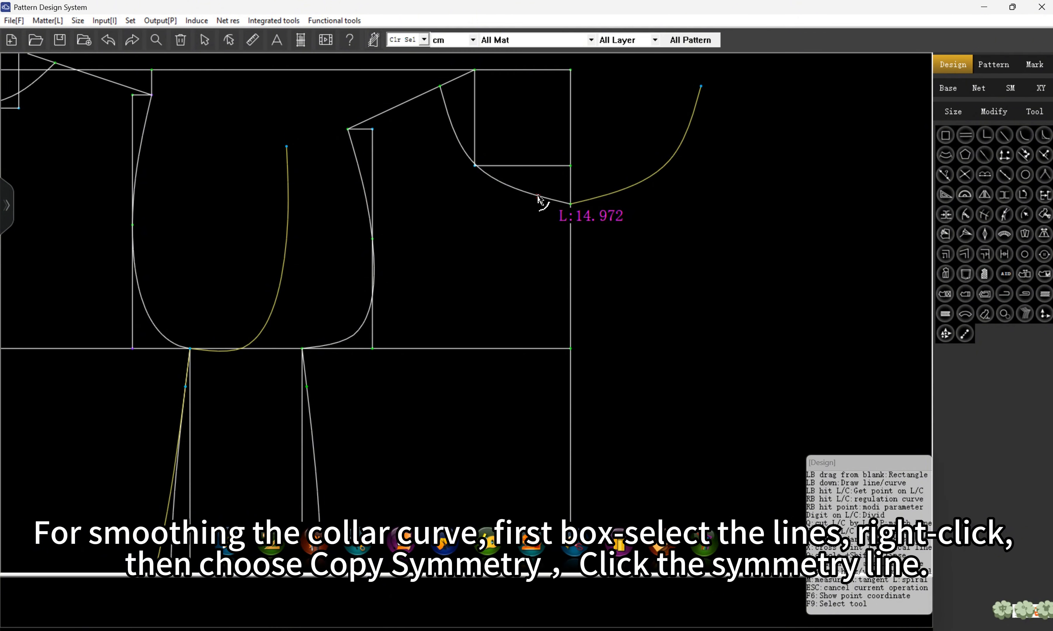
{"action": "right_click", "coordinate": [535, 196]}
{"action": "left_click_drag", "start_coordinate": [545, 198], "coordinate": [540, 203]}
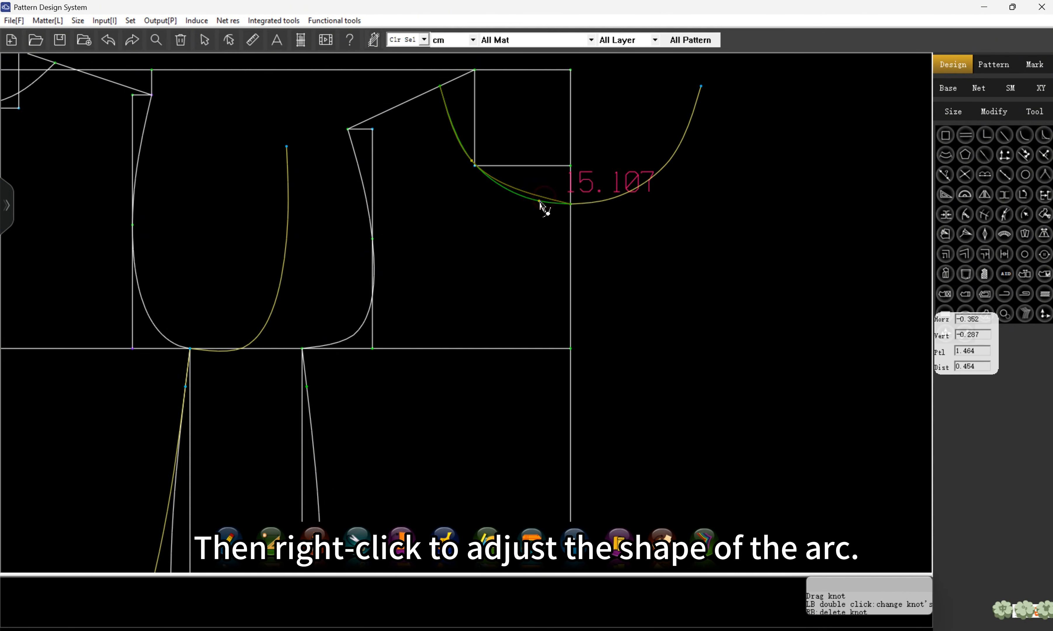
{"action": "left_click", "coordinate": [618, 155]}
{"action": "scroll", "coordinate": [628, 192], "scroll_direction": "down", "scroll_amount": 5}
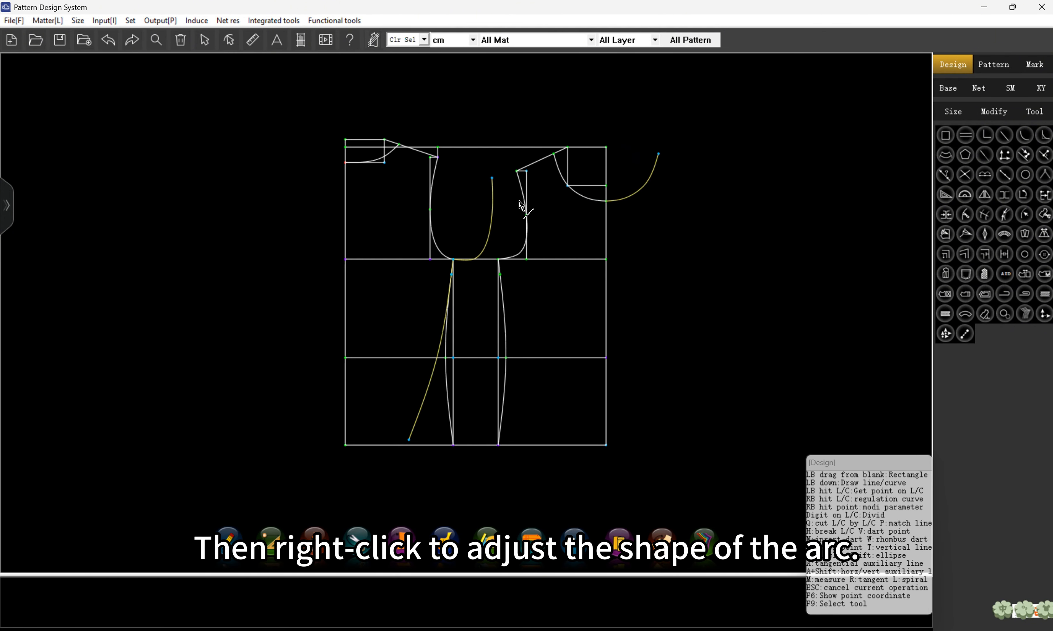
{"action": "scroll", "coordinate": [457, 180], "scroll_direction": "up", "scroll_amount": 3}
{"action": "scroll", "coordinate": [312, 156], "scroll_direction": "up", "scroll_amount": 3}
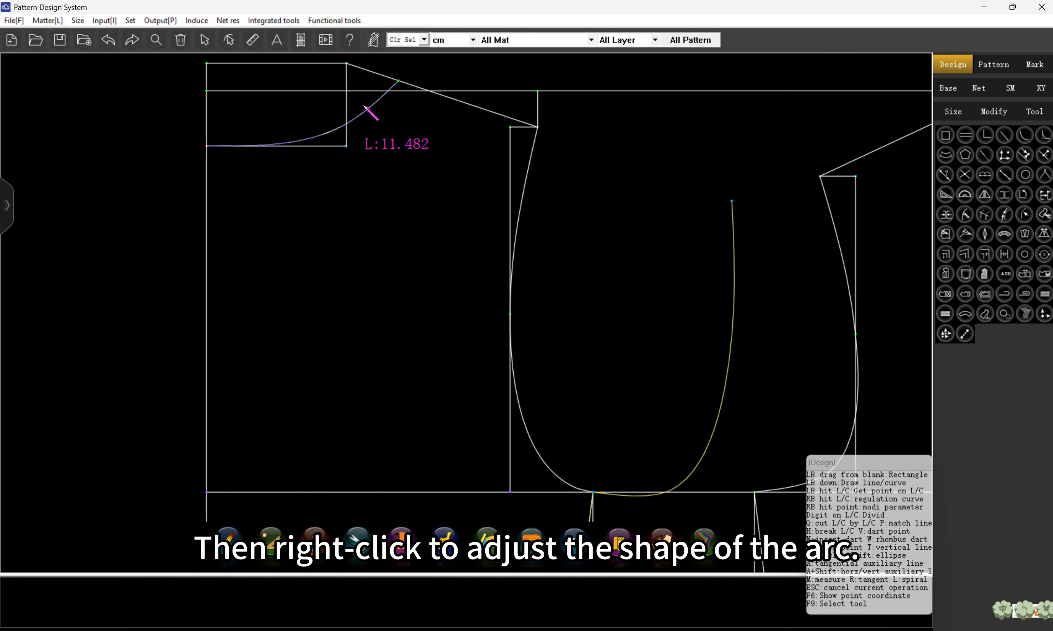
Mirror the back neckline curve across the centre back line with Copy Symm, holding the original
{"action": "left_click_drag", "start_coordinate": [361, 105], "coordinate": [376, 136]}
{"action": "right_click", "coordinate": [376, 135]}
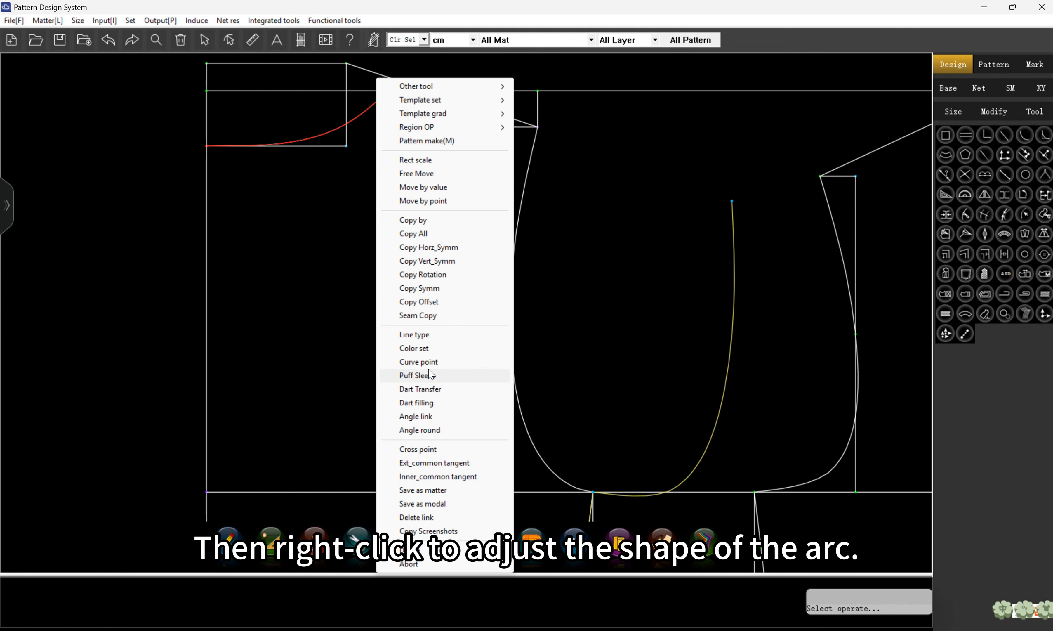
{"action": "left_click", "coordinate": [439, 289]}
{"action": "left_click", "coordinate": [207, 242]}
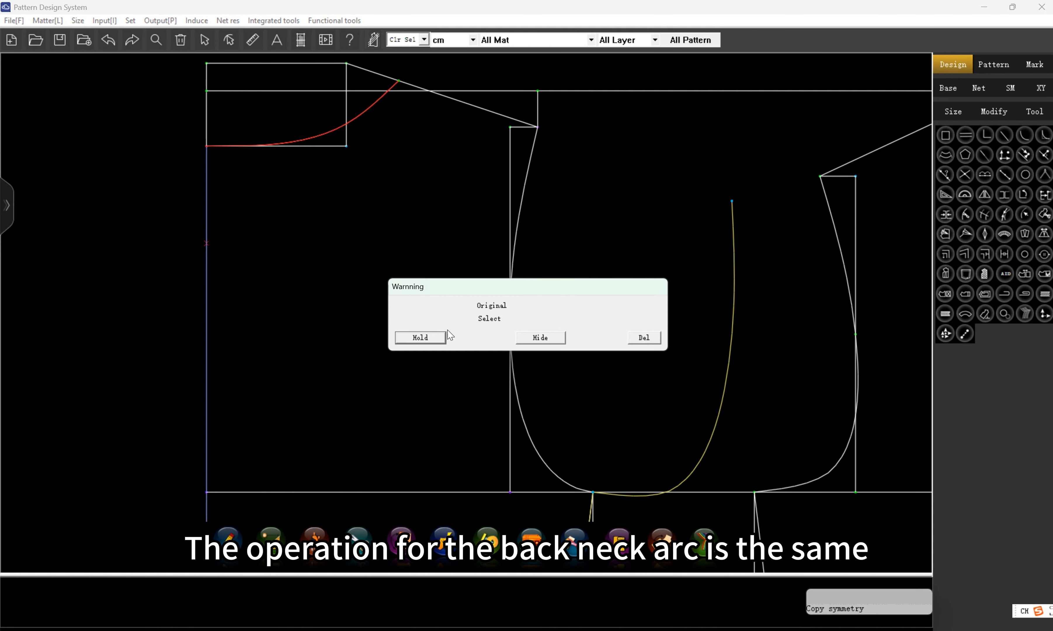
{"action": "left_click", "coordinate": [427, 339]}
{"action": "scroll", "coordinate": [209, 244], "scroll_direction": "down", "scroll_amount": 3}
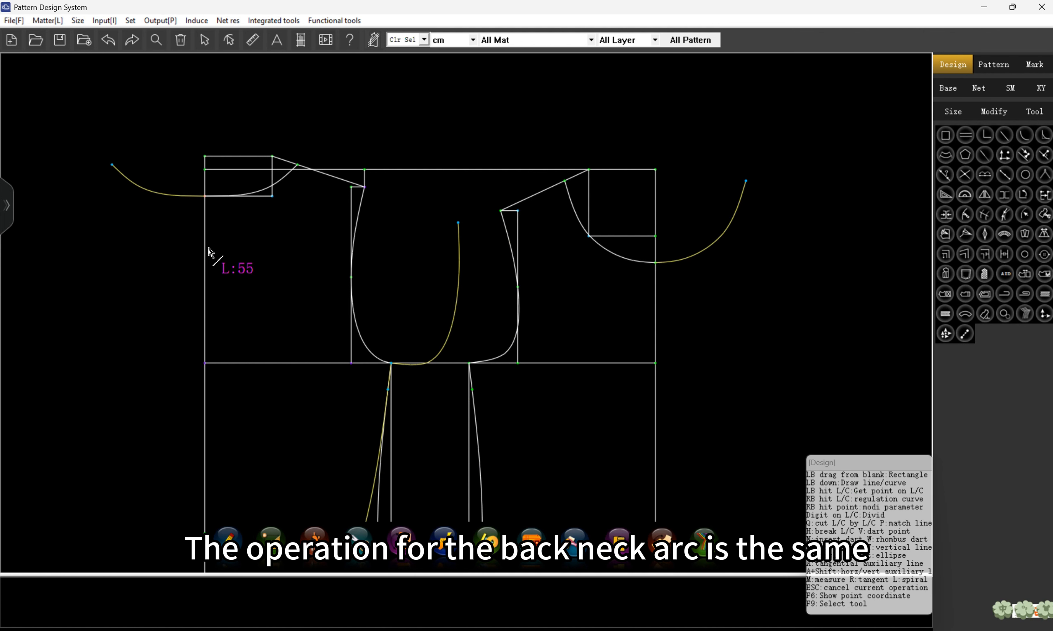
{"action": "scroll", "coordinate": [299, 102], "scroll_direction": "down", "scroll_amount": 3}
Seam-copy the front neckline and shoulder line onto the back shoulder, matching the neck points and the outer shoulder points
{"action": "scroll", "coordinate": [359, 137], "scroll_direction": "up", "scroll_amount": 3}
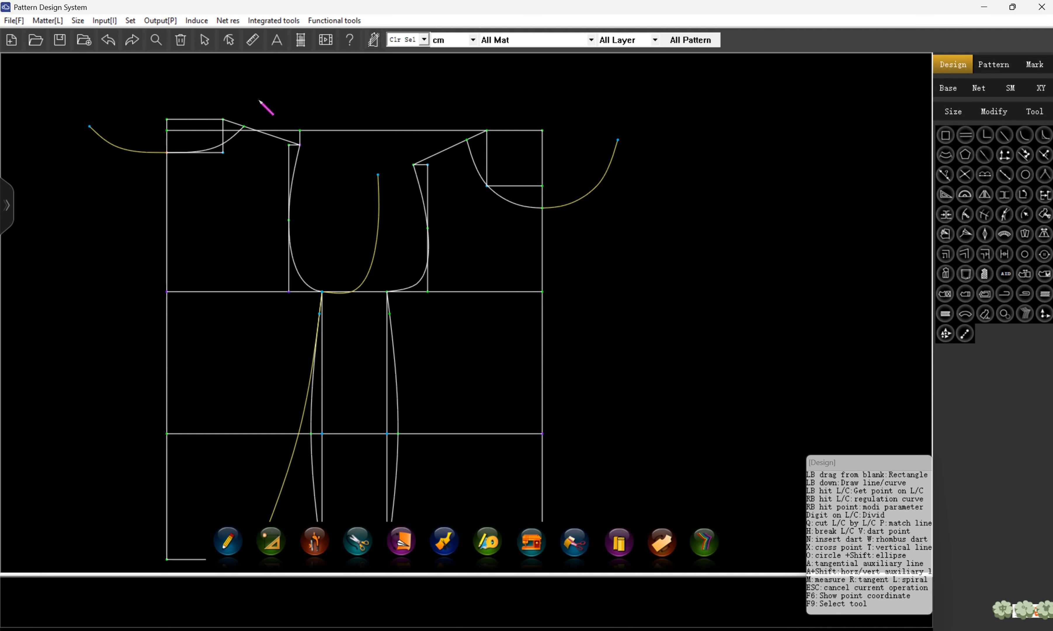
{"action": "scroll", "coordinate": [259, 101], "scroll_direction": "up", "scroll_amount": 2}
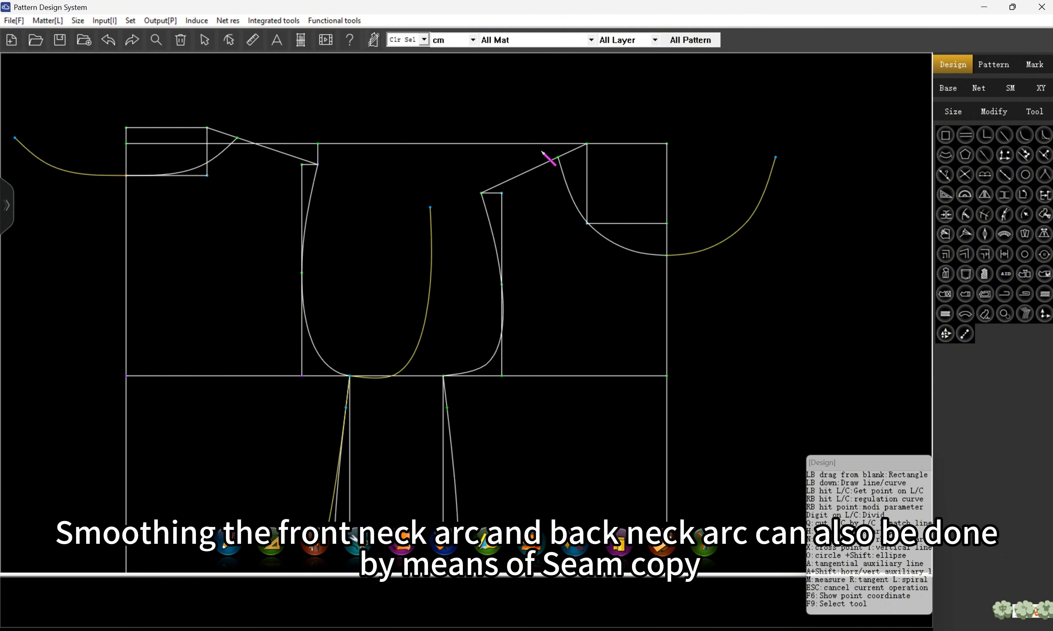
{"action": "mouse_move", "coordinate": [541, 151]}
{"action": "left_mouse_down"}
{"action": "mouse_move", "coordinate": [569, 179]}
{"action": "mouse_move", "coordinate": [557, 193]}
{"action": "left_mouse_up"}
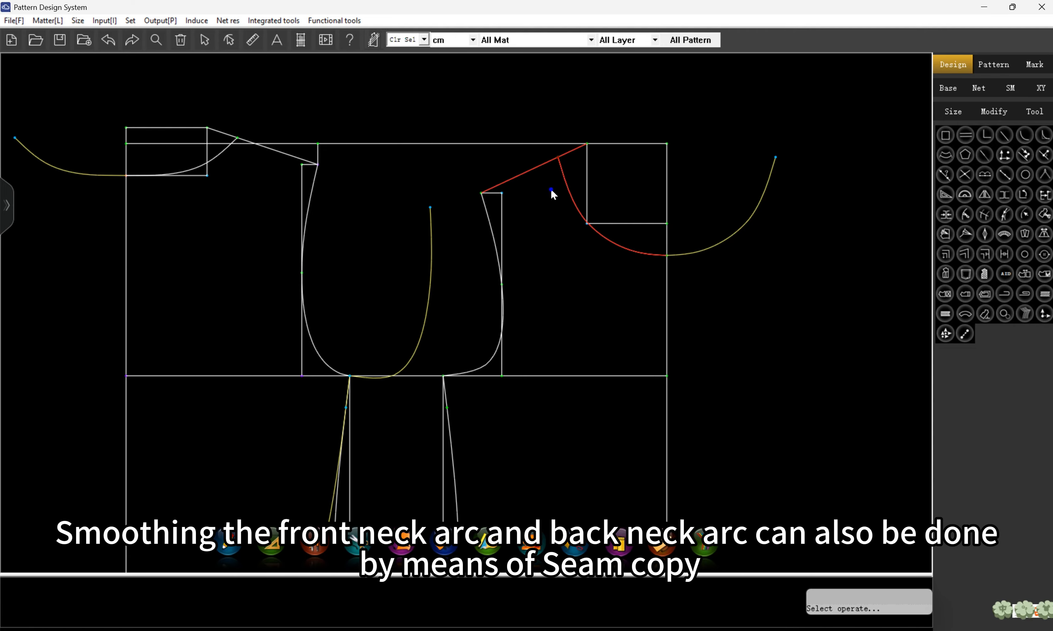
{"action": "right_click", "coordinate": [548, 192]}
{"action": "left_click", "coordinate": [586, 369]}
{"action": "left_click", "coordinate": [559, 160]}
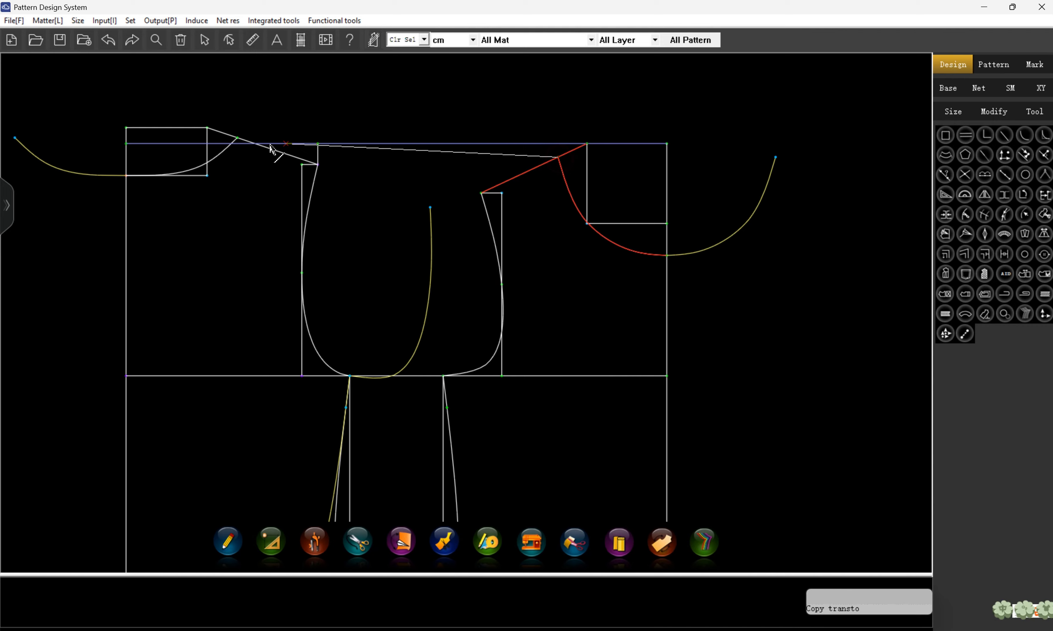
{"action": "left_click", "coordinate": [238, 137]}
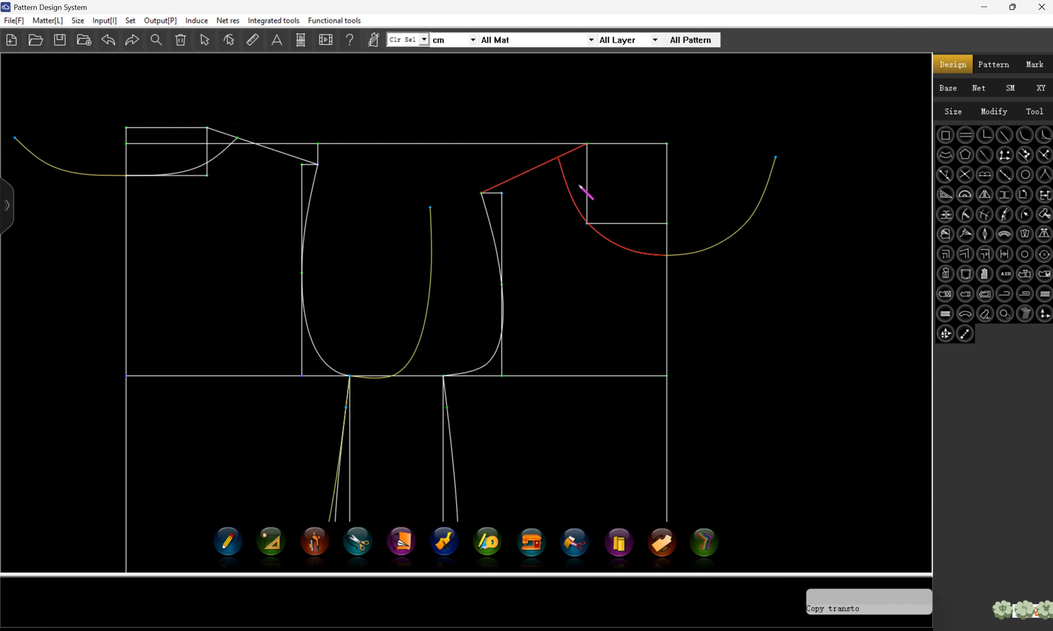
{"action": "left_click", "coordinate": [481, 193]}
{"action": "left_click", "coordinate": [318, 165]}
{"action": "left_click", "coordinate": [420, 338]}
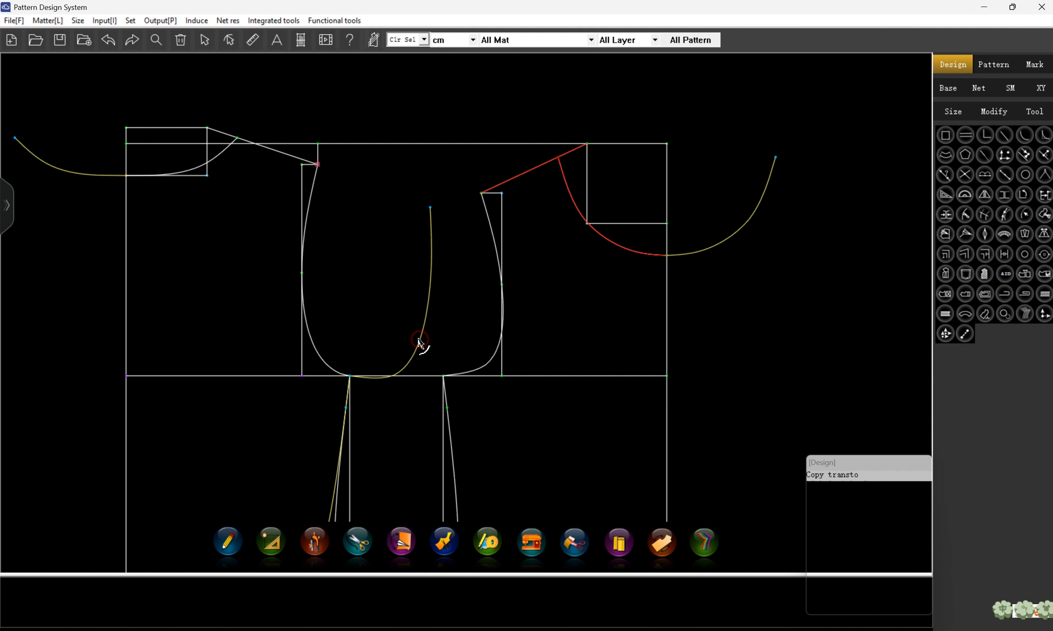
Reshape the copied front neckline curve near the shoulder so it joins the back neckline smoothly
{"action": "scroll", "coordinate": [256, 81], "scroll_direction": "up", "scroll_amount": 3}
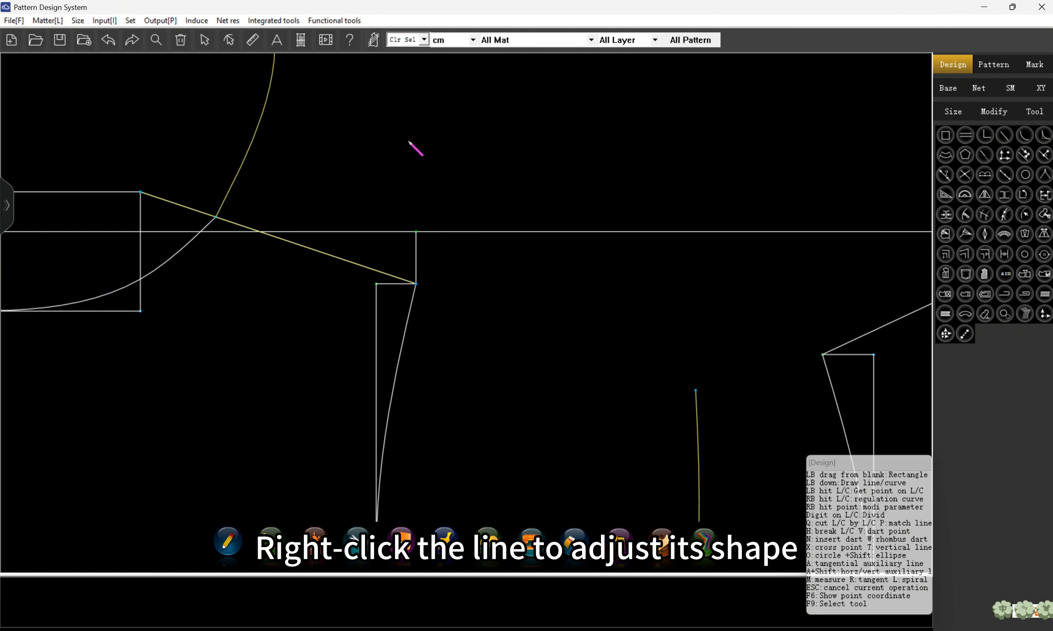
{"action": "right_click", "coordinate": [242, 169]}
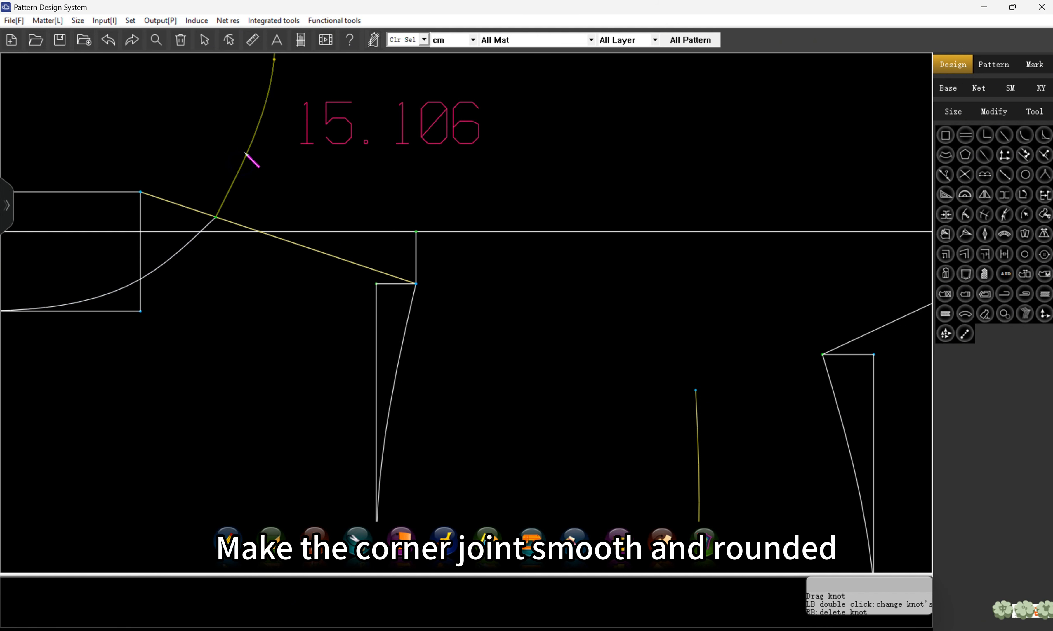
{"action": "scroll", "coordinate": [232, 160], "scroll_direction": "down", "scroll_amount": 2}
{"action": "scroll", "coordinate": [244, 126], "scroll_direction": "up", "scroll_amount": 1}
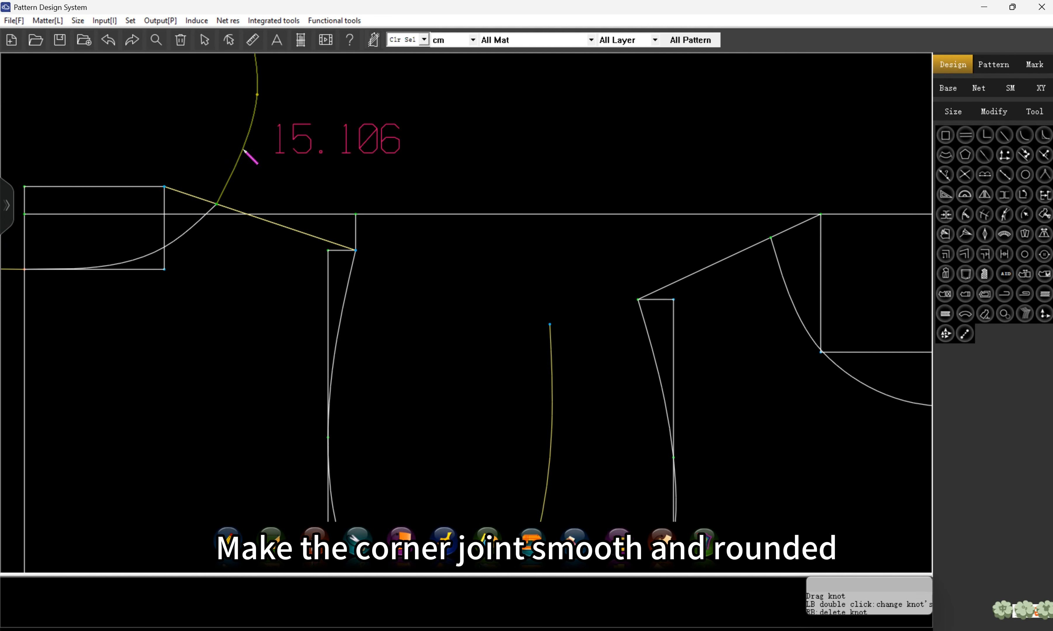
{"action": "left_click_drag", "start_coordinate": [244, 150], "coordinate": [231, 186]}
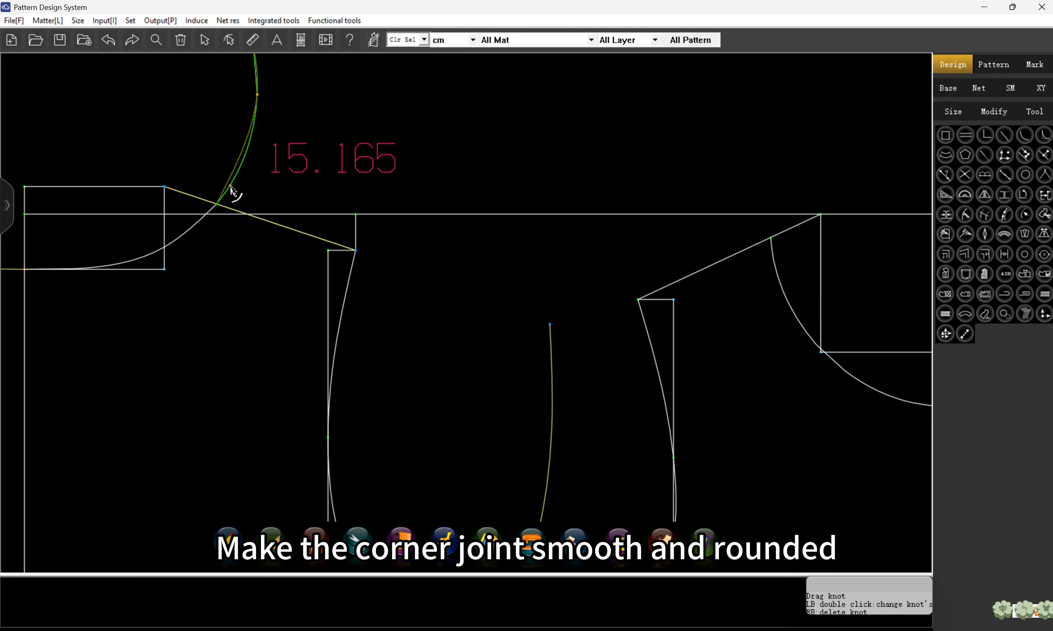
{"action": "right_click", "coordinate": [223, 258]}
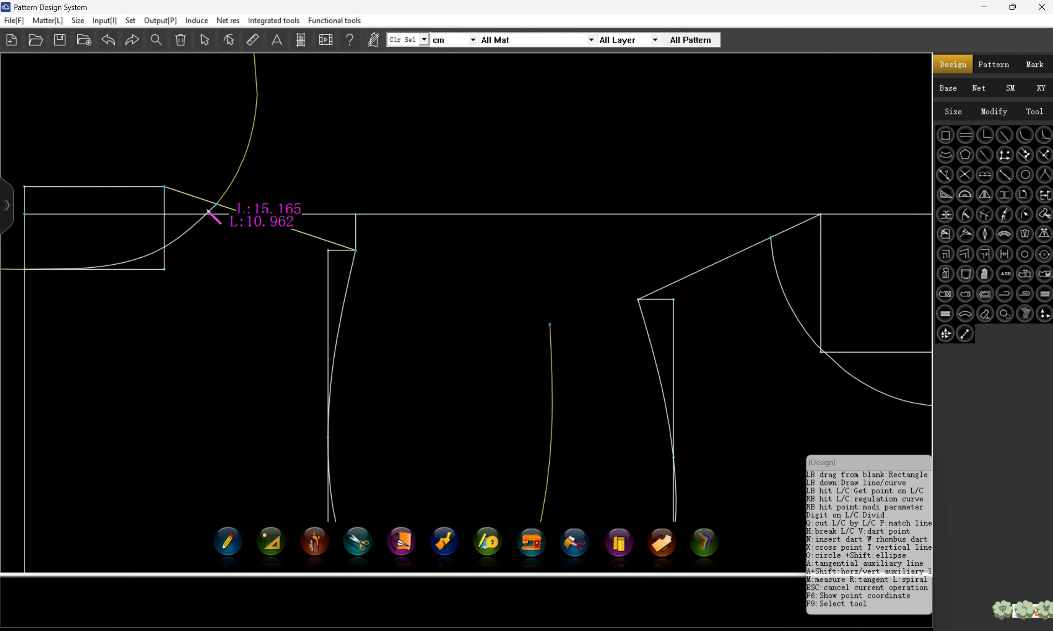
Delete the redundant copied side seam curve lying across the back panel
{"action": "scroll", "coordinate": [212, 155], "scroll_direction": "down", "scroll_amount": 2}
{"action": "scroll", "coordinate": [212, 154], "scroll_direction": "down", "scroll_amount": 1}
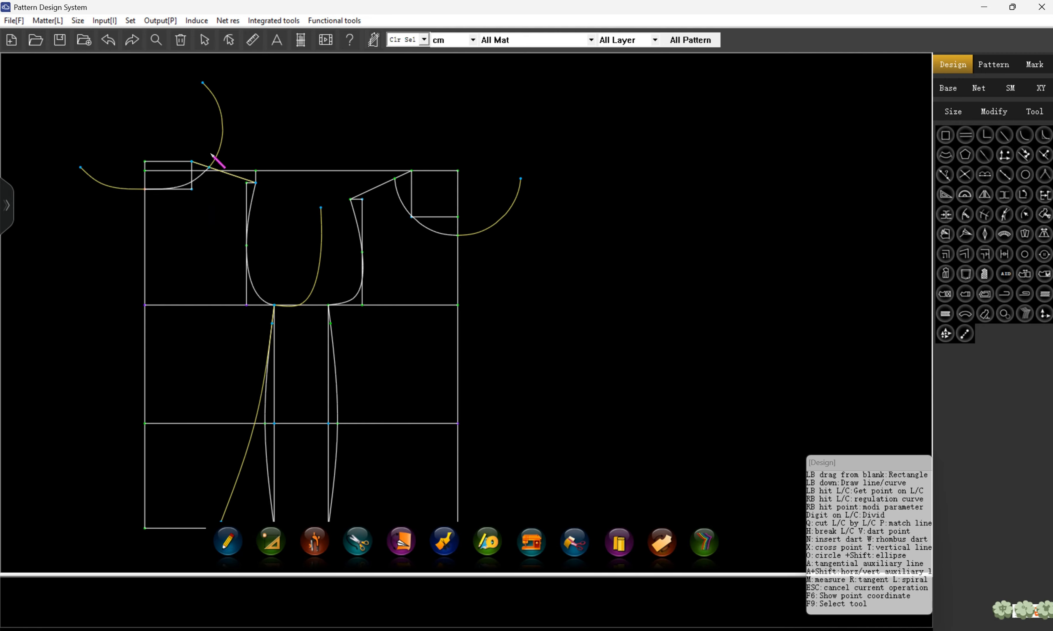
{"action": "scroll", "coordinate": [478, 105], "scroll_direction": "down", "scroll_amount": 1}
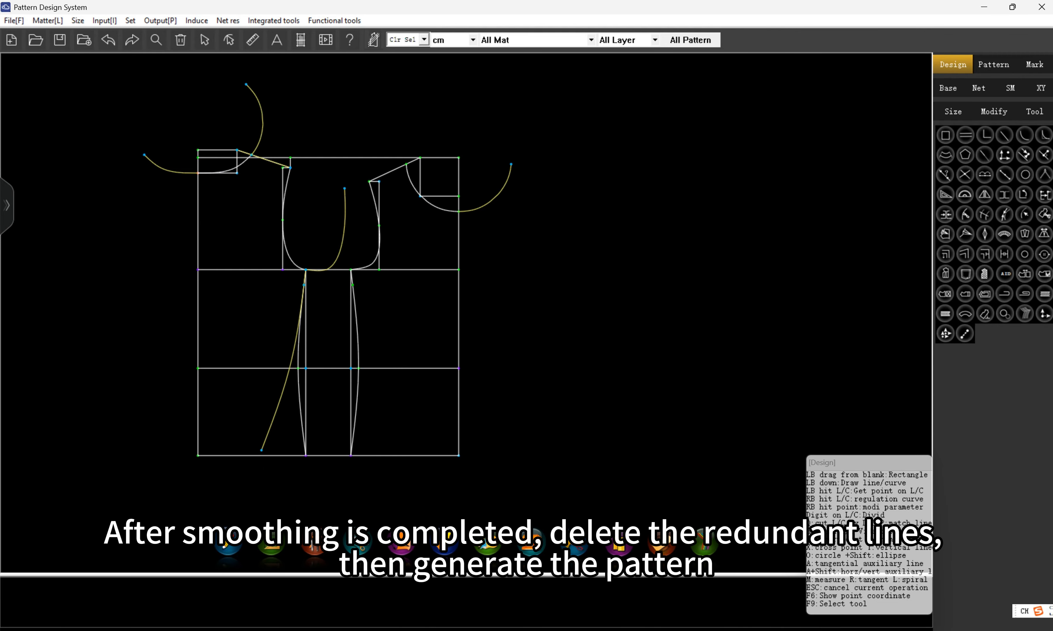
{"action": "scroll", "coordinate": [258, 374], "scroll_direction": "up", "scroll_amount": 1}
{"action": "left_click_drag", "start_coordinate": [258, 374], "coordinate": [265, 473]}
{"action": "key", "text": "Delete"}
{"action": "key", "text": "Delete"}
{"action": "scroll", "coordinate": [221, 367], "scroll_direction": "down", "scroll_amount": 1}
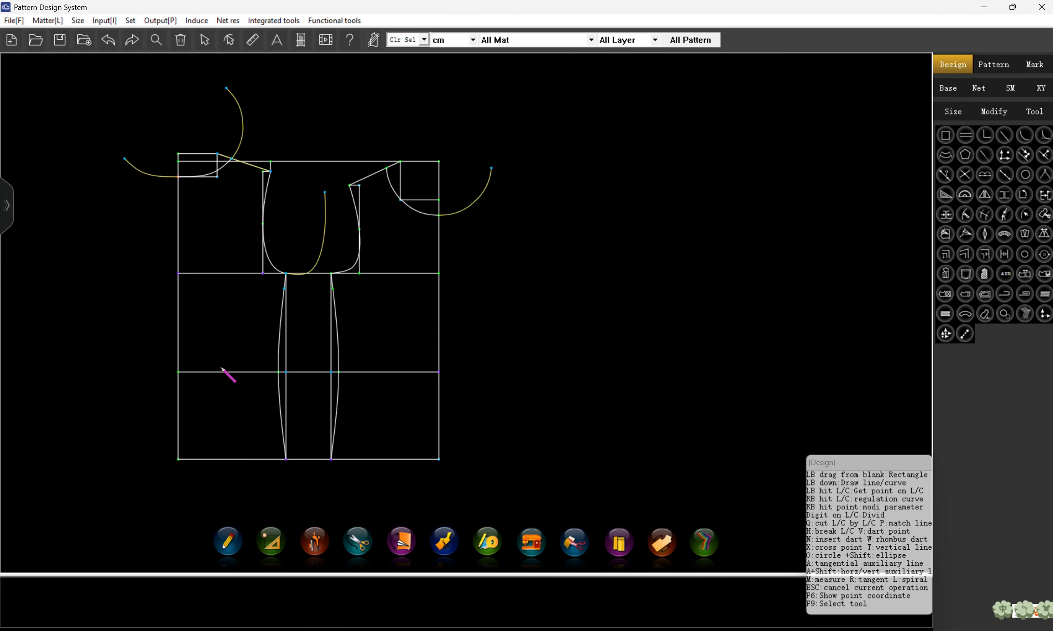
Generate a pattern piece from the back panel's centre back, neckline, shoulder, armhole, side seam and hem lines, without adding inner lines
{"action": "left_click_drag", "start_coordinate": [147, 221], "coordinate": [220, 203]}
{"action": "left_click", "coordinate": [221, 170]}
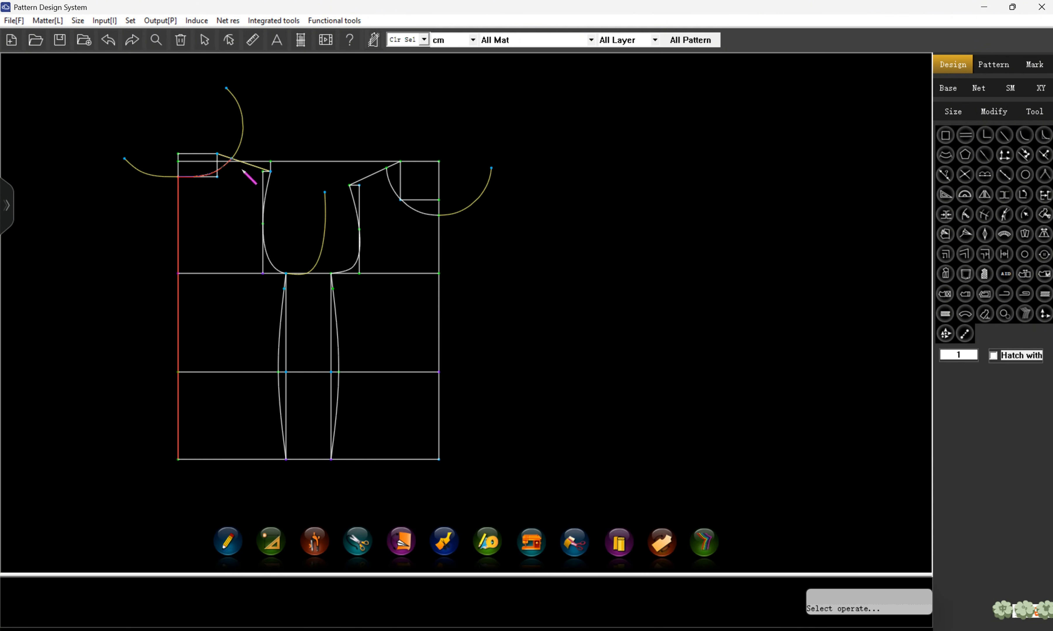
{"action": "left_click", "coordinate": [267, 184]}
{"action": "left_click", "coordinate": [283, 282]}
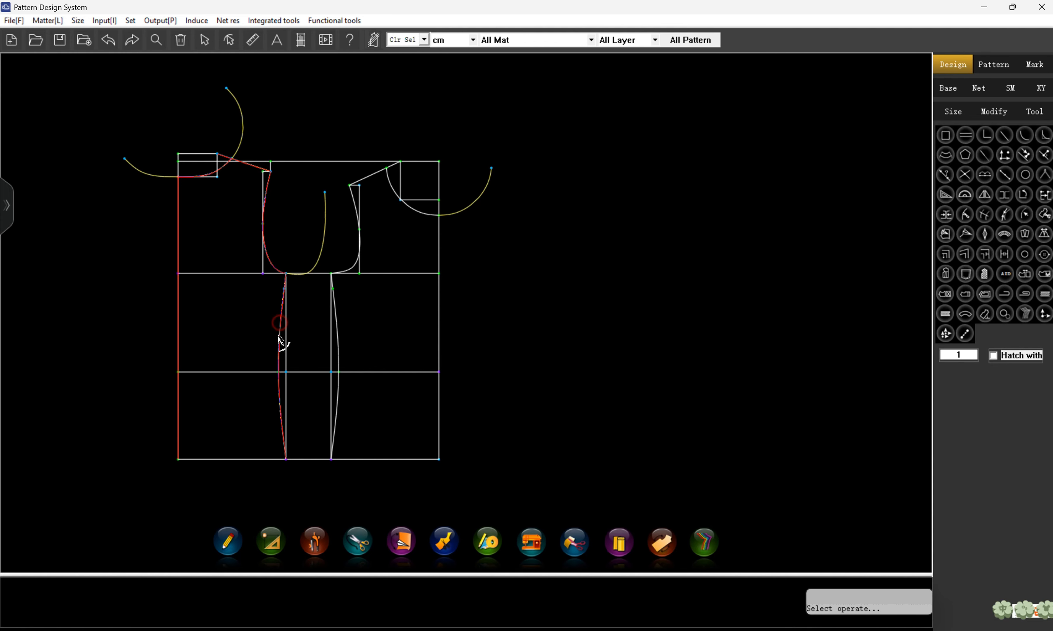
{"action": "left_click", "coordinate": [249, 460]}
{"action": "right_click", "coordinate": [250, 459]}
{"action": "left_click", "coordinate": [274, 201]}
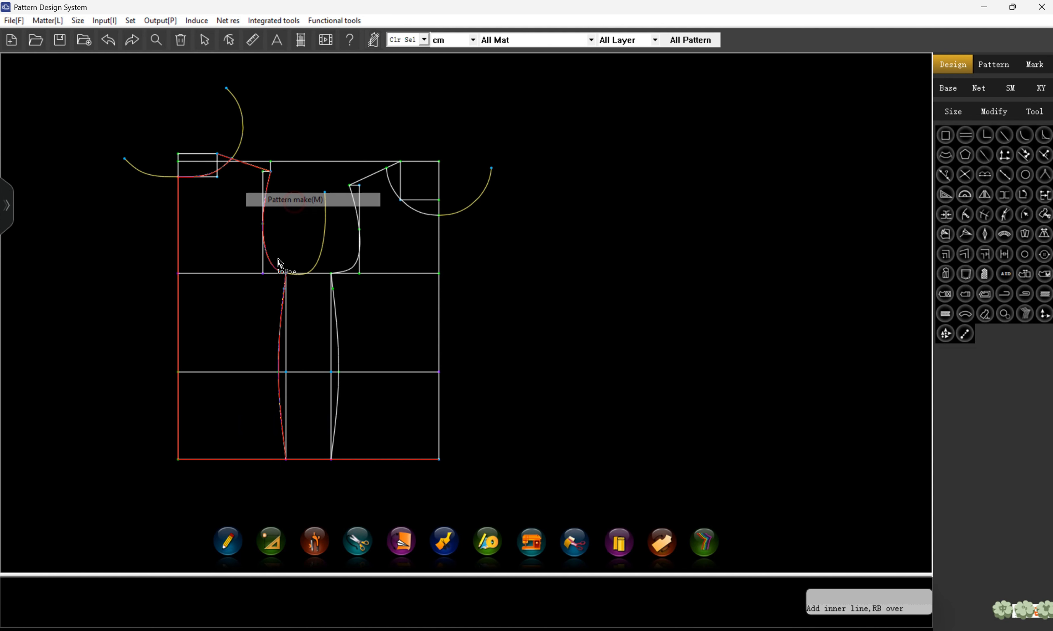
{"action": "right_click", "coordinate": [218, 266]}
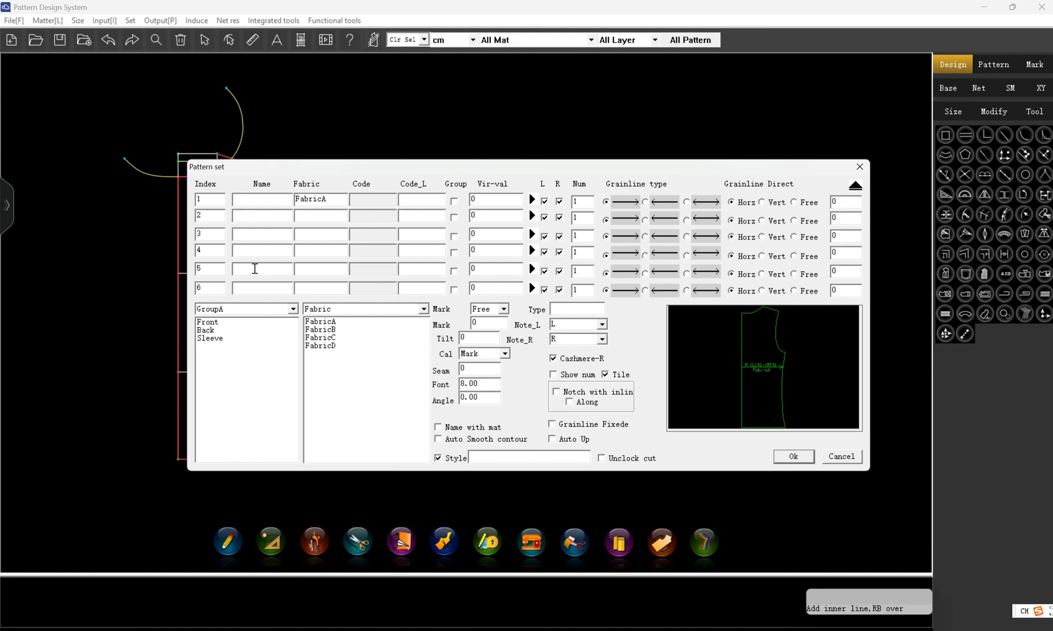
Name the piece Back, exclude its R copy, set the grainline to Vert and enter the style name shirt
{"action": "left_click", "coordinate": [215, 330]}
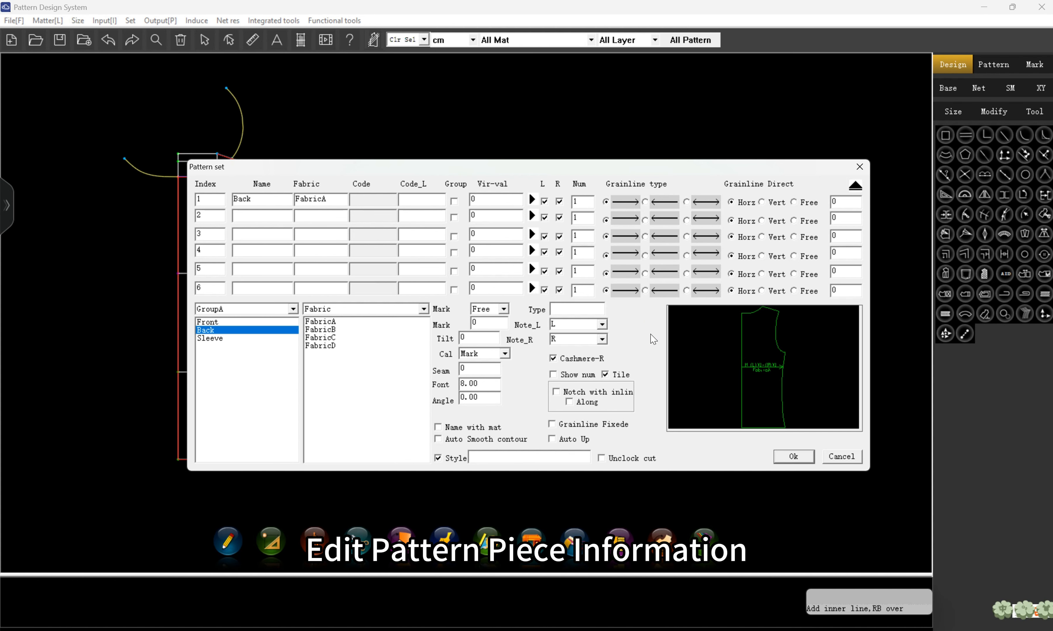
{"action": "left_click", "coordinate": [559, 201]}
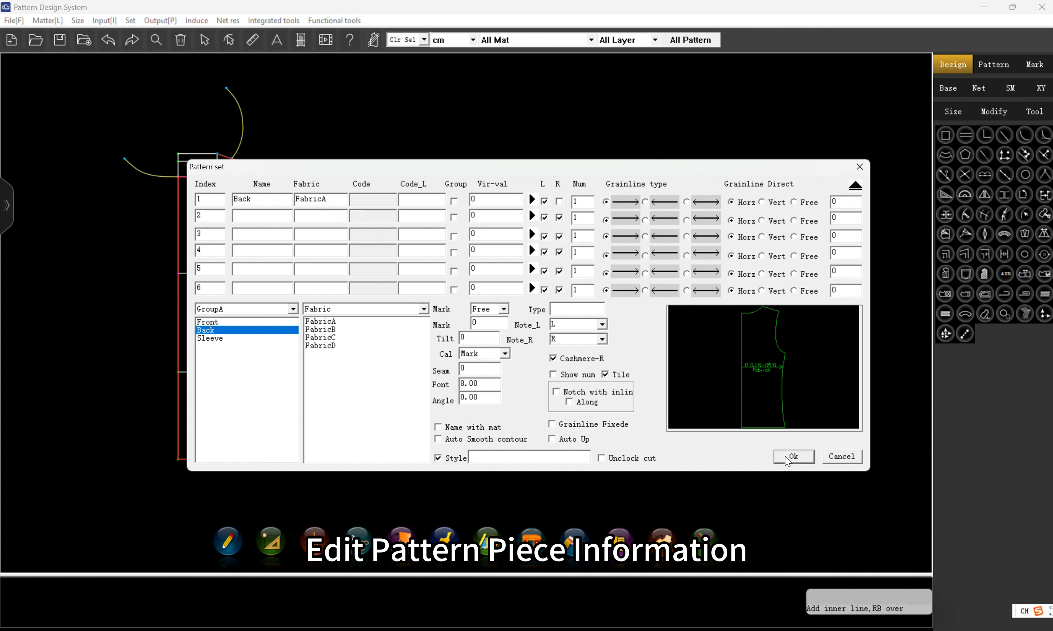
{"action": "left_click", "coordinate": [762, 203]}
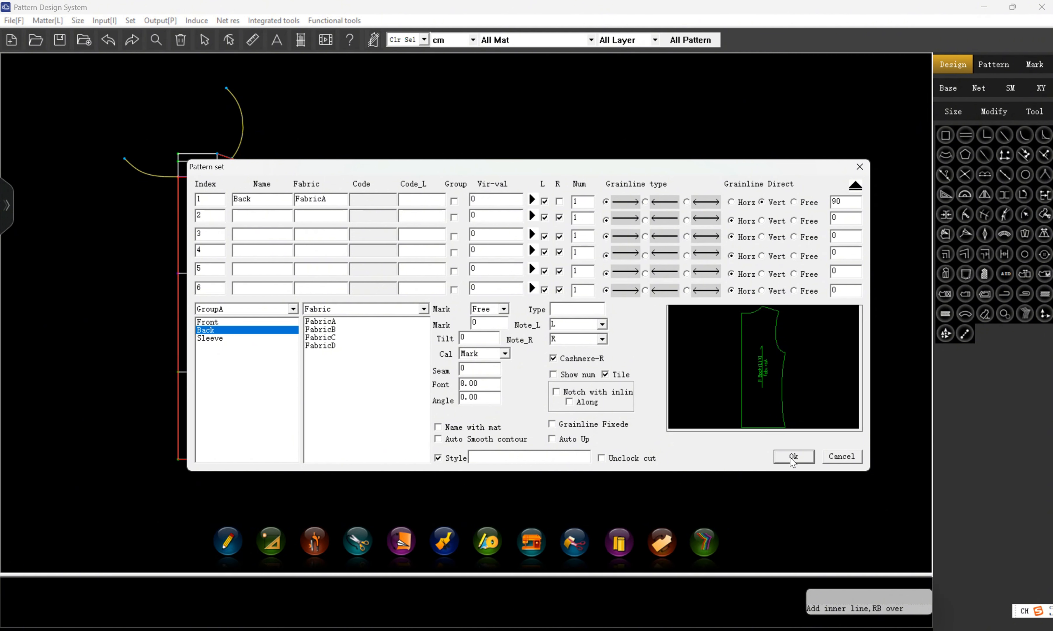
{"action": "left_click", "coordinate": [558, 457]}
{"action": "type", "text": "shir"}
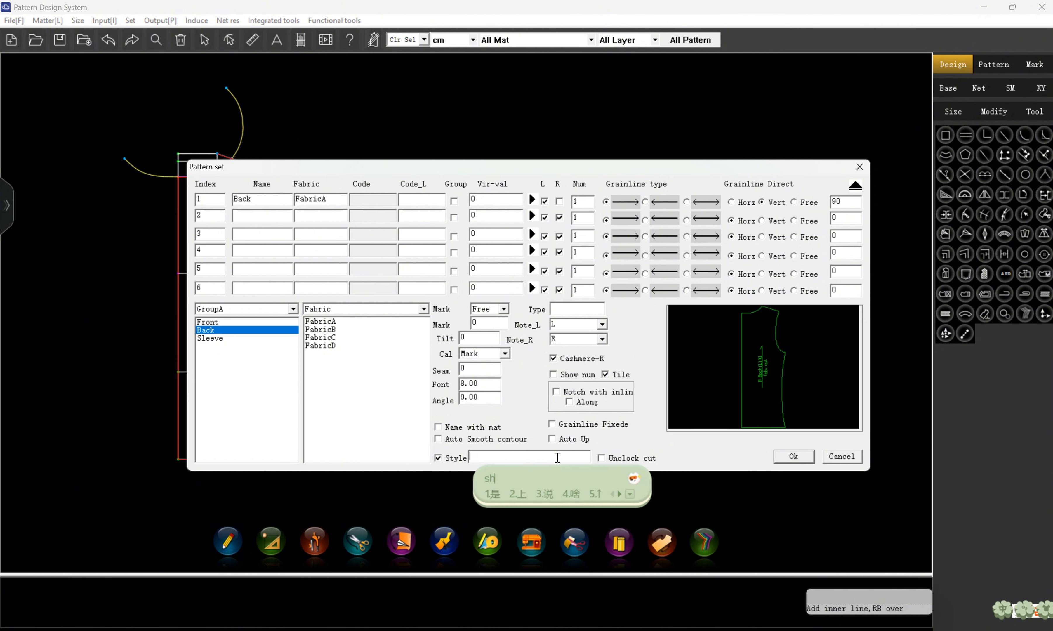
{"action": "type", "text": "2"}
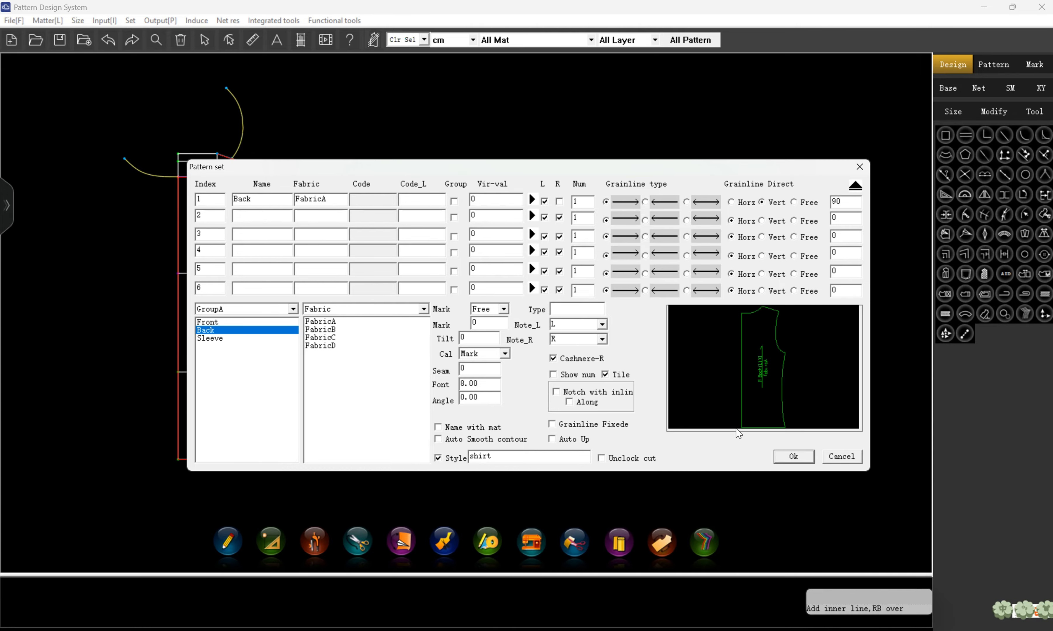
{"action": "left_click", "coordinate": [790, 456]}
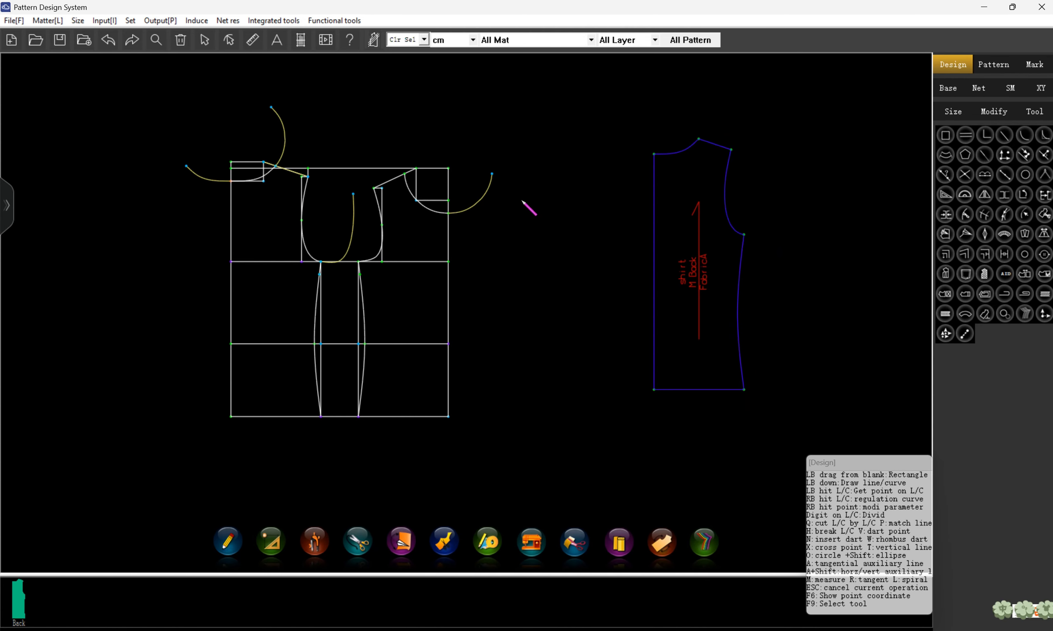
In pattern mode, unfold the back piece across its centre back line with the Reff option, accepting the folio settings
{"action": "left_click", "coordinate": [993, 64]}
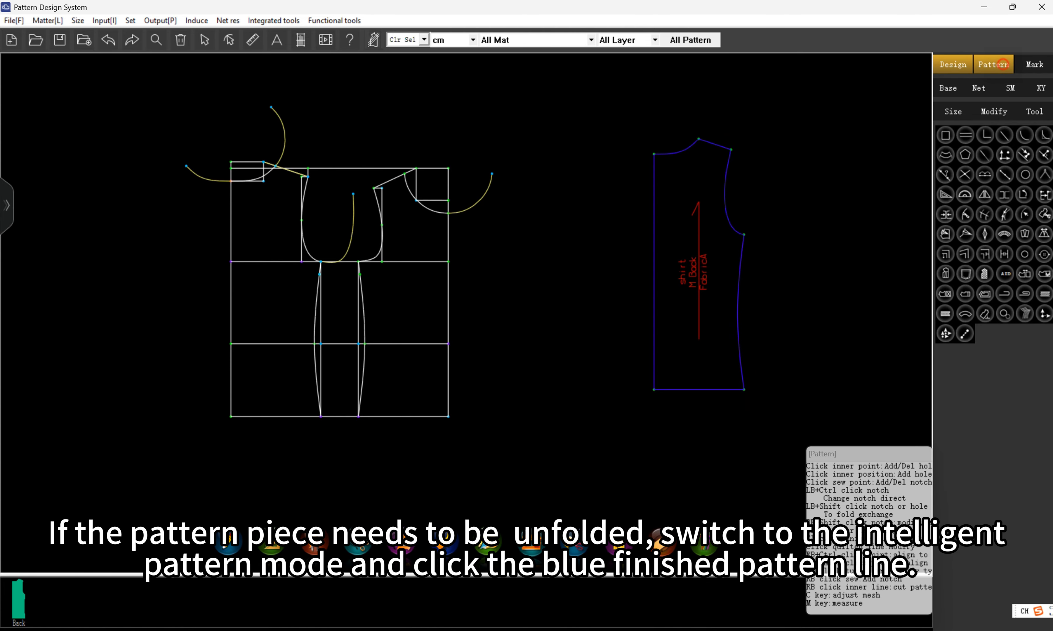
{"action": "left_click", "coordinate": [657, 183]}
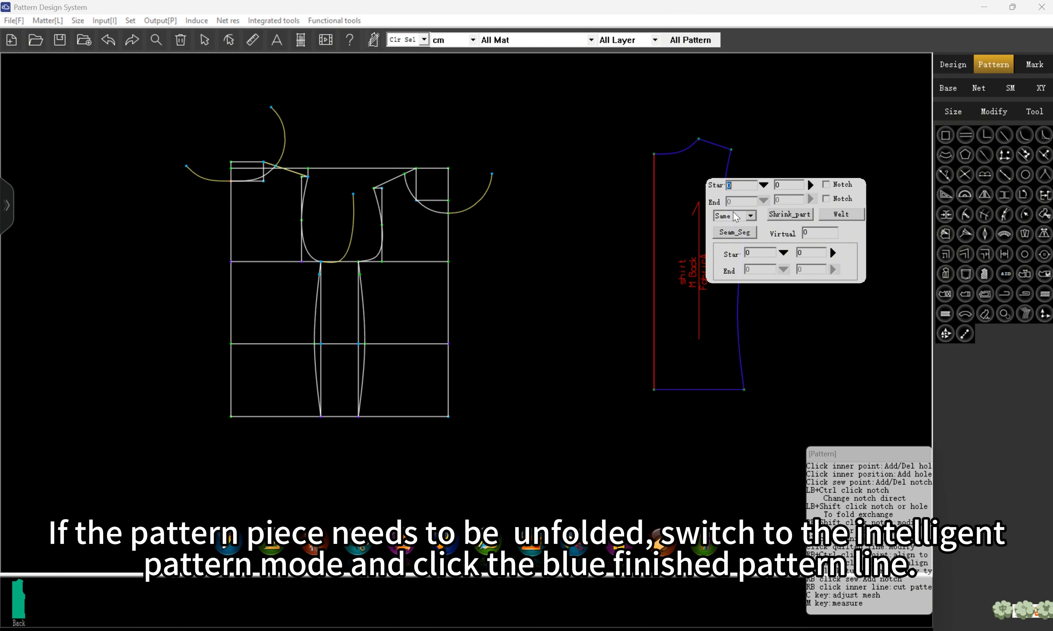
{"action": "left_click", "coordinate": [751, 216]}
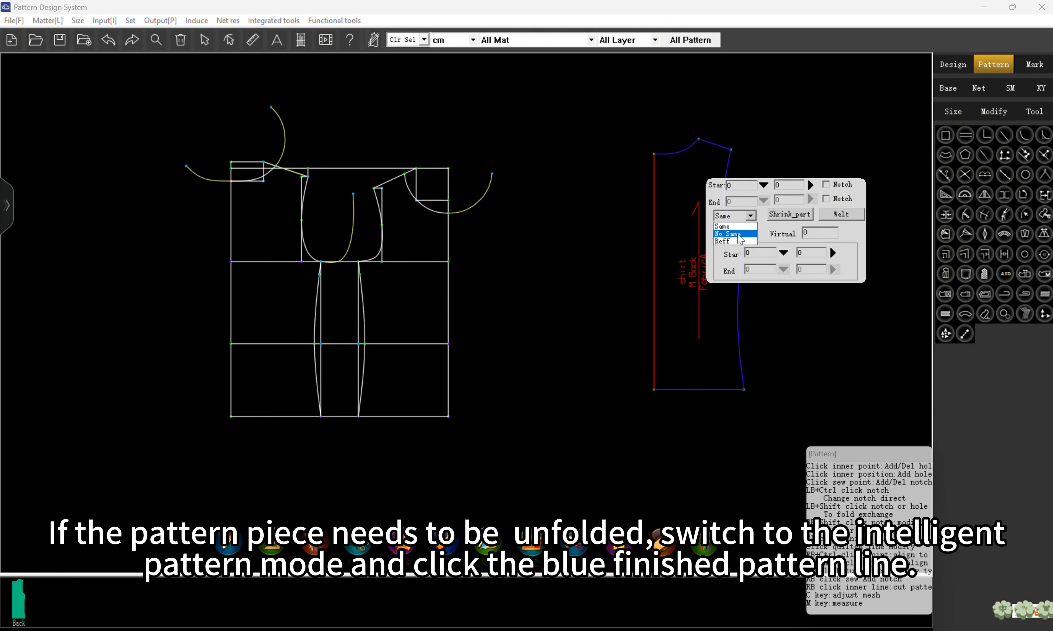
{"action": "left_click", "coordinate": [739, 238]}
{"action": "left_click", "coordinate": [752, 215]}
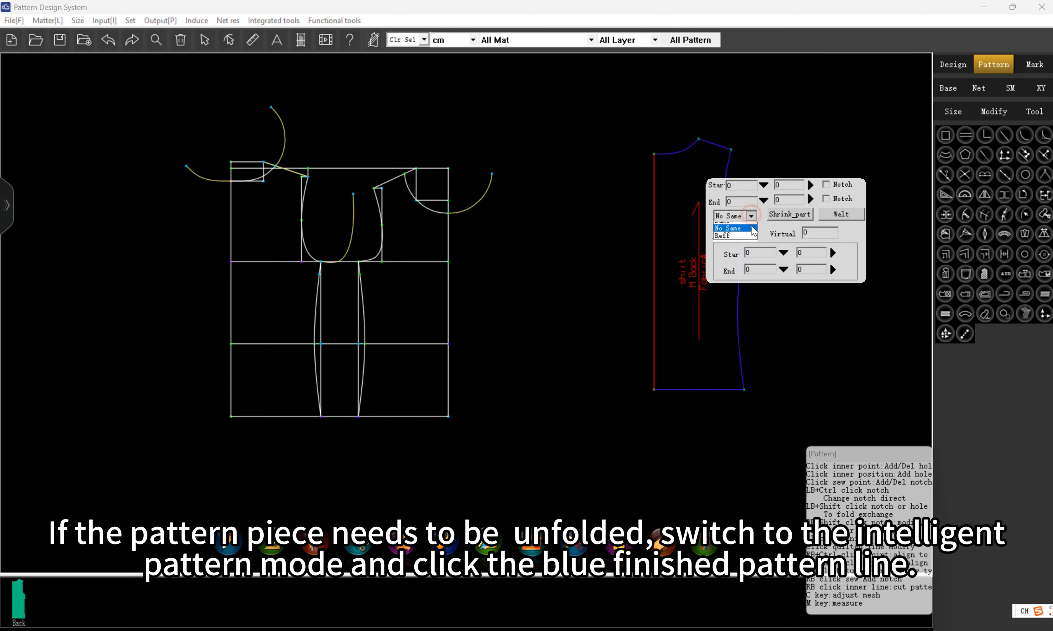
{"action": "left_click", "coordinate": [745, 240]}
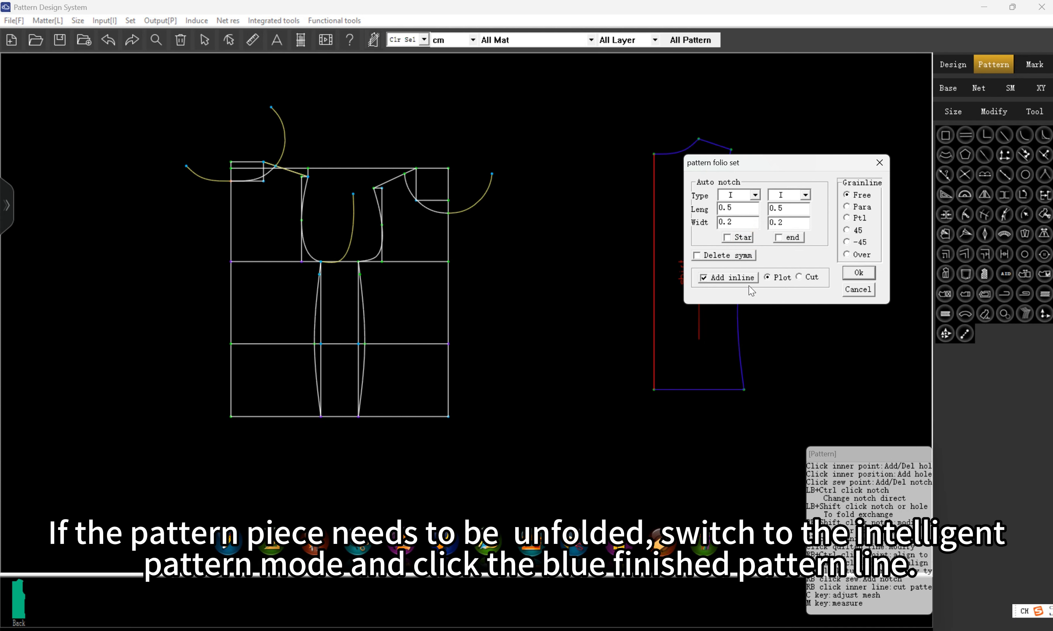
{"action": "left_click", "coordinate": [858, 272]}
{"action": "left_click", "coordinate": [882, 364]}
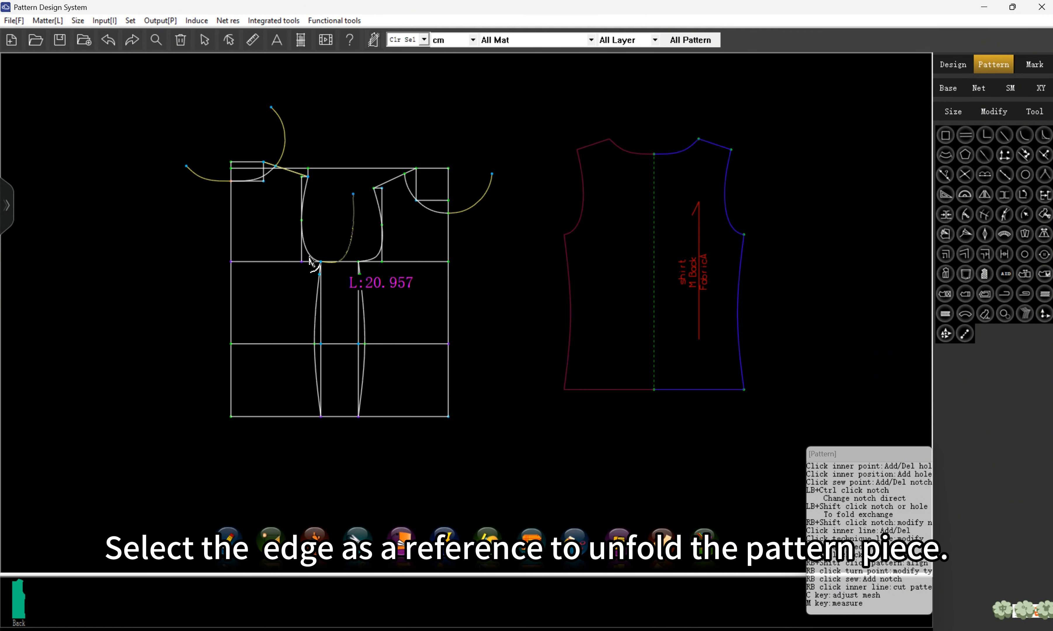
Switch the back piece from the base size to the graded mesh view of all sizes
{"action": "scroll", "coordinate": [163, 196], "scroll_direction": "down", "scroll_amount": 1}
{"action": "scroll", "coordinate": [445, 259], "scroll_direction": "up", "scroll_amount": 2}
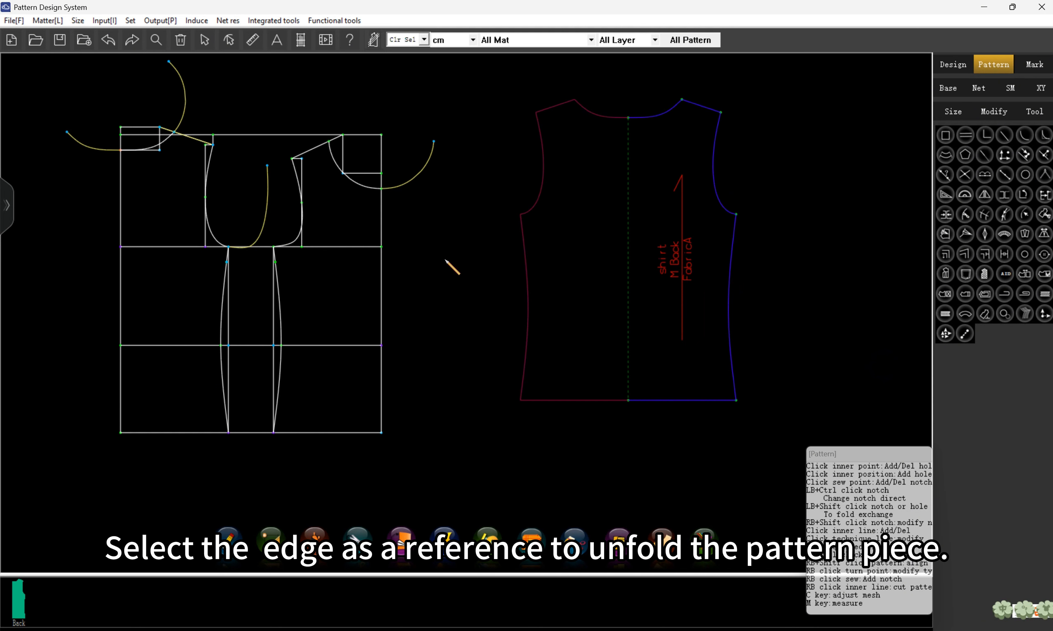
{"action": "left_click", "coordinate": [944, 88]}
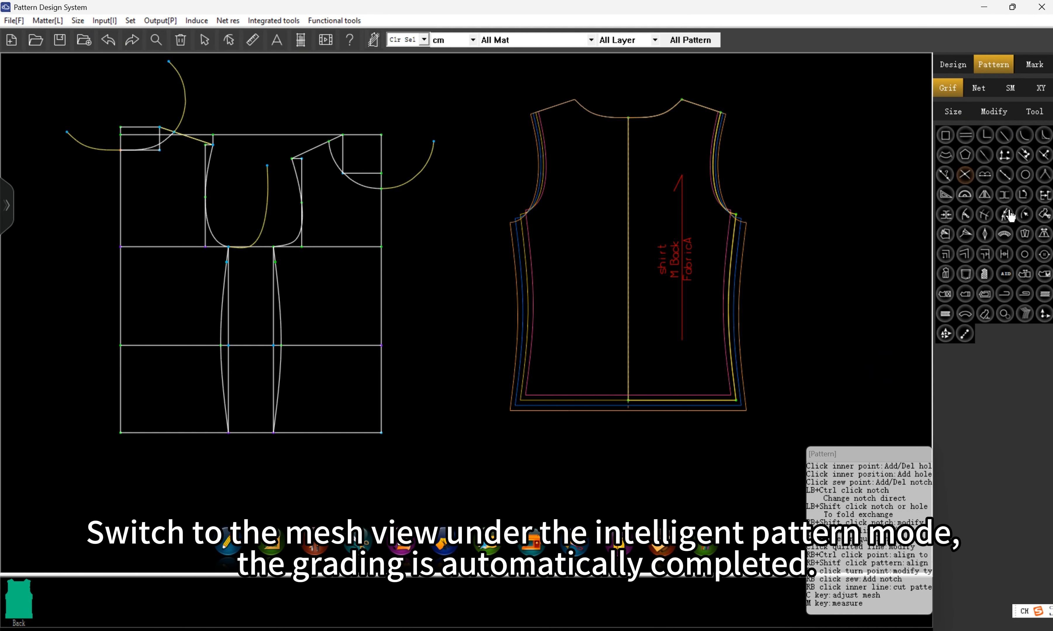
Align the back piece's graded sizes with the size alignment tool, using the piece's centre line
{"action": "left_click", "coordinate": [1025, 314]}
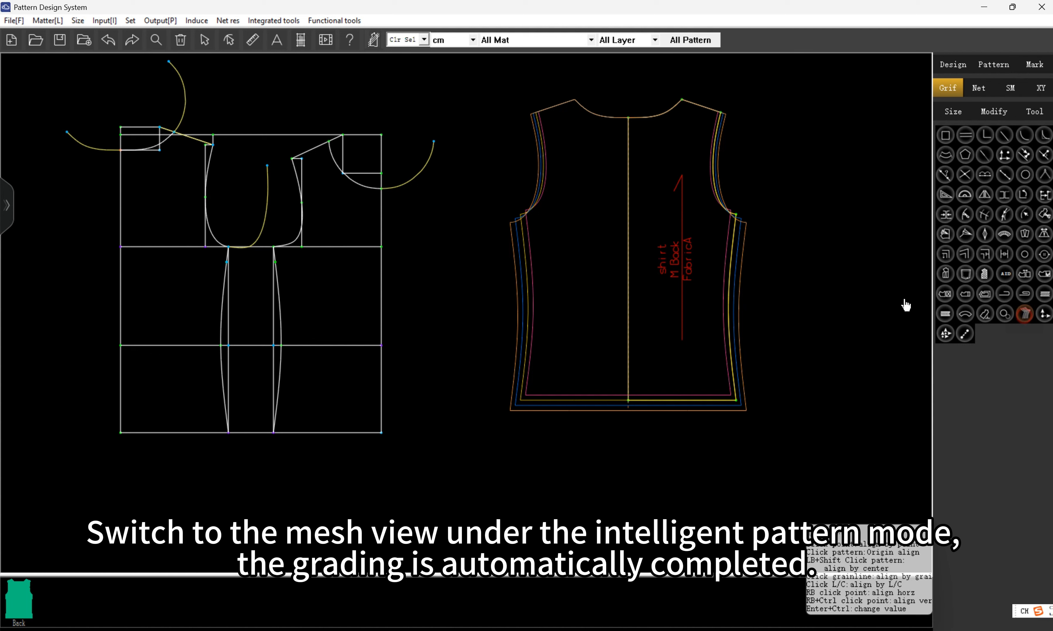
{"action": "left_click", "coordinate": [629, 263]}
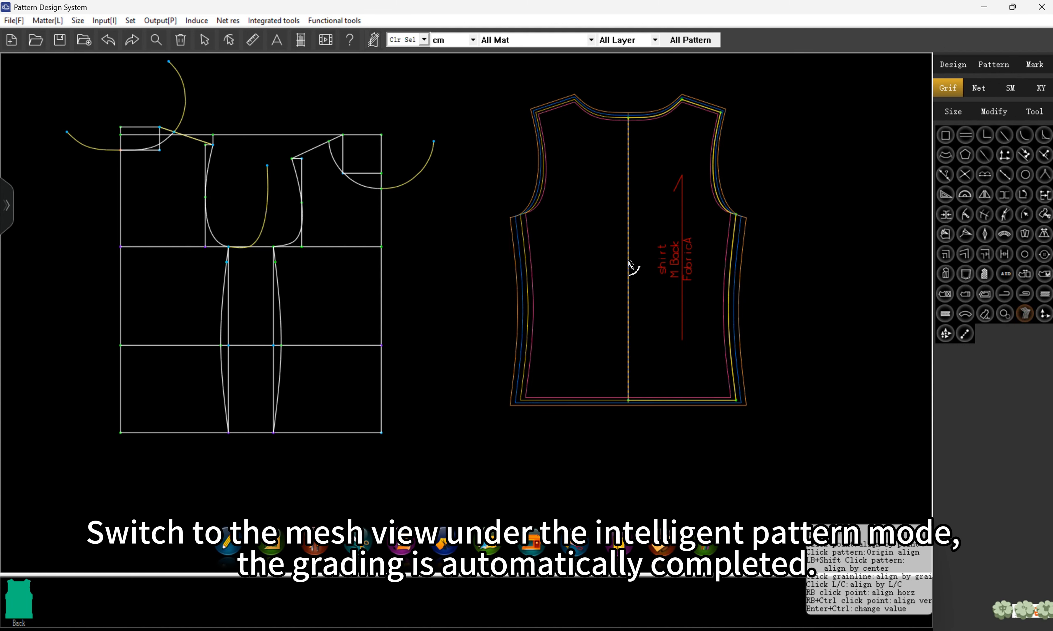
{"action": "scroll", "coordinate": [807, 187], "scroll_direction": "up", "scroll_amount": 1}
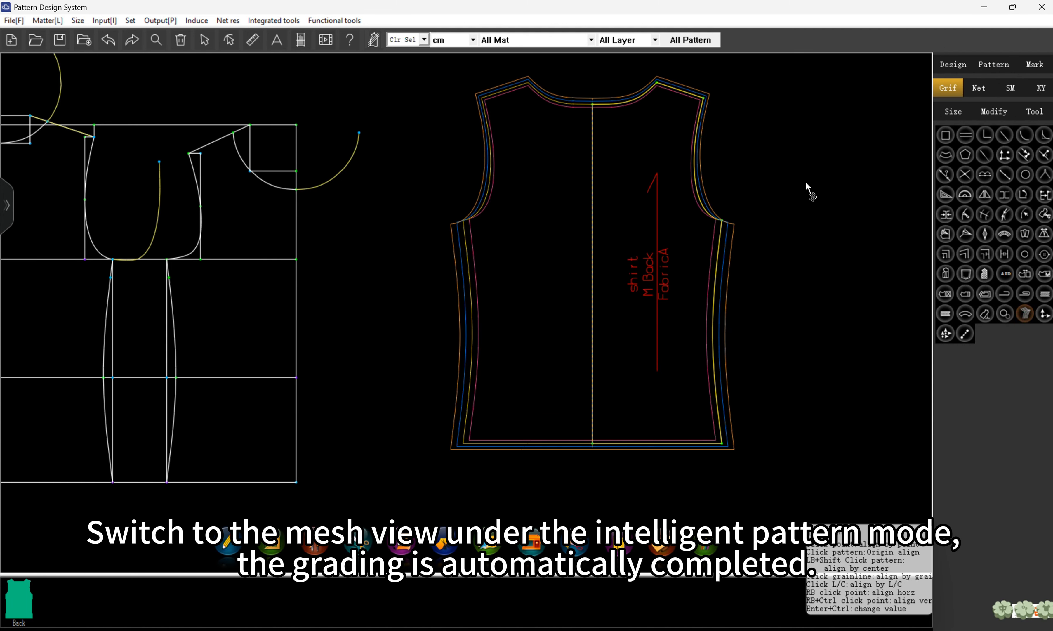
Return the back piece from the graded mesh view to the base size and switch to design mode
{"action": "left_click", "coordinate": [950, 88]}
{"action": "left_click", "coordinate": [953, 65]}
{"action": "scroll", "coordinate": [688, 148], "scroll_direction": "down", "scroll_amount": 2}
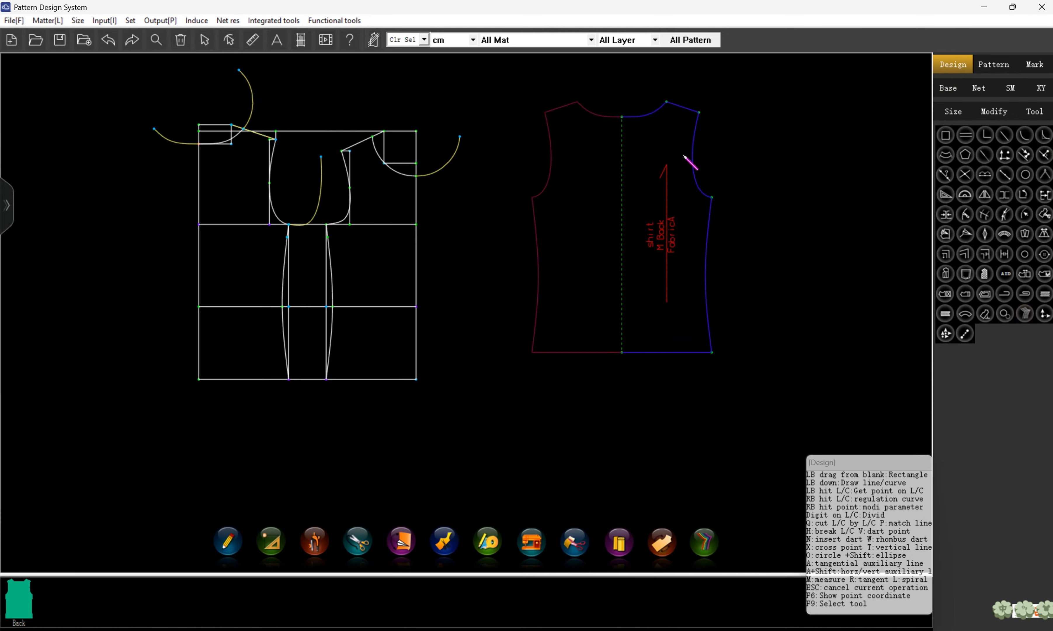
{"action": "scroll", "coordinate": [684, 157], "scroll_direction": "up", "scroll_amount": 1}
{"action": "scroll", "coordinate": [263, 289], "scroll_direction": "up", "scroll_amount": 1}
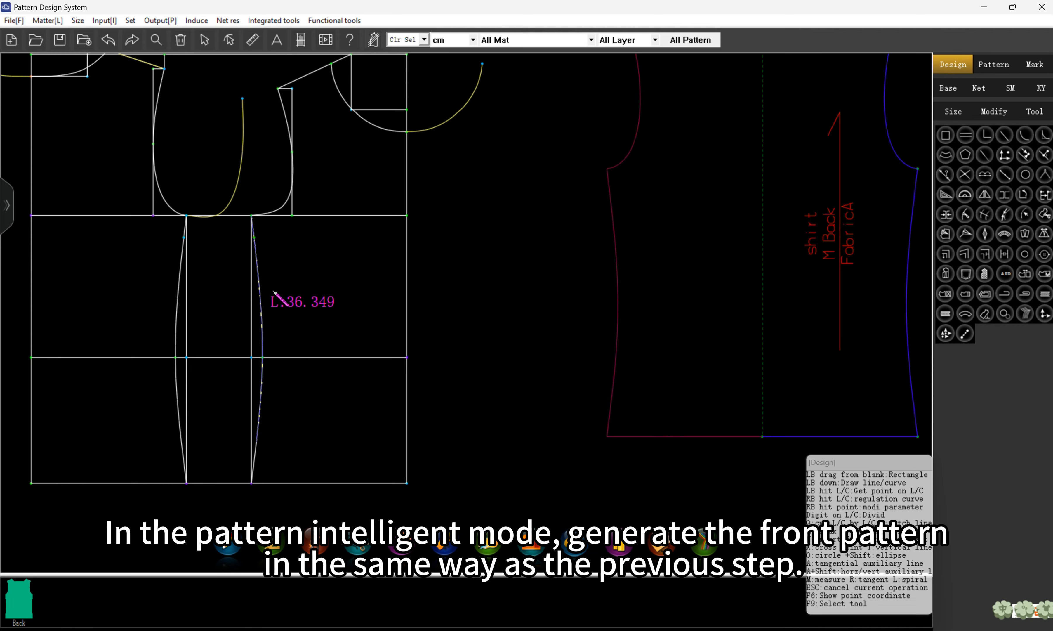
Generate a pattern piece from the front panel's side seam, armhole, shoulder, neckline, centre front and hem lines
{"action": "left_click", "coordinate": [260, 329]}
{"action": "left_click", "coordinate": [274, 206]}
{"action": "left_click", "coordinate": [307, 75]}
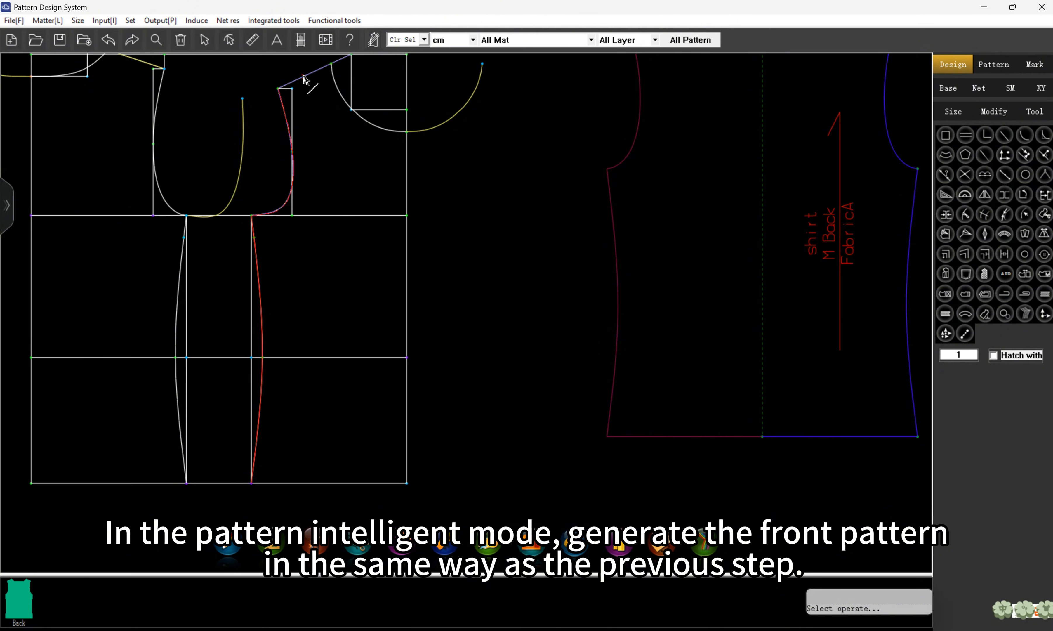
{"action": "left_click", "coordinate": [336, 79]}
{"action": "left_click", "coordinate": [407, 166]}
{"action": "scroll", "coordinate": [318, 158], "scroll_direction": "down", "scroll_amount": 1}
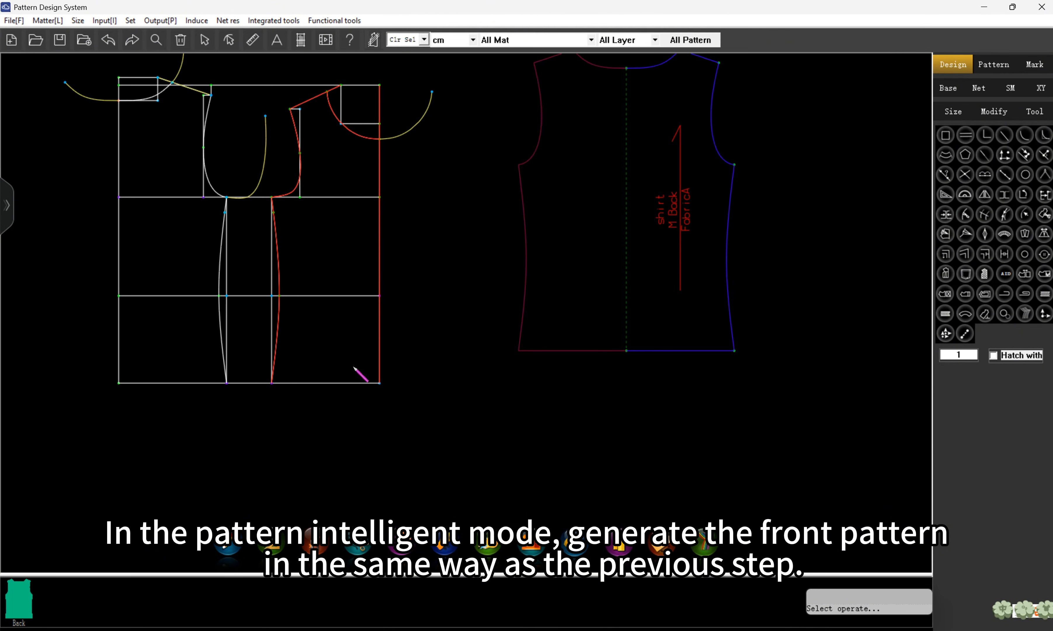
{"action": "left_click", "coordinate": [348, 383]}
{"action": "right_click", "coordinate": [429, 287]}
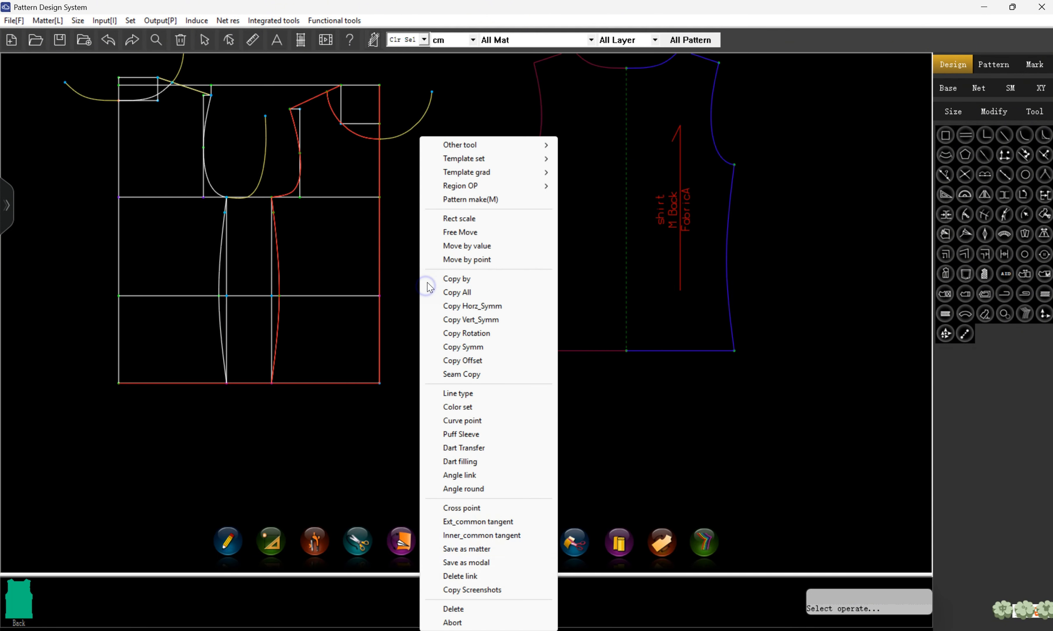
{"action": "left_click", "coordinate": [457, 199]}
Without adding inner lines, name the piece Front and give it a 1 cm seam allowance all round
{"action": "right_click", "coordinate": [458, 205]}
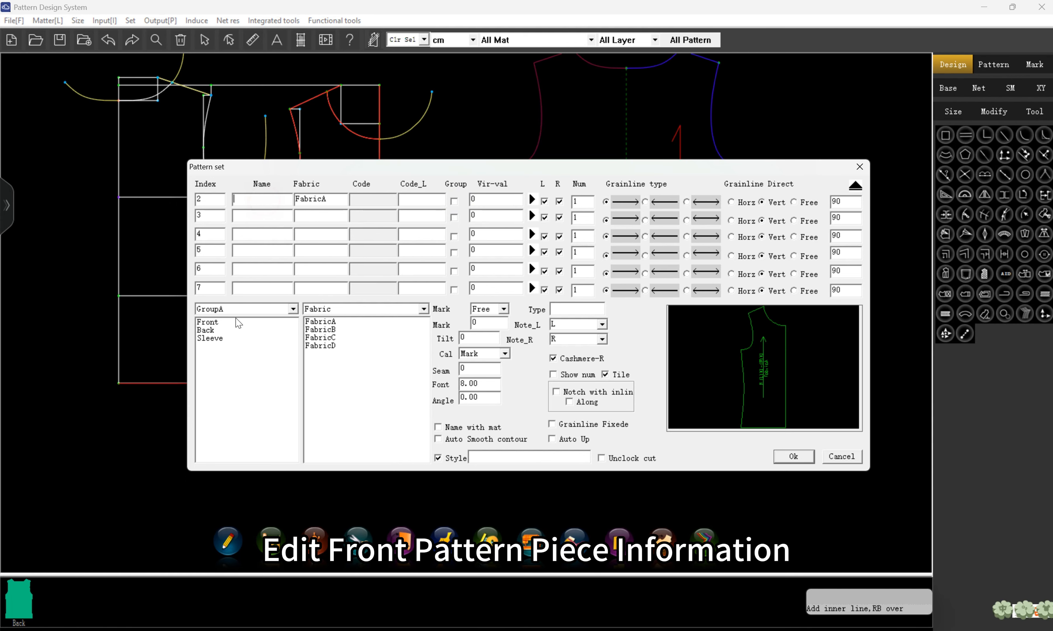
{"action": "left_click", "coordinate": [226, 321]}
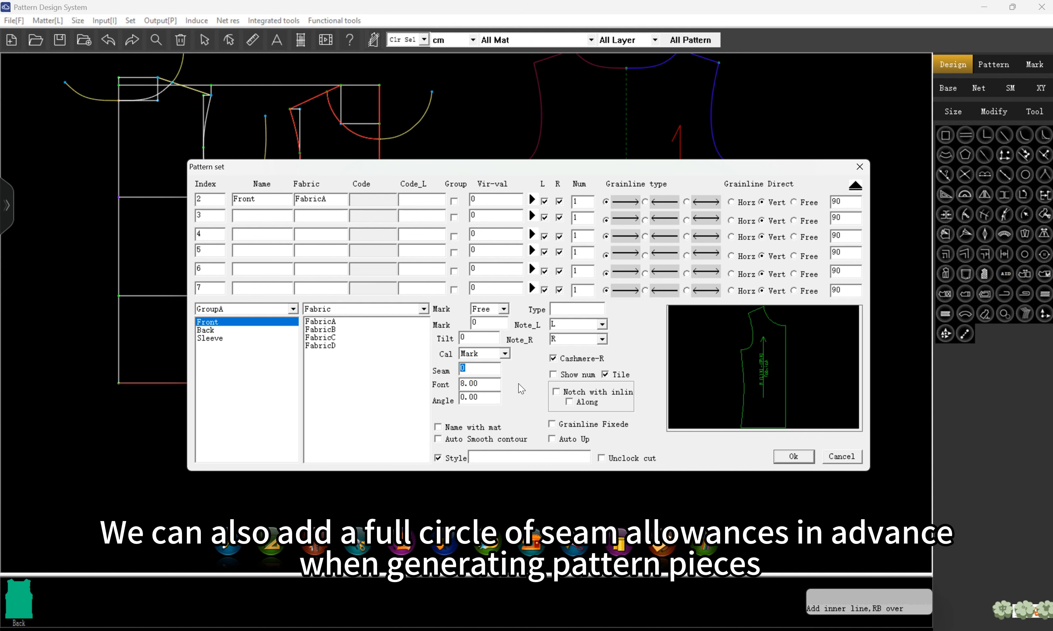
{"action": "left_click", "coordinate": [782, 456]}
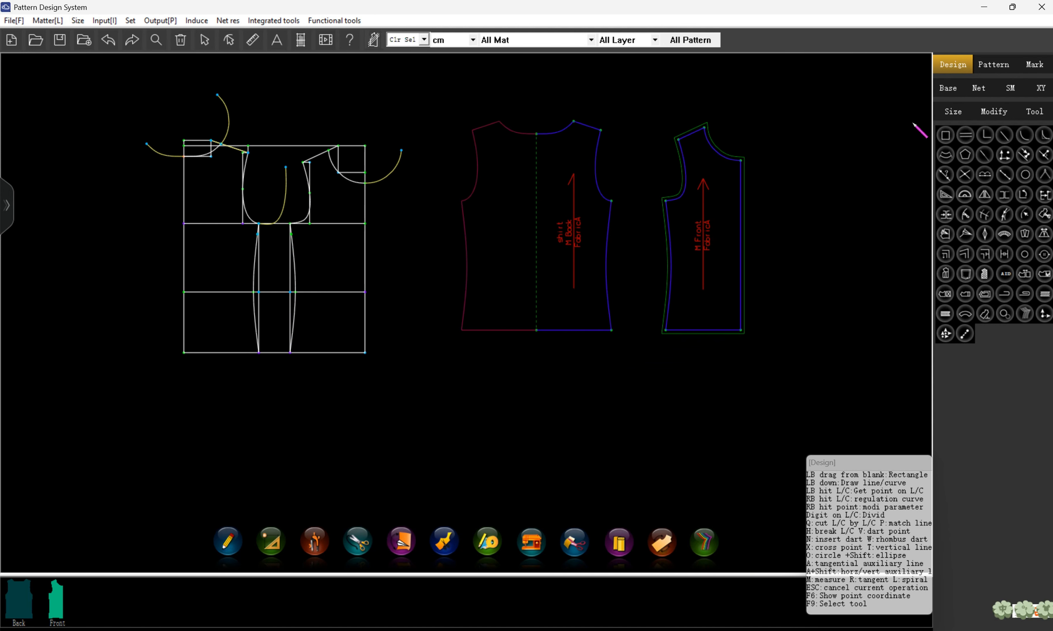
In pattern mode, unfold the front piece across its centre front line with the Reff option
{"action": "left_click", "coordinate": [992, 64]}
{"action": "left_click", "coordinate": [741, 234]}
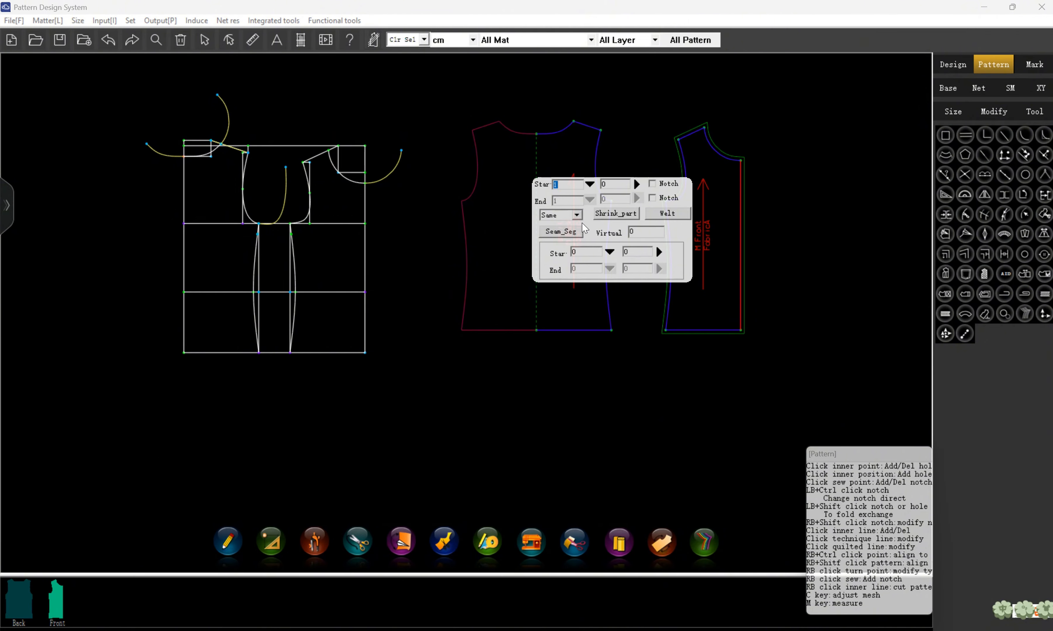
{"action": "left_click", "coordinate": [576, 215]}
{"action": "left_click", "coordinate": [555, 239]}
{"action": "left_click", "coordinate": [684, 276]}
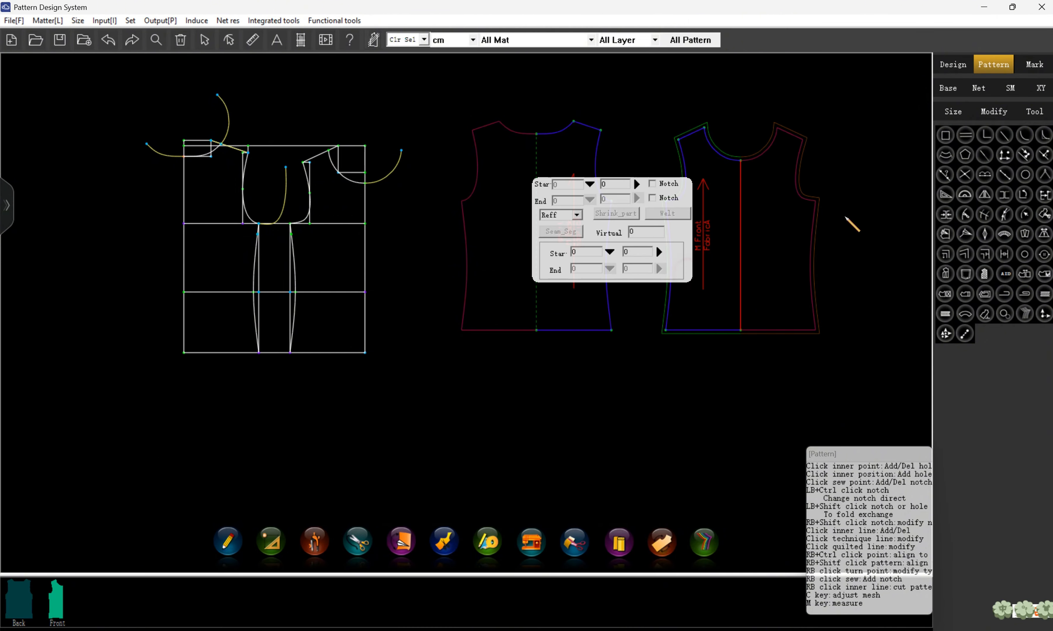
{"action": "left_click", "coordinate": [866, 172]}
{"action": "scroll", "coordinate": [496, 187], "scroll_direction": "up", "scroll_amount": 1}
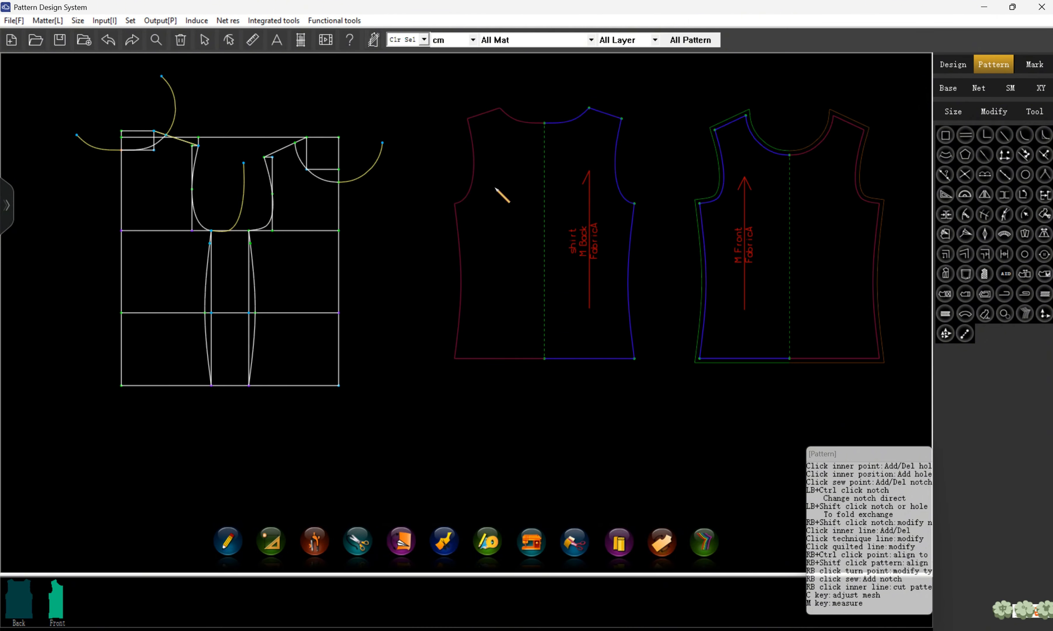
{"action": "scroll", "coordinate": [141, 196], "scroll_direction": "down", "scroll_amount": 1}
{"action": "scroll", "coordinate": [332, 150], "scroll_direction": "up", "scroll_amount": 1}
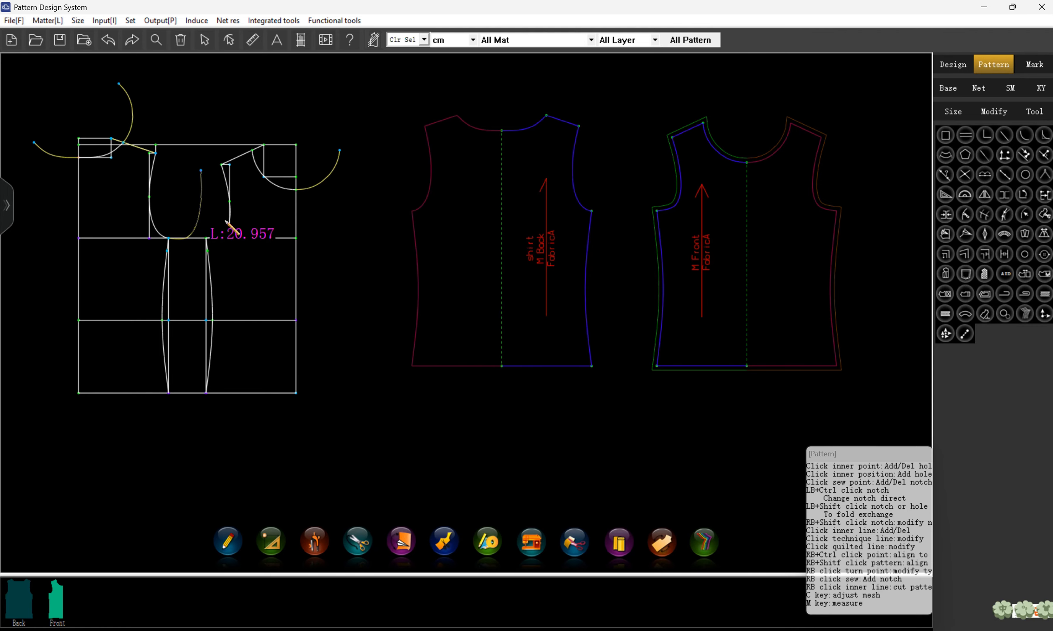
Measure the back armhole curve on the draft and save its length as the variable BAH
{"action": "left_click", "coordinate": [953, 65]}
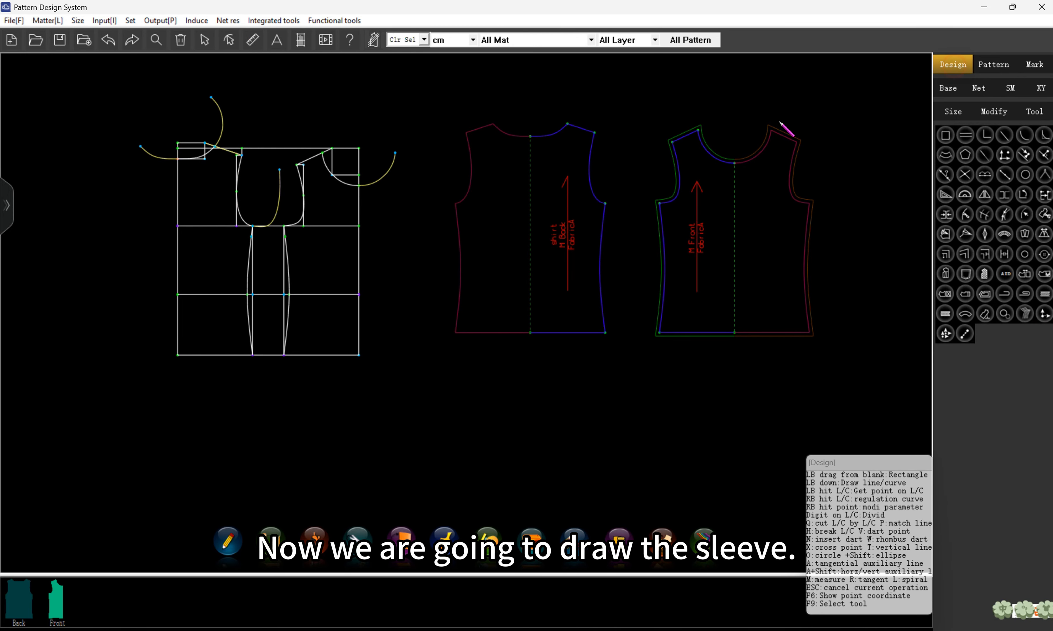
{"action": "left_click", "coordinate": [252, 40]}
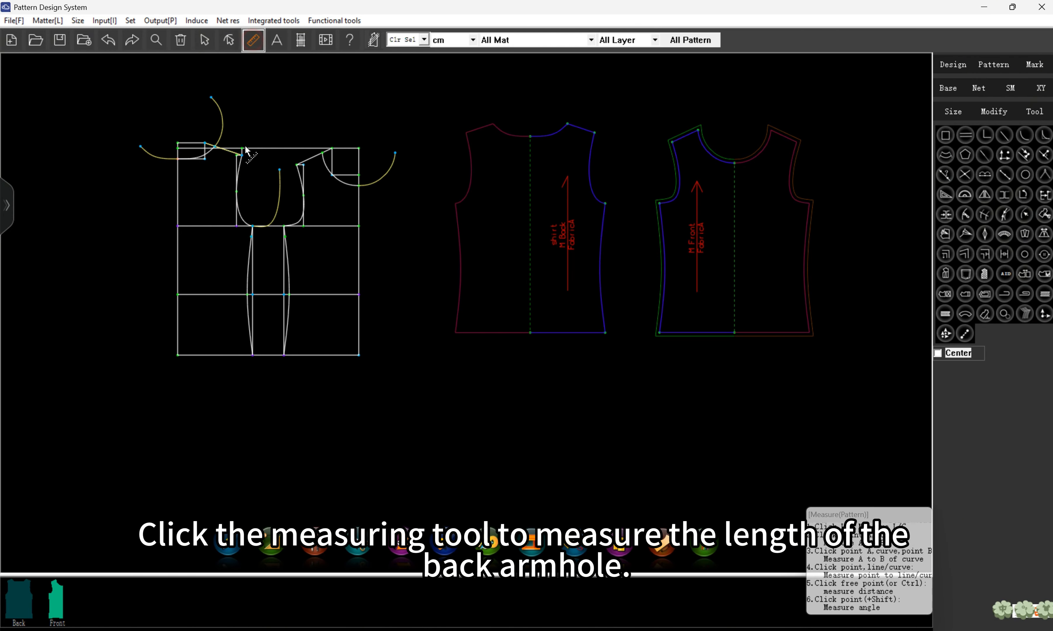
{"action": "left_click", "coordinate": [249, 214]}
{"action": "right_click", "coordinate": [248, 214]}
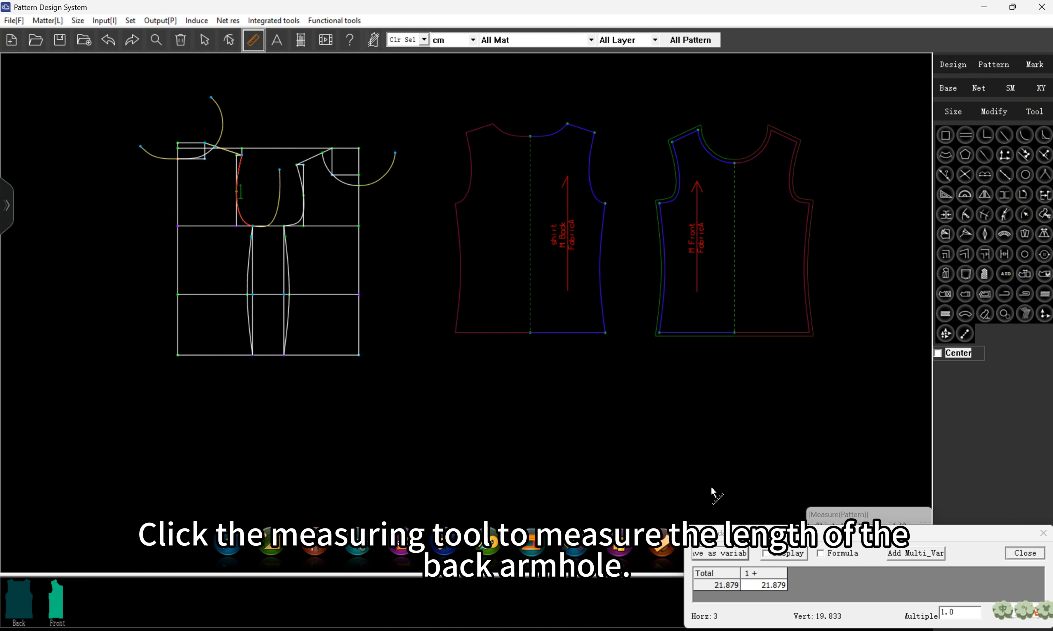
{"action": "left_click", "coordinate": [711, 553]}
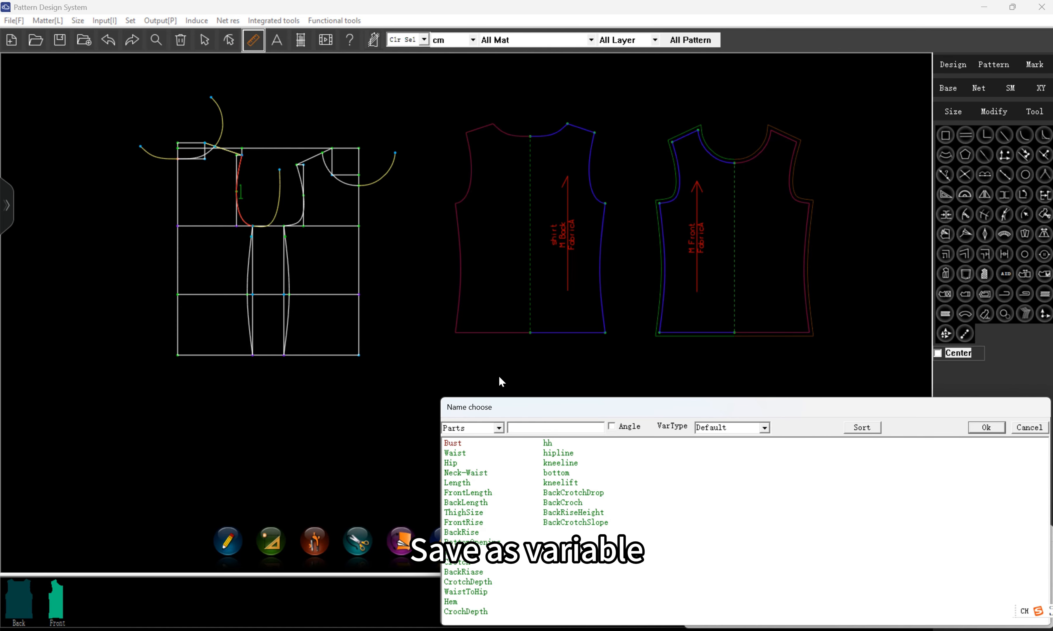
{"action": "left_click", "coordinate": [539, 427]}
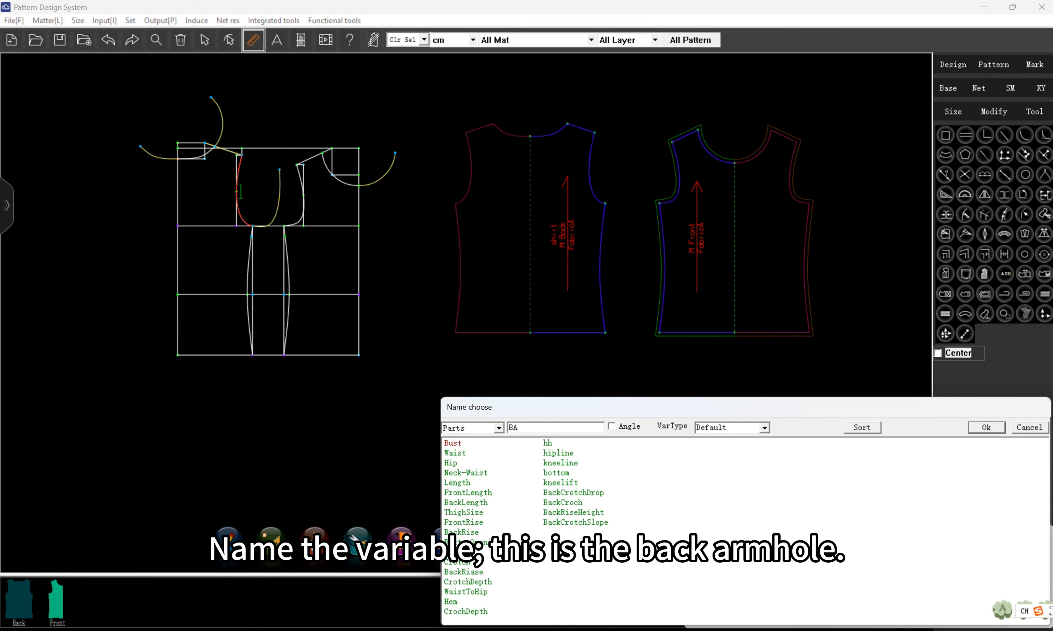
{"action": "type", "text": "H"}
{"action": "left_click", "coordinate": [998, 427]}
Measure the front armhole curve on the draft, save its length as the variable FAH and finish measuring
{"action": "scroll", "coordinate": [312, 182], "scroll_direction": "up", "scroll_amount": 1}
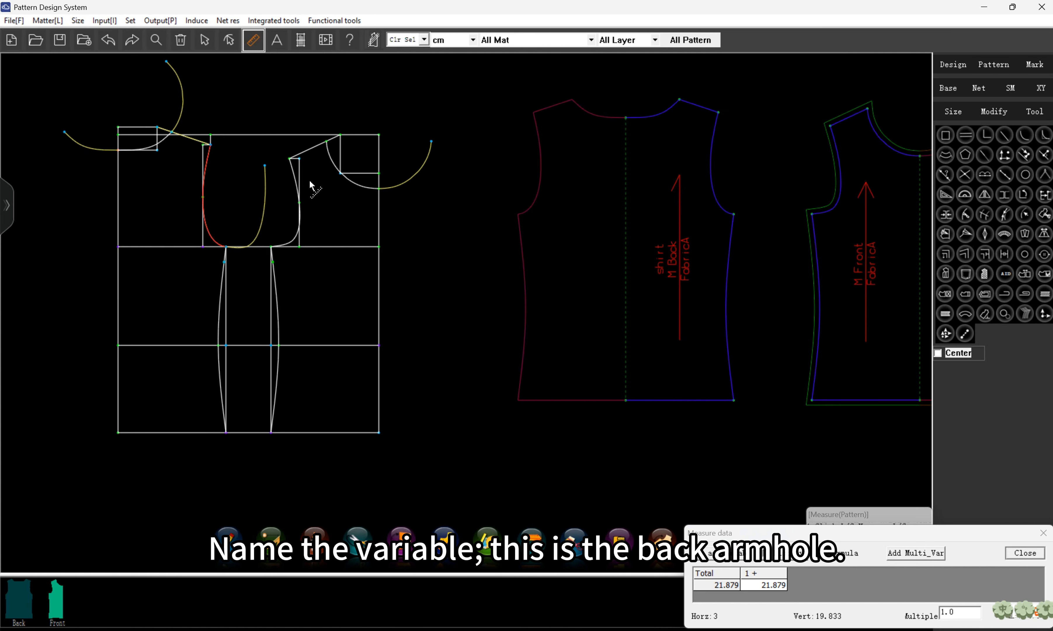
{"action": "scroll", "coordinate": [312, 185], "scroll_direction": "up", "scroll_amount": 1}
{"action": "left_click", "coordinate": [292, 252]}
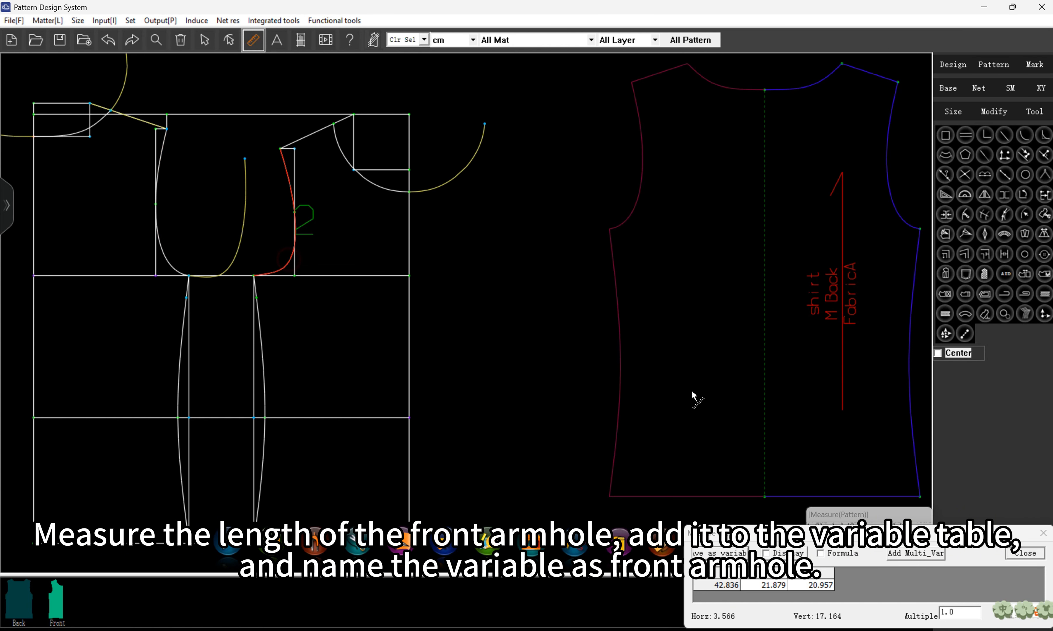
{"action": "left_click", "coordinate": [721, 553]}
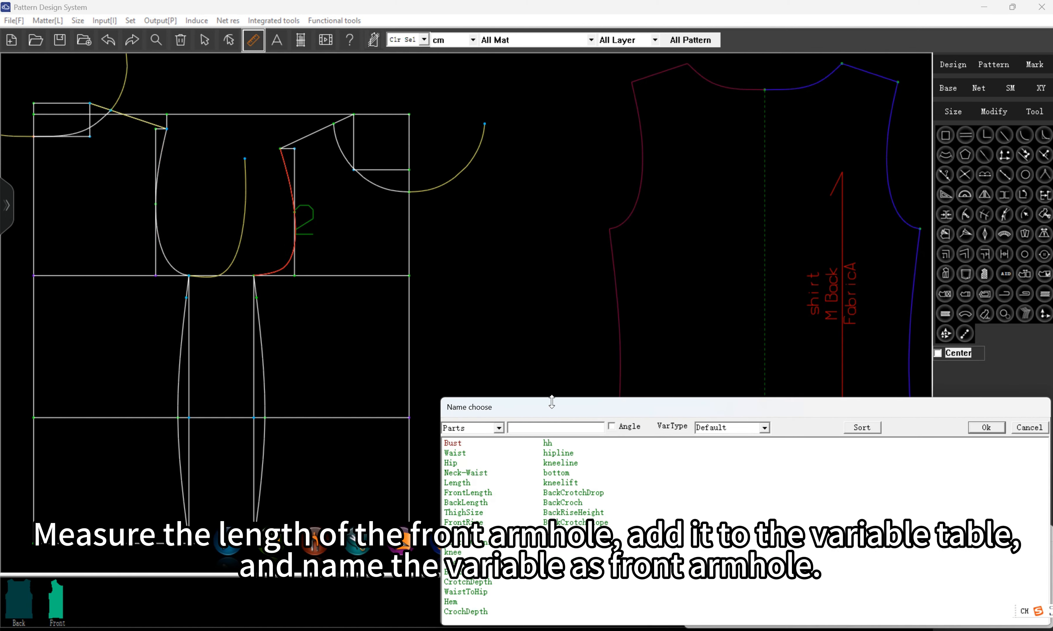
{"action": "left_click", "coordinate": [547, 423]}
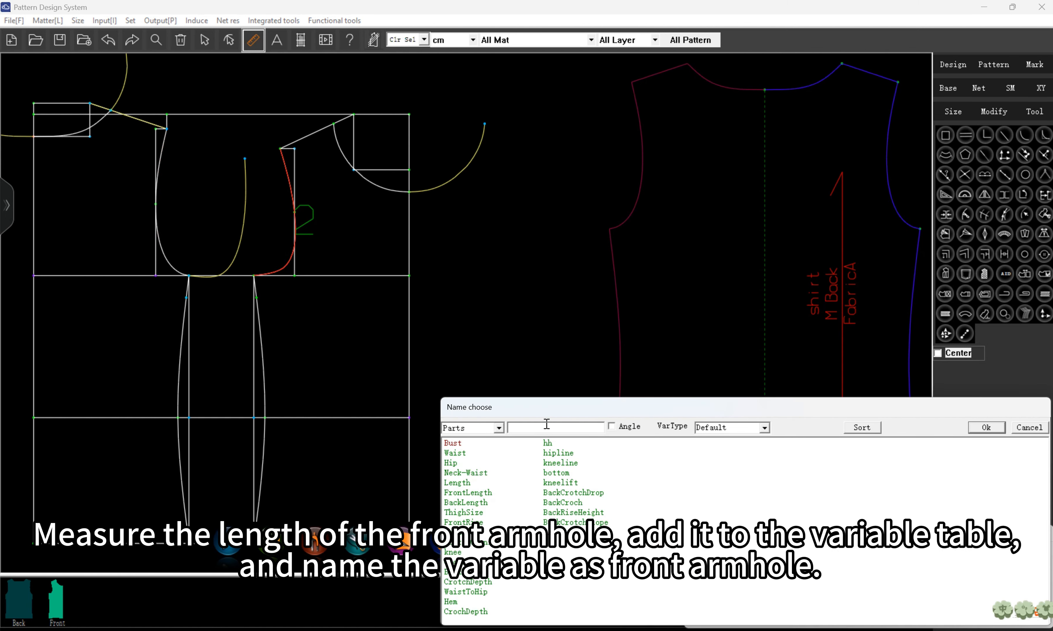
{"action": "type", "text": "Fah"}
{"action": "key", "text": "BackSpace"}
{"action": "key", "text": "BackSpace"}
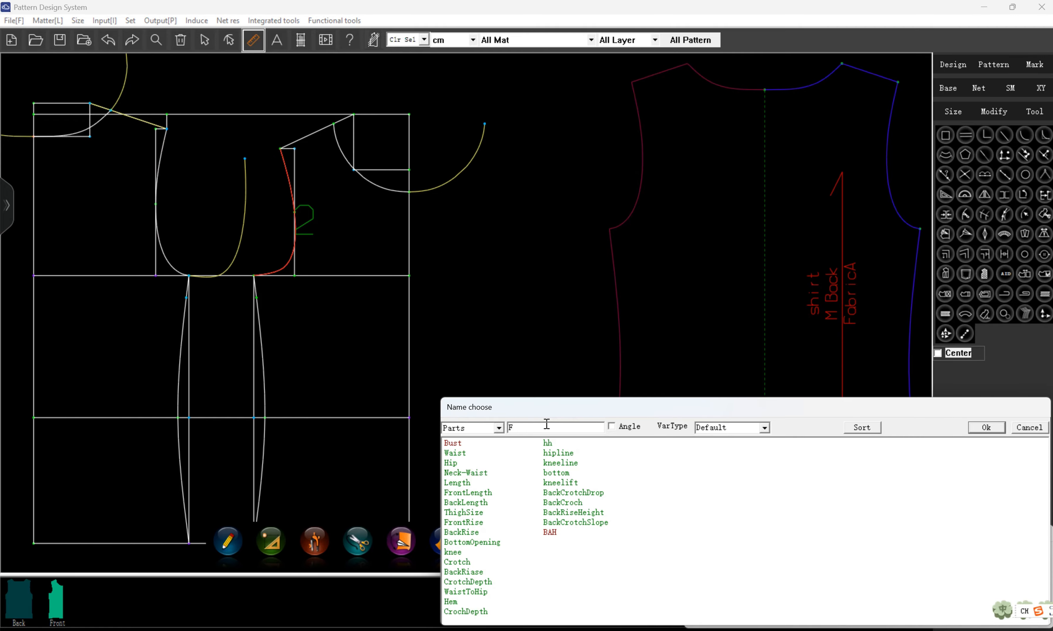
{"action": "key", "text": "Caps_Lock"}
{"action": "type", "text": "H"}
{"action": "key", "text": "Caps_Lock"}
{"action": "left_click", "coordinate": [986, 428]}
{"action": "scroll", "coordinate": [258, 177], "scroll_direction": "down", "scroll_amount": 1}
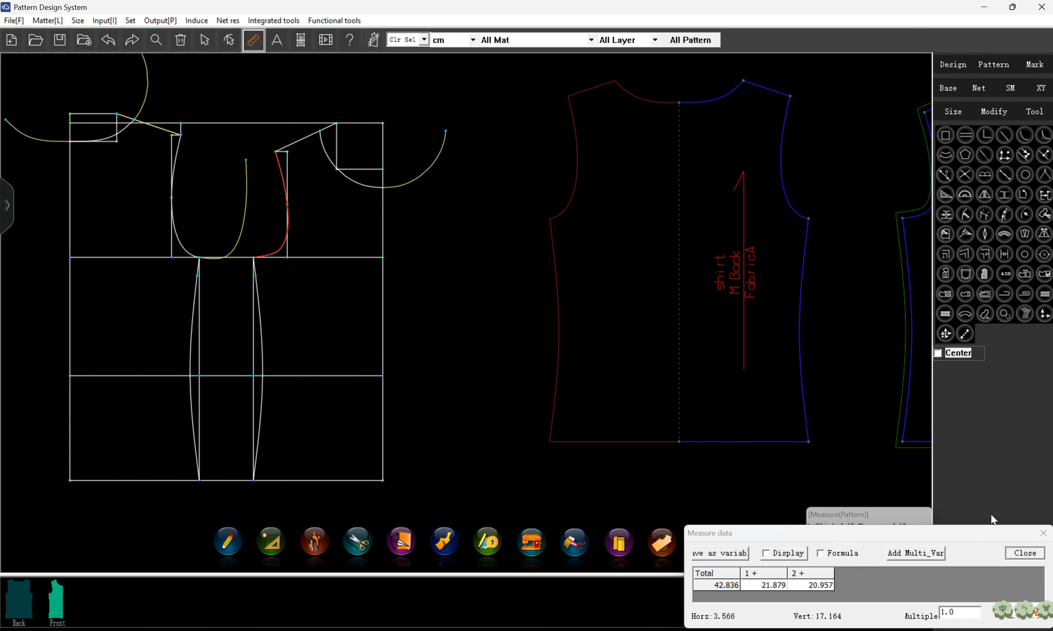
{"action": "left_click", "coordinate": [1023, 552]}
In design mode, draw a 13.8 cm vertical line in the free space above the back piece as the sleeve height
{"action": "scroll", "coordinate": [267, 193], "scroll_direction": "up", "scroll_amount": 2}
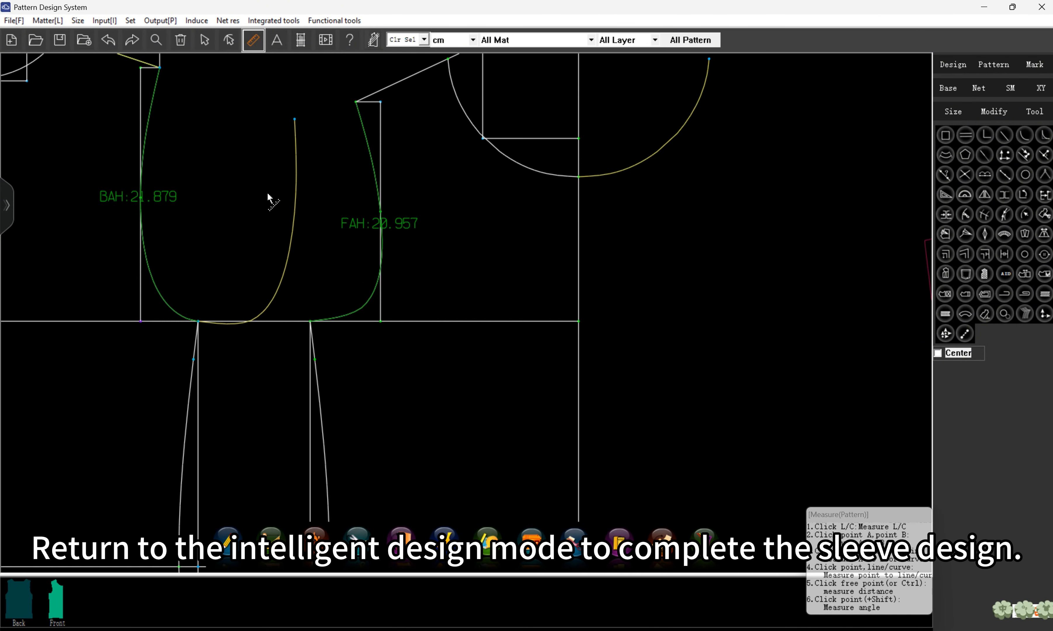
{"action": "scroll", "coordinate": [147, 186], "scroll_direction": "down", "scroll_amount": 3}
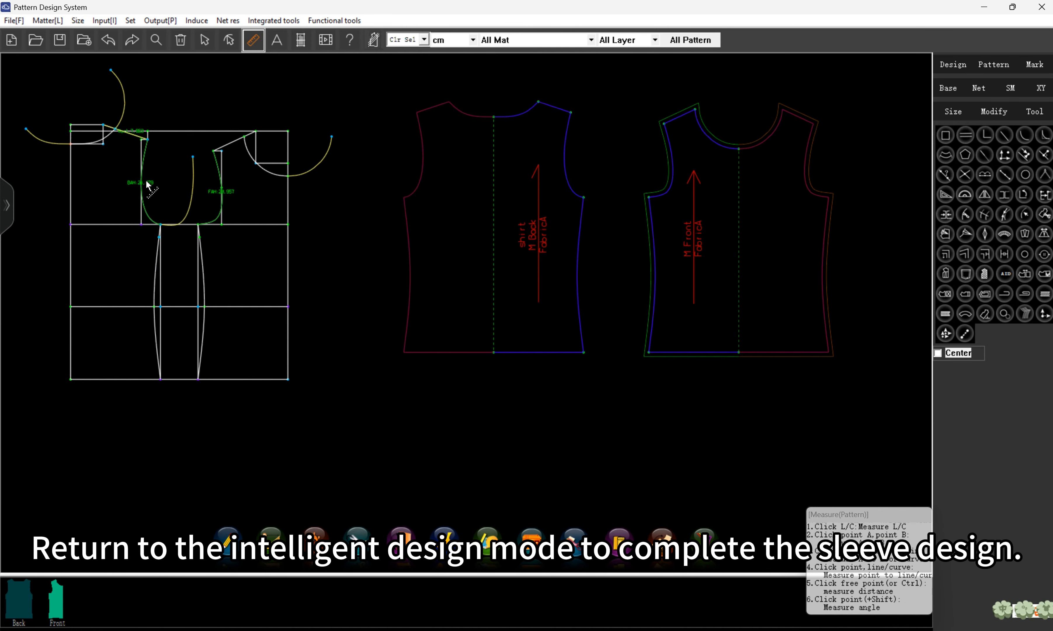
{"action": "left_click", "coordinate": [952, 64]}
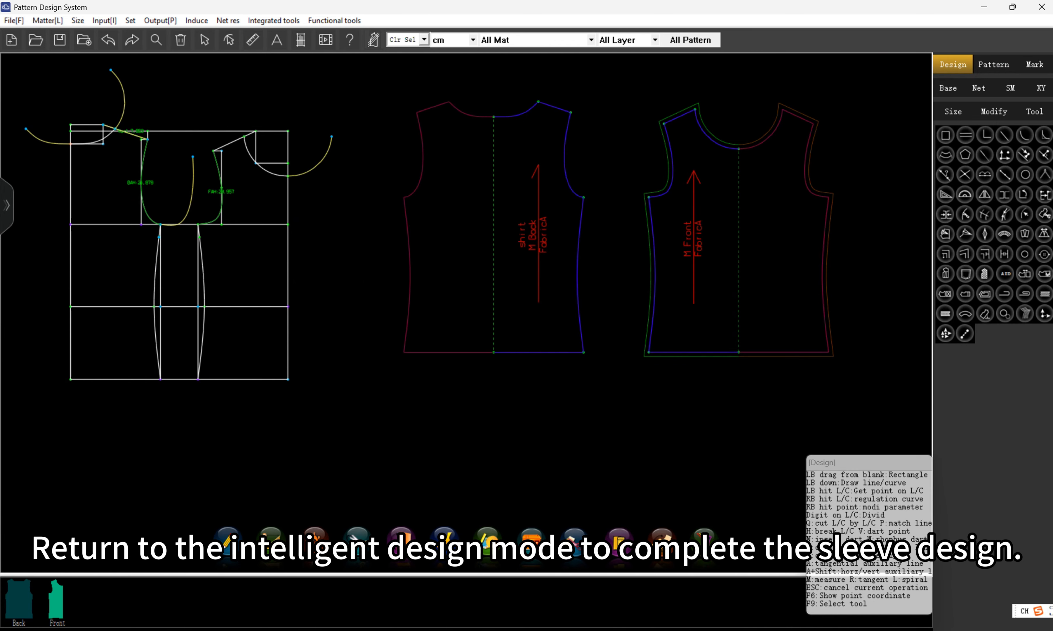
{"action": "scroll", "coordinate": [462, 192], "scroll_direction": "up", "scroll_amount": 1}
{"action": "left_click", "coordinate": [454, 186]}
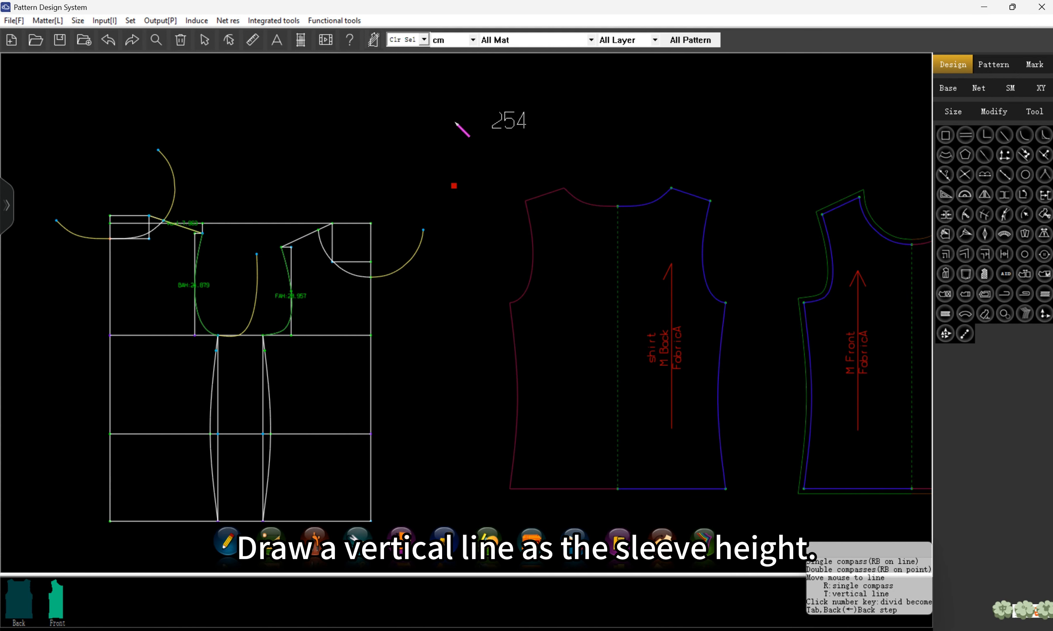
{"action": "left_click", "coordinate": [465, 120]}
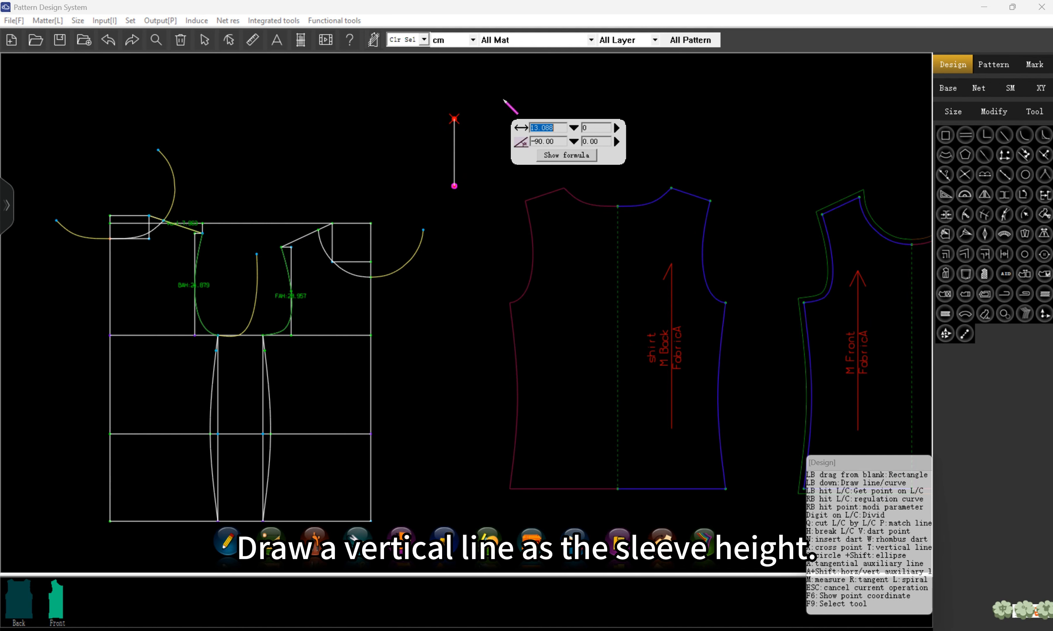
{"action": "type", "text": "13."}
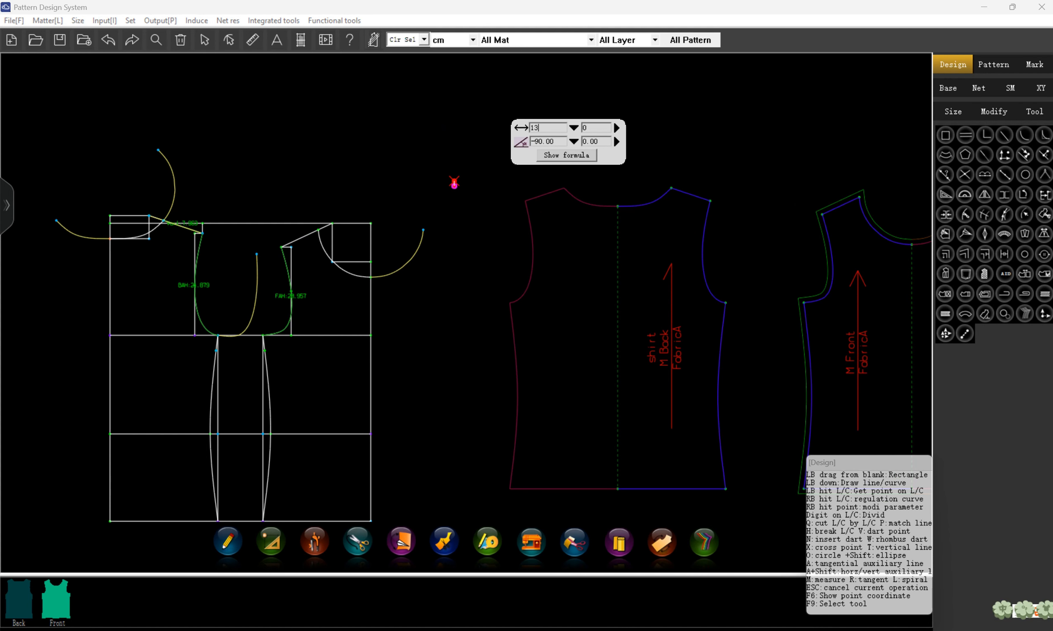
{"action": "key", "text": "Return"}
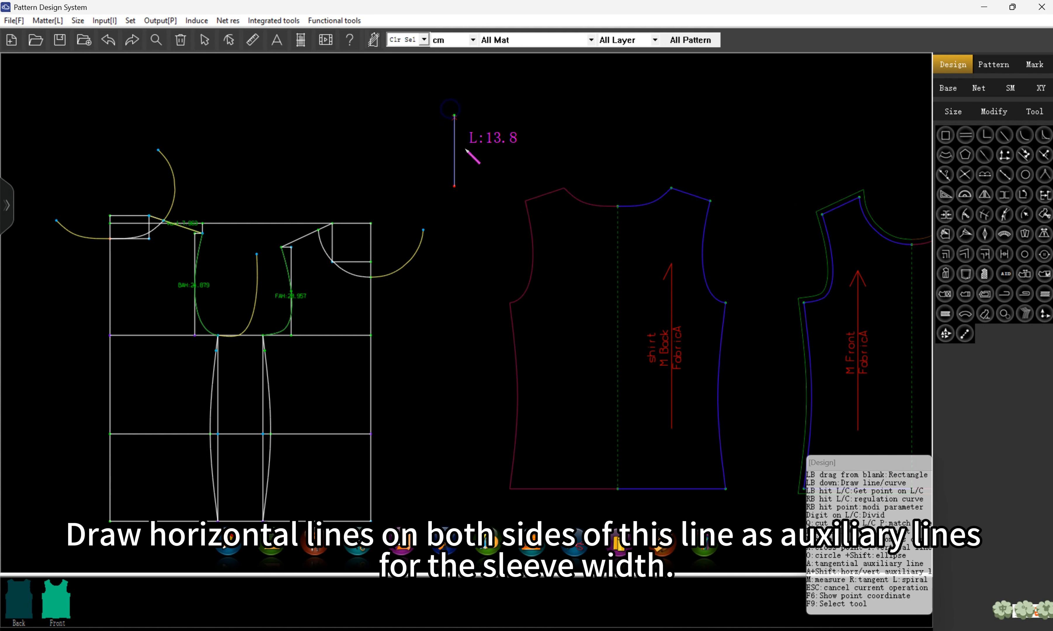
Draw a horizontal auxiliary line about 26.6 cm long to one side from the lower end of the sleeve height line
{"action": "left_click", "coordinate": [454, 186]}
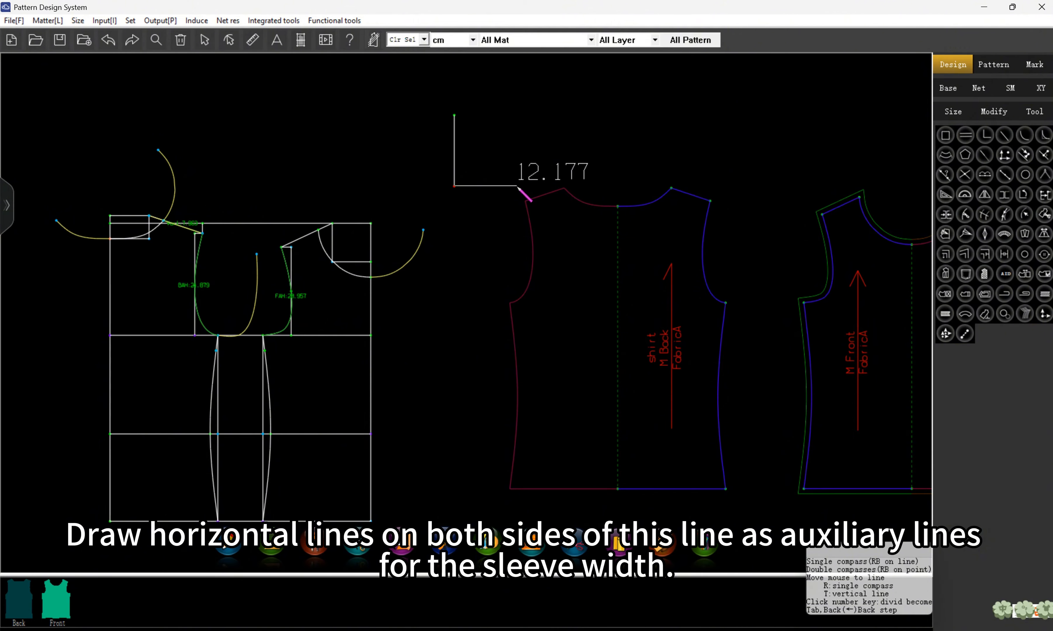
{"action": "left_click", "coordinate": [591, 174]}
{"action": "key", "text": "Return"}
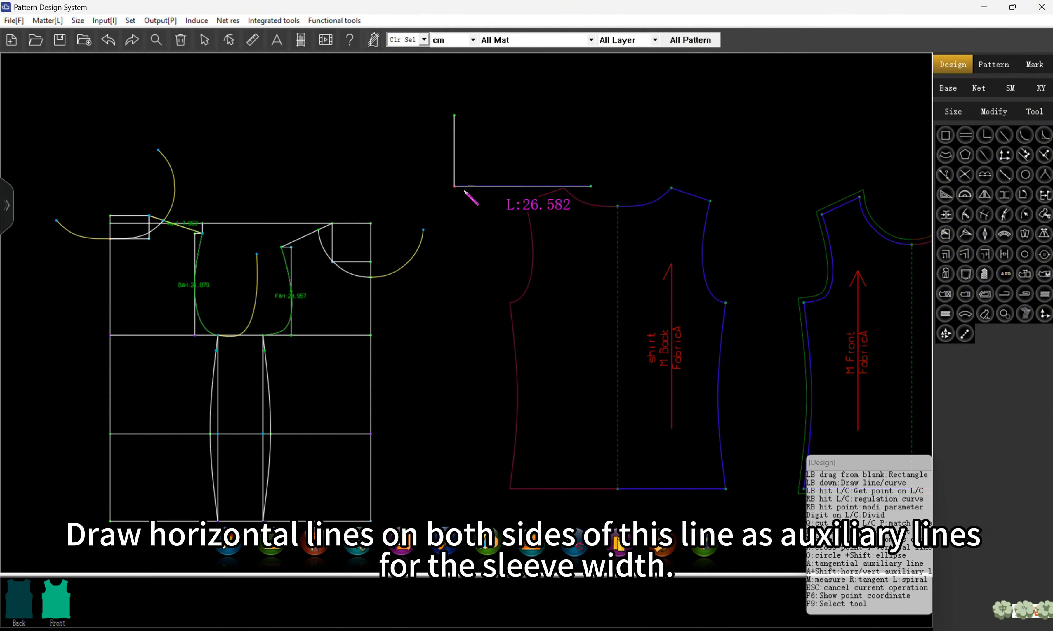
Draw a horizontal auxiliary line about 24.6 cm long from the lower end of the sleeve height line toward the opposite side
{"action": "left_click", "coordinate": [455, 187]}
{"action": "left_click", "coordinate": [328, 185]}
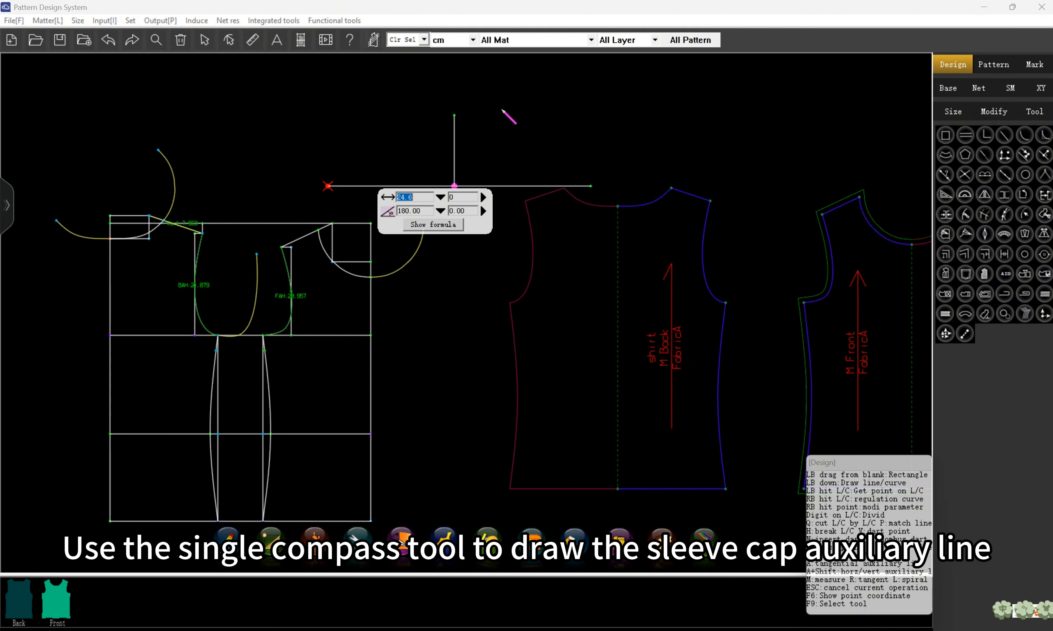
{"action": "key", "text": "Return"}
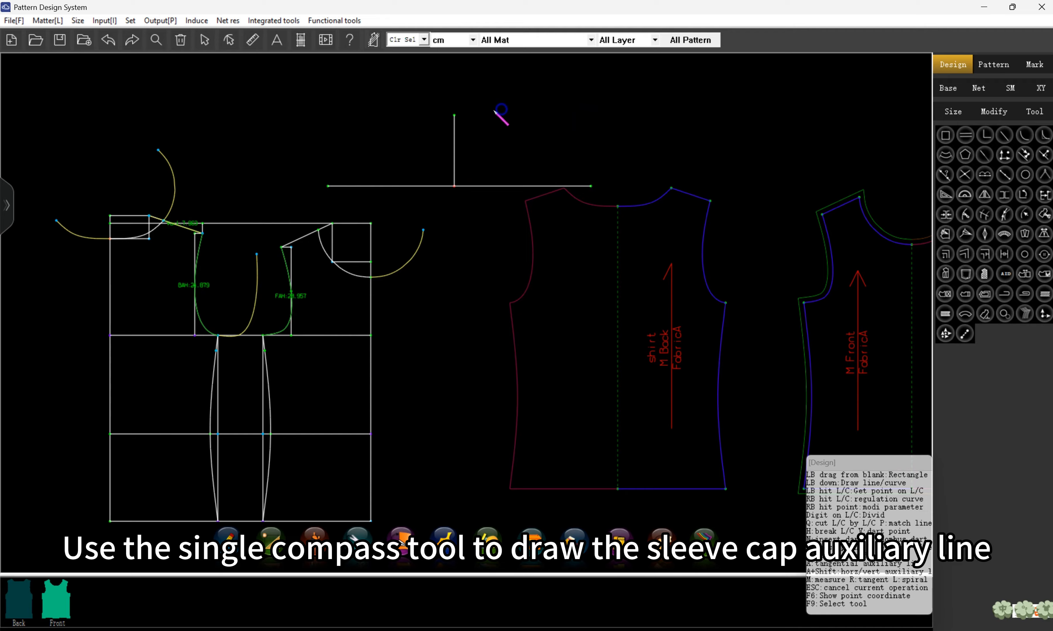
Draw the back sleeve cap line with the single compass from the sleeve height's upper end to the back-side auxiliary line, with length BAH+0.7
{"action": "left_click", "coordinate": [454, 116]}
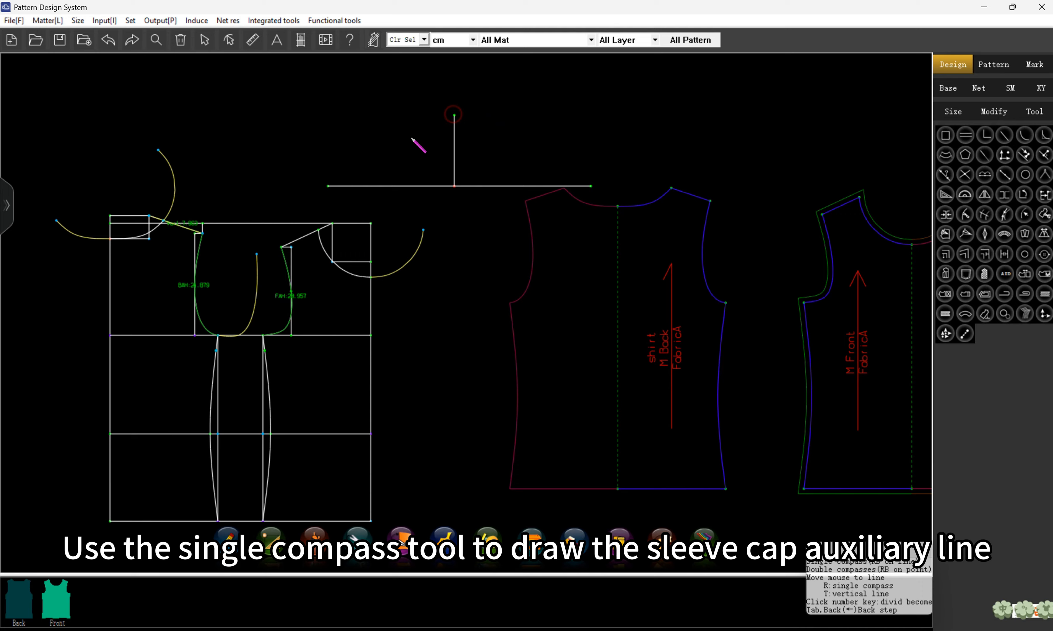
{"action": "right_click", "coordinate": [376, 187]}
{"action": "left_click", "coordinate": [455, 211]}
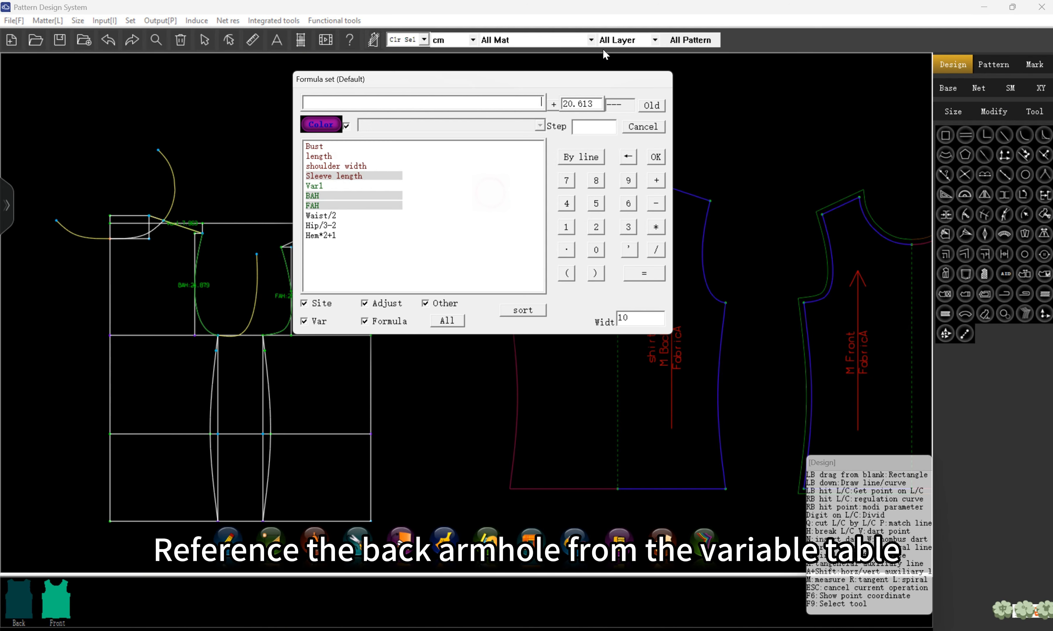
{"action": "left_click_drag", "start_coordinate": [556, 85], "coordinate": [551, 177]}
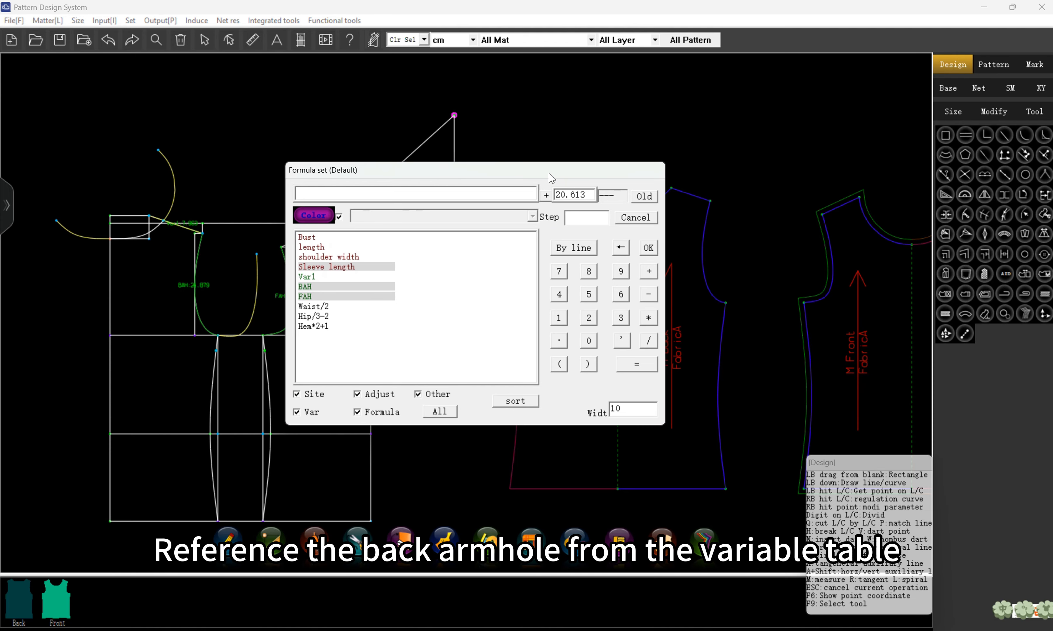
{"action": "left_click", "coordinate": [321, 287]}
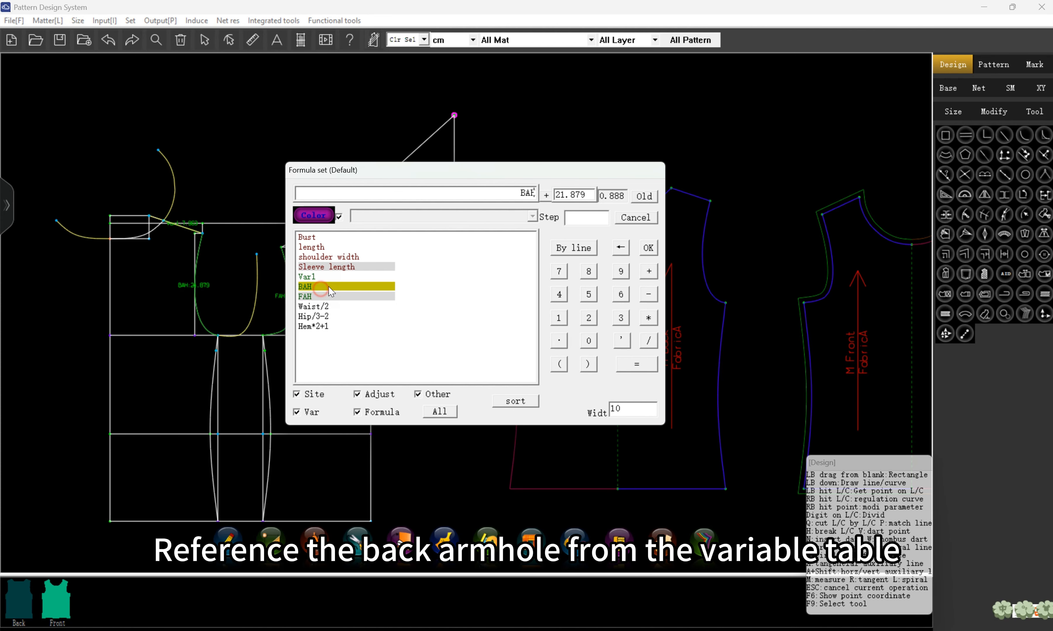
{"action": "left_click", "coordinate": [648, 271]}
{"action": "left_click", "coordinate": [588, 341]}
{"action": "left_click", "coordinate": [560, 341]}
{"action": "left_click", "coordinate": [559, 271]}
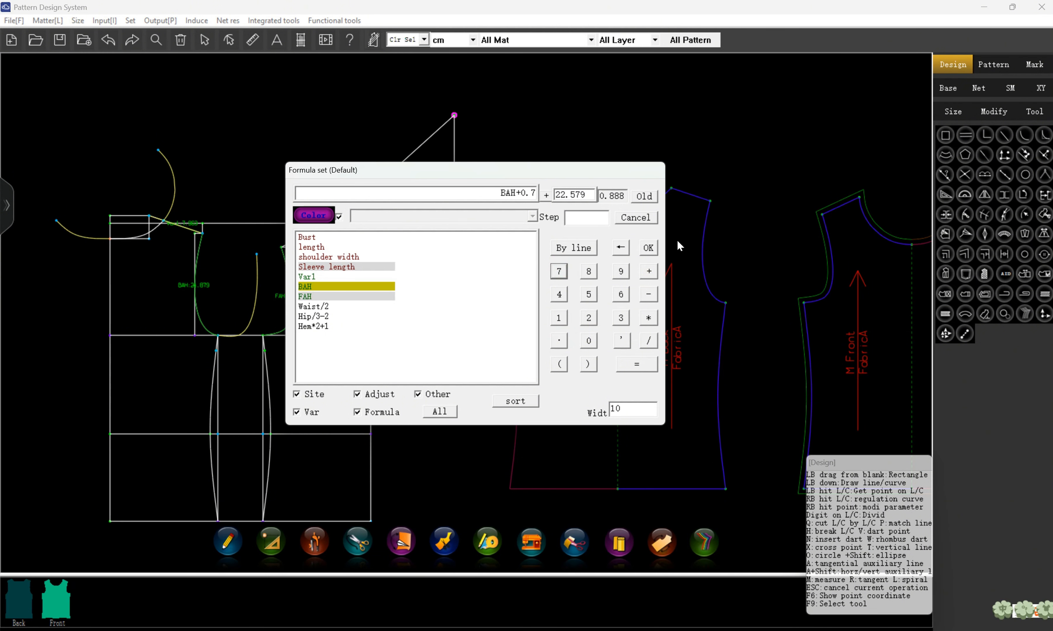
{"action": "left_click", "coordinate": [648, 247]}
{"action": "key", "text": "Return"}
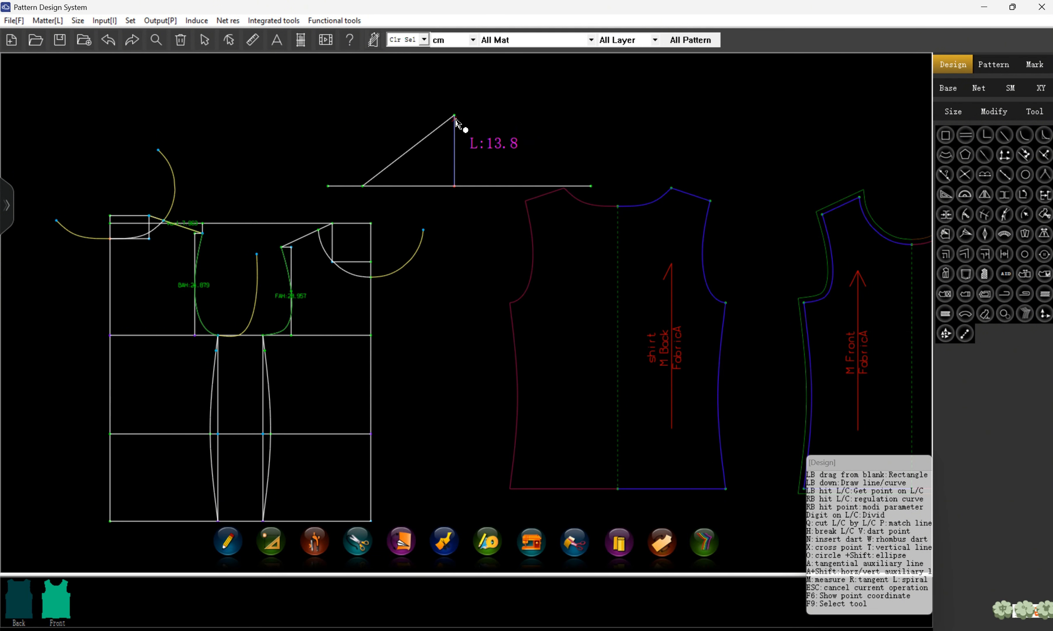
Draw the front sleeve cap line with the single compass from the cap apex to the other auxiliary line, with length FAH+0.9
{"action": "left_click", "coordinate": [454, 115]}
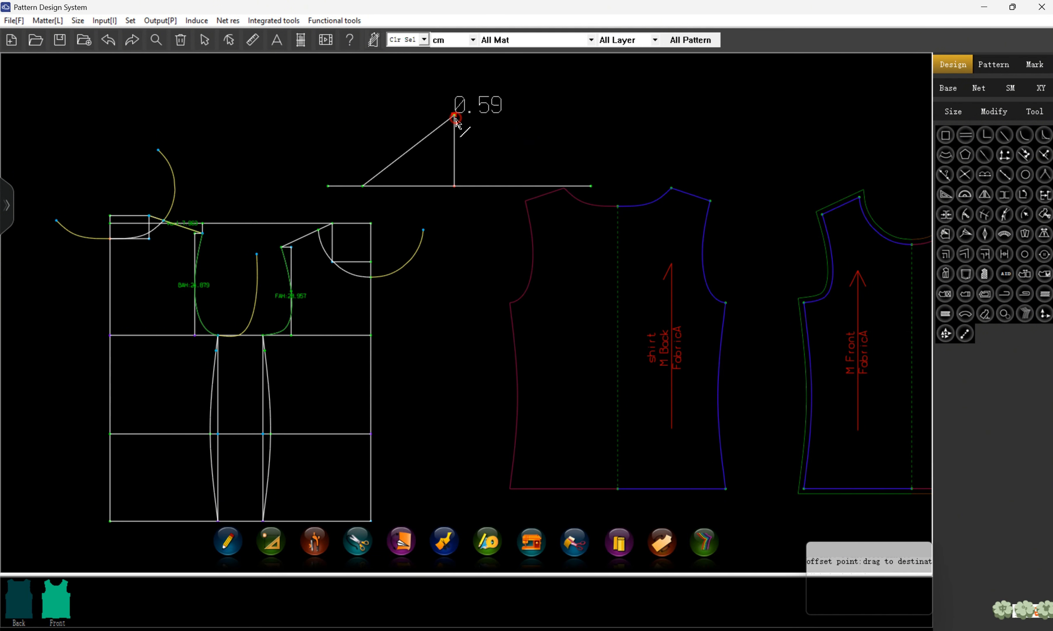
{"action": "right_click", "coordinate": [534, 186]}
{"action": "left_click", "coordinate": [646, 194]}
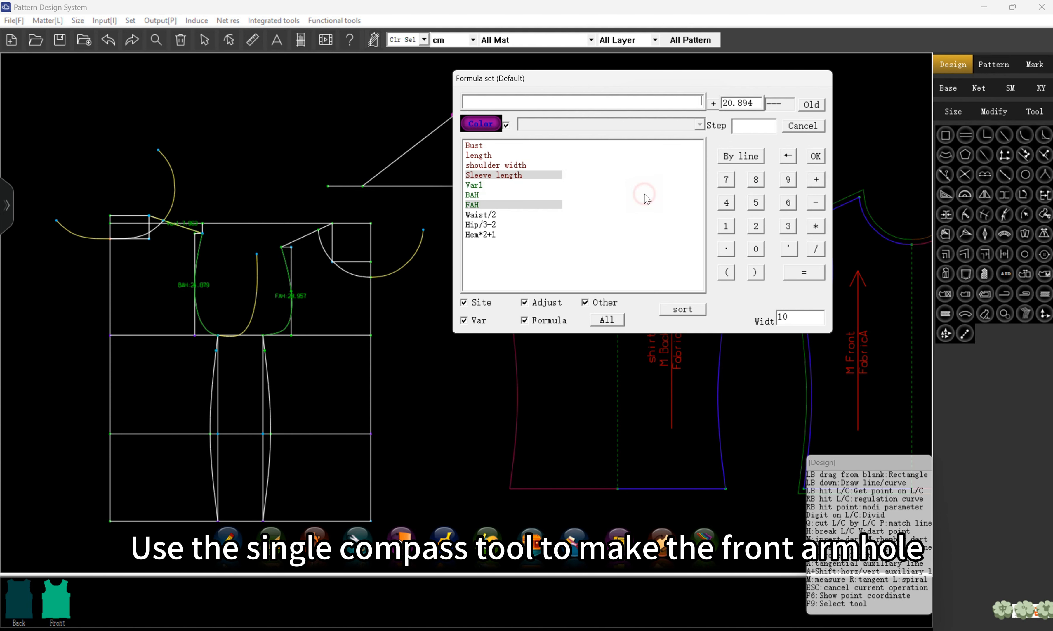
{"action": "left_click", "coordinate": [485, 204]}
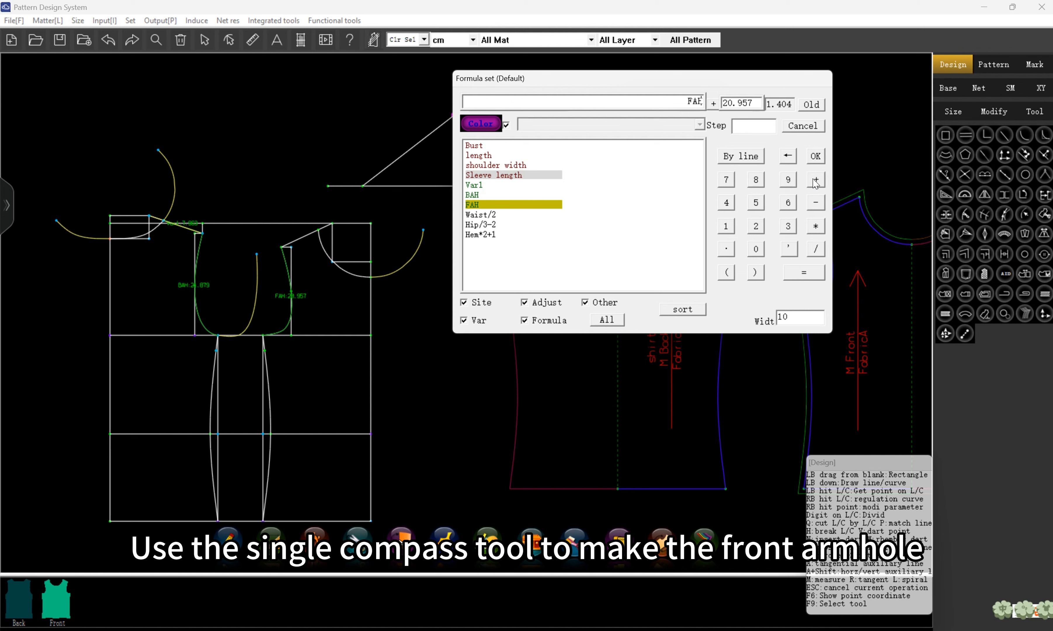
{"action": "left_click", "coordinate": [814, 180]}
{"action": "left_click", "coordinate": [755, 248]}
{"action": "left_click", "coordinate": [726, 249]}
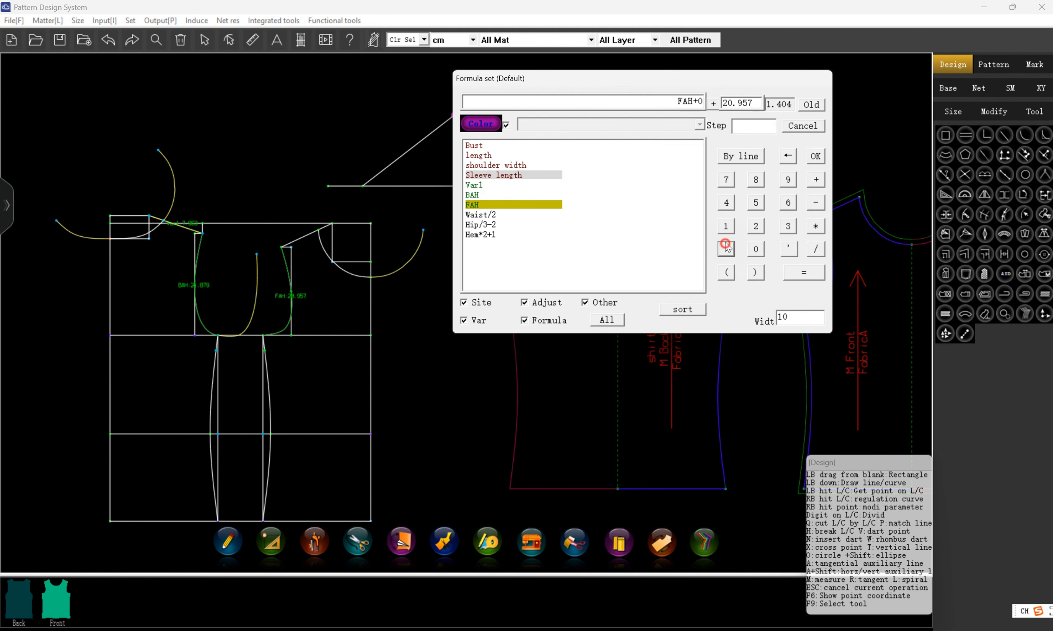
{"action": "left_click", "coordinate": [789, 179]}
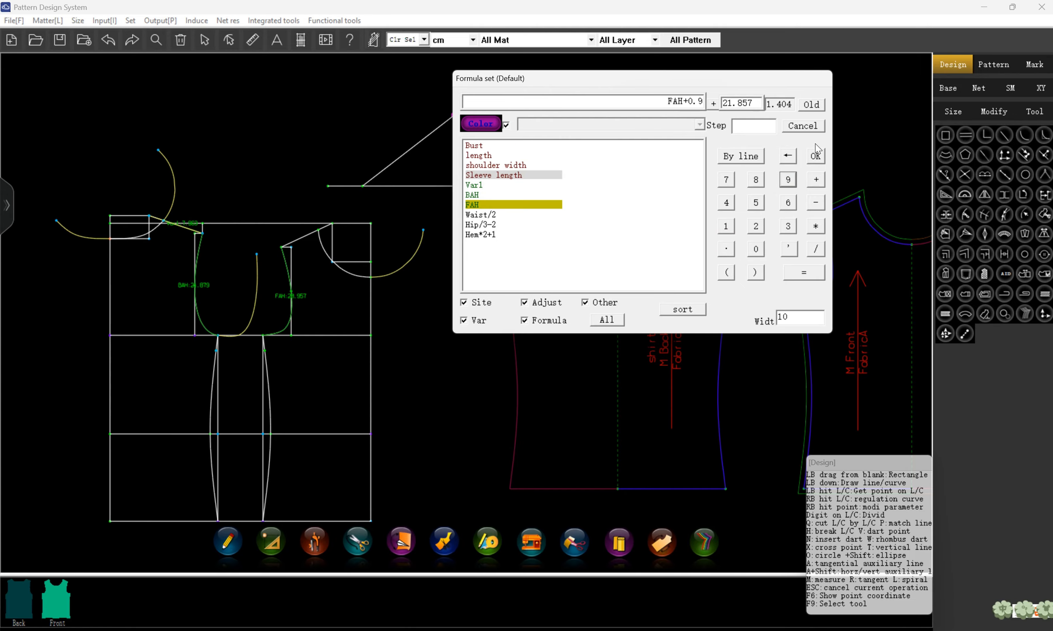
{"action": "left_click", "coordinate": [815, 154]}
{"action": "right_click", "coordinate": [549, 115]}
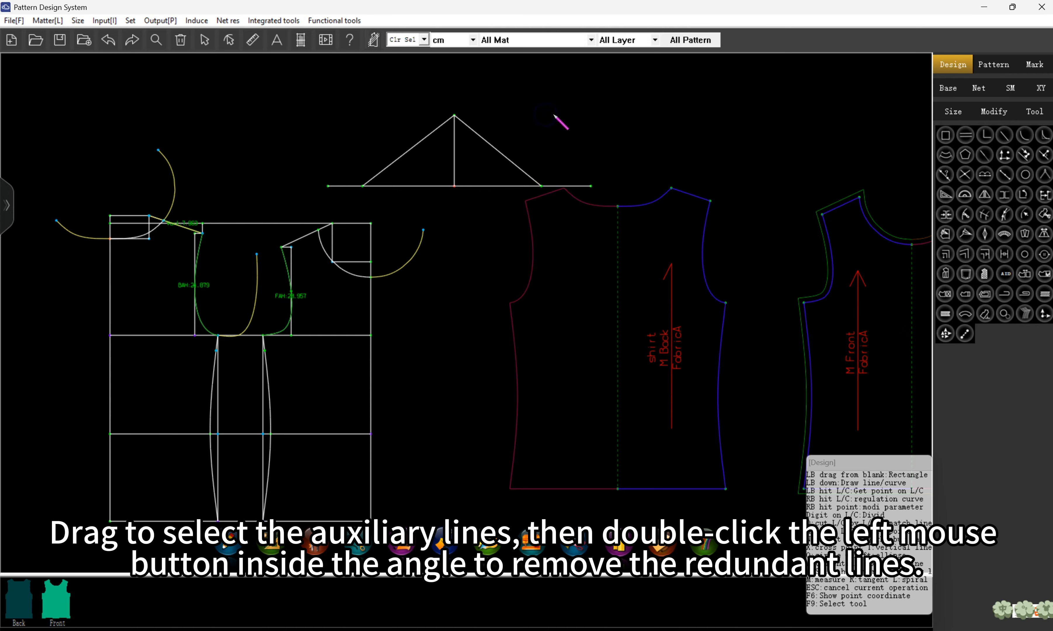
Trim the excess of both horizontal auxiliary lines beyond the front and back sleeve cap lines
{"action": "left_click_drag", "start_coordinate": [348, 159], "coordinate": [388, 207]}
{"action": "double_click", "coordinate": [425, 171]}
{"action": "left_click_drag", "start_coordinate": [539, 141], "coordinate": [553, 202]}
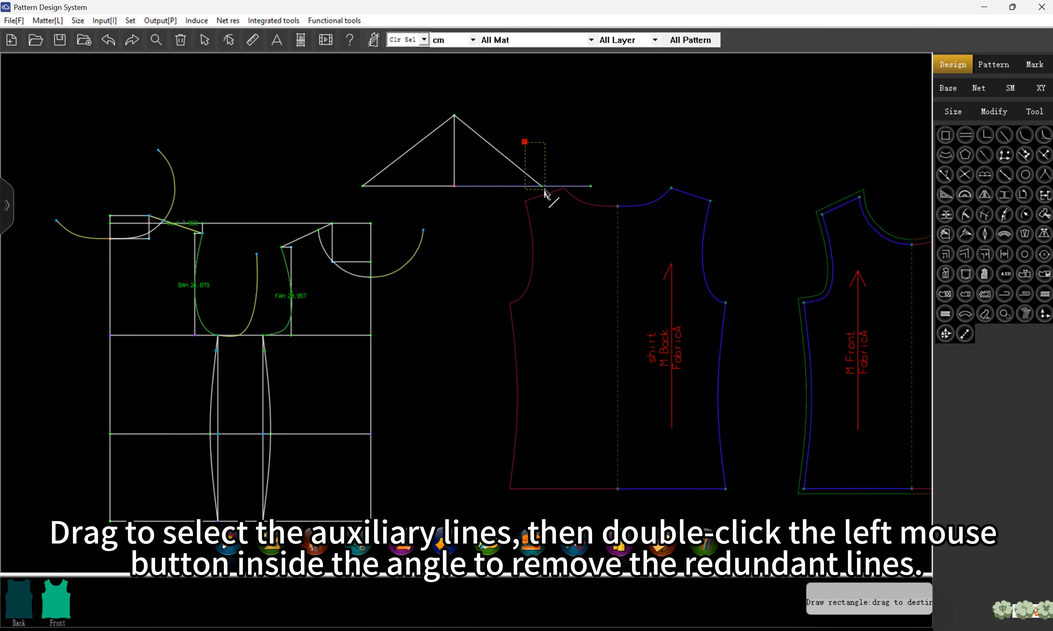
{"action": "double_click", "coordinate": [482, 173]}
Draw the sleeve cap curve from one underarm point to the other, passing through the midpoints (scale 0.5) of both cap lines and the apex
{"action": "scroll", "coordinate": [488, 99], "scroll_direction": "up", "scroll_amount": 2}
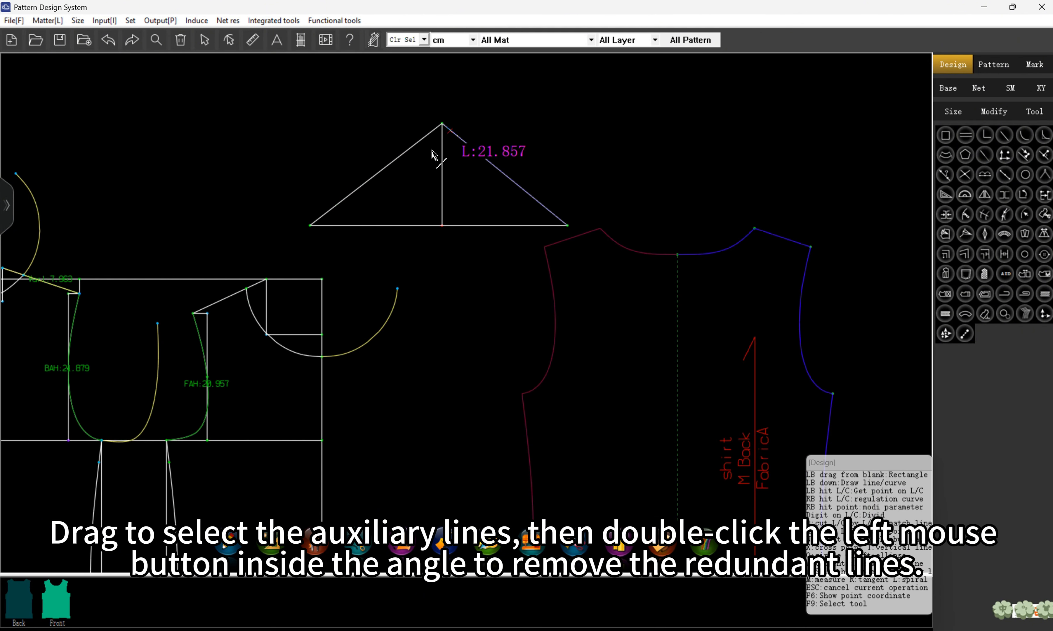
{"action": "left_click", "coordinate": [309, 226]}
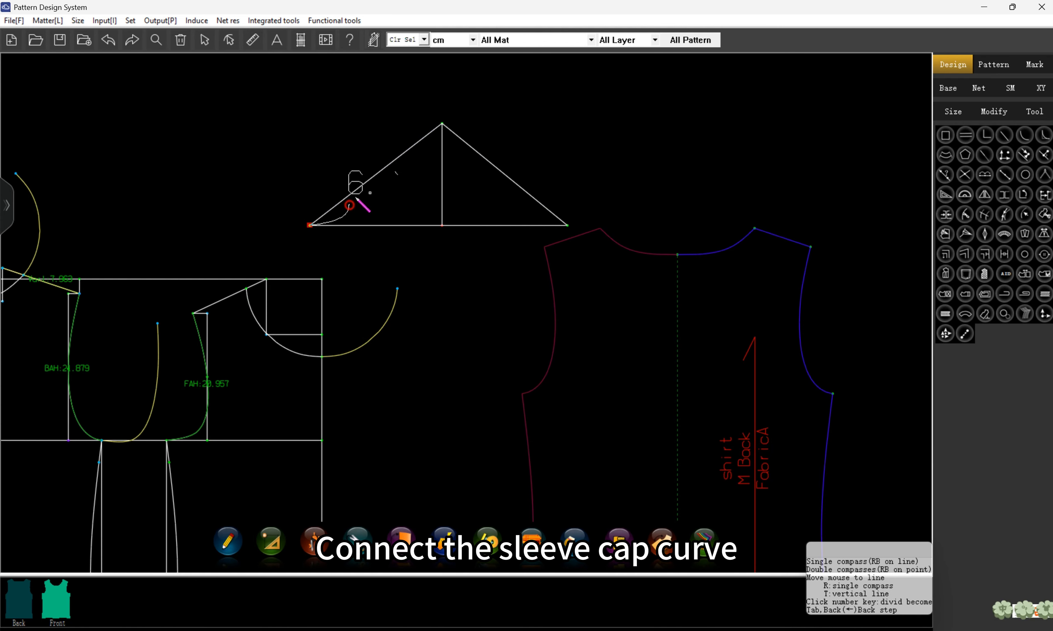
{"action": "left_click", "coordinate": [377, 174]}
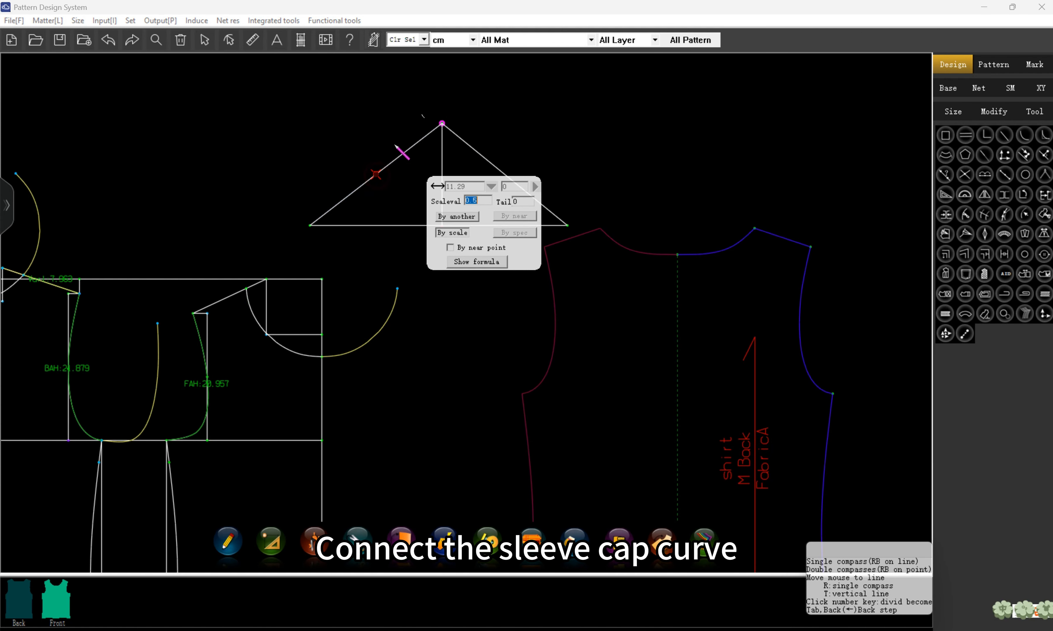
{"action": "key", "text": "Return"}
{"action": "left_click", "coordinate": [441, 124]}
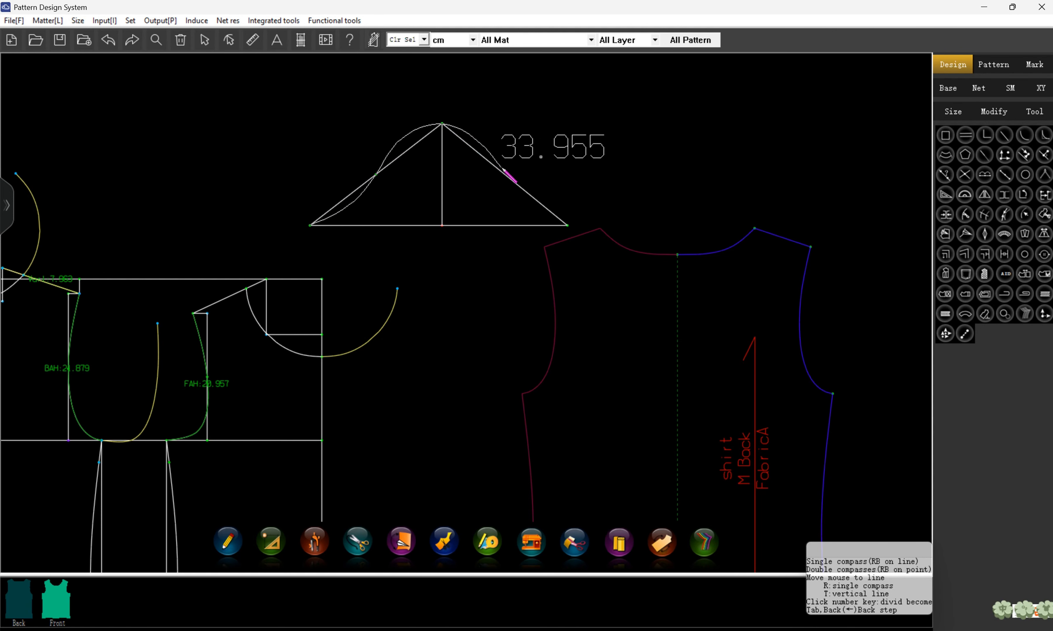
{"action": "left_click", "coordinate": [518, 184]}
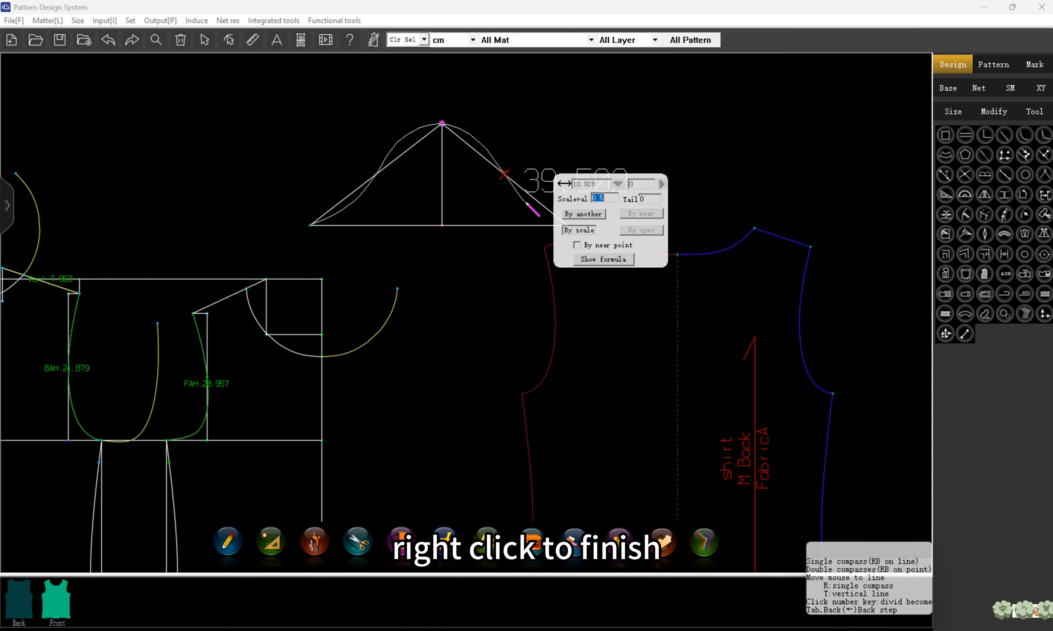
{"action": "key", "text": "Return"}
{"action": "right_click", "coordinate": [566, 227]}
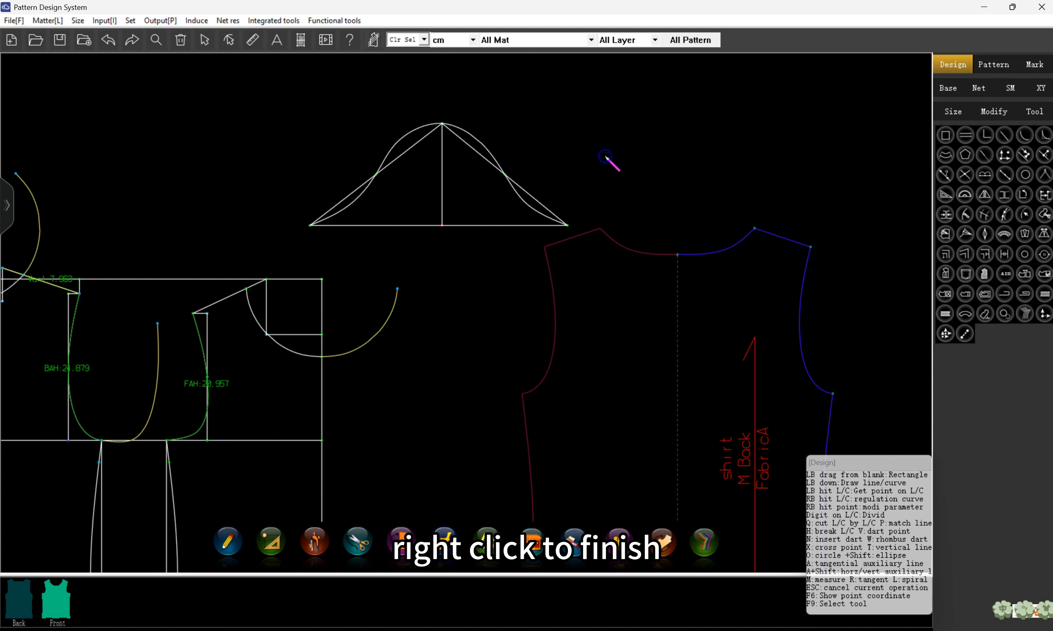
Adjust the sleeve cap curve by raising the knots beside the apex slightly and shifting the lower front knot outward and down
{"action": "right_click", "coordinate": [395, 144]}
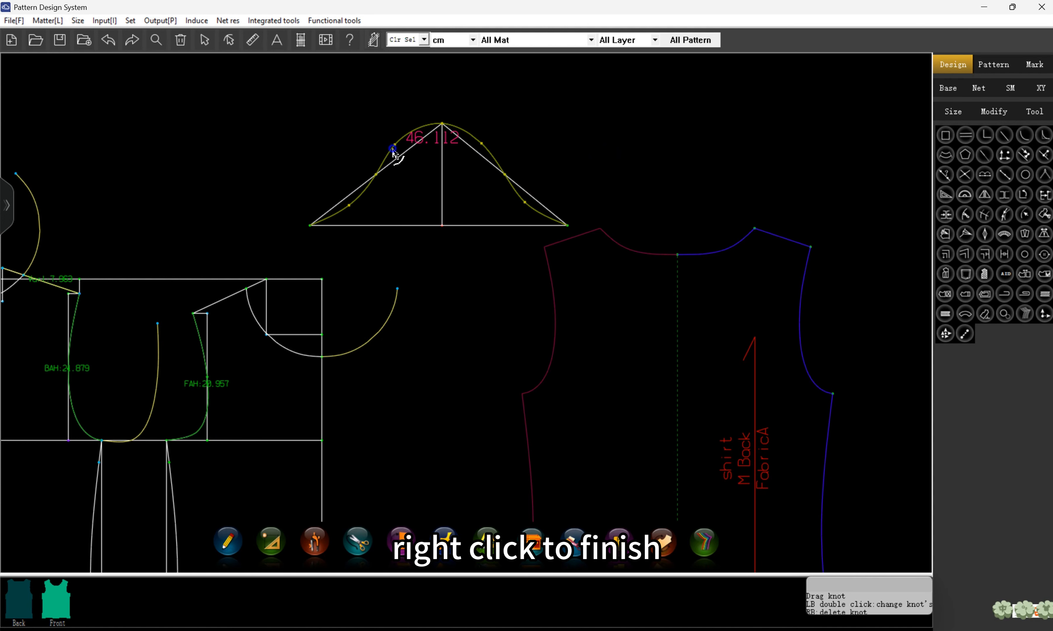
{"action": "left_click_drag", "start_coordinate": [395, 143], "coordinate": [395, 140]}
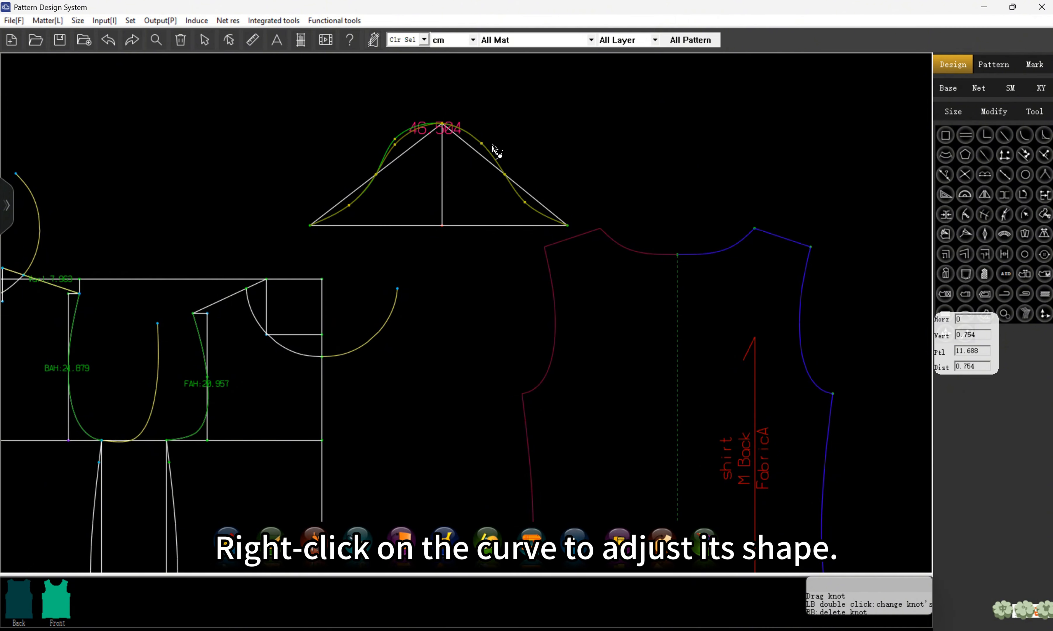
{"action": "left_click_drag", "start_coordinate": [484, 150], "coordinate": [482, 140]}
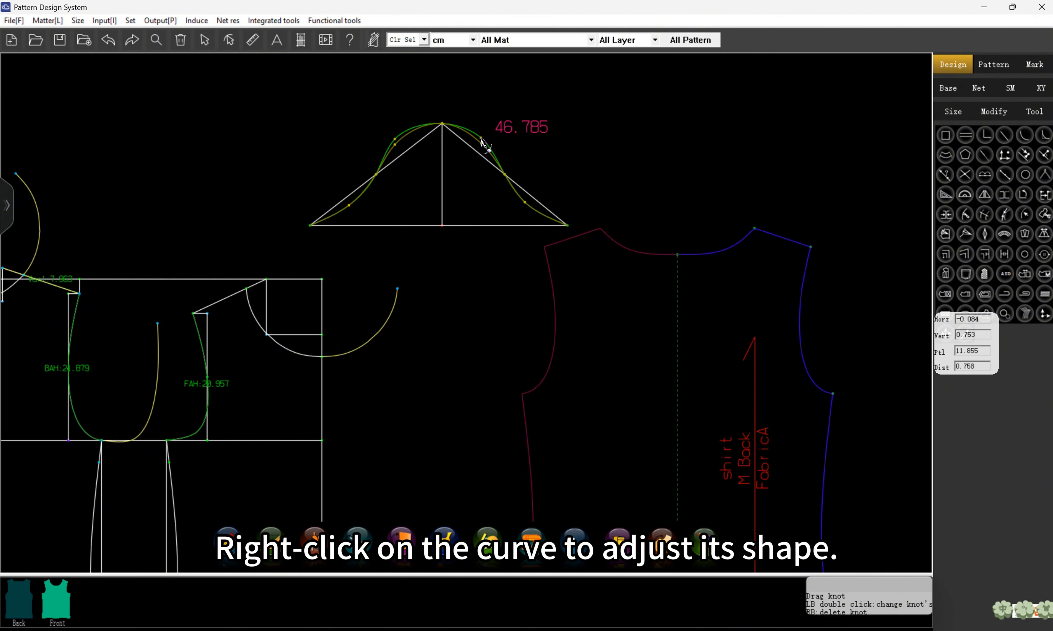
{"action": "left_click_drag", "start_coordinate": [394, 143], "coordinate": [394, 144]}
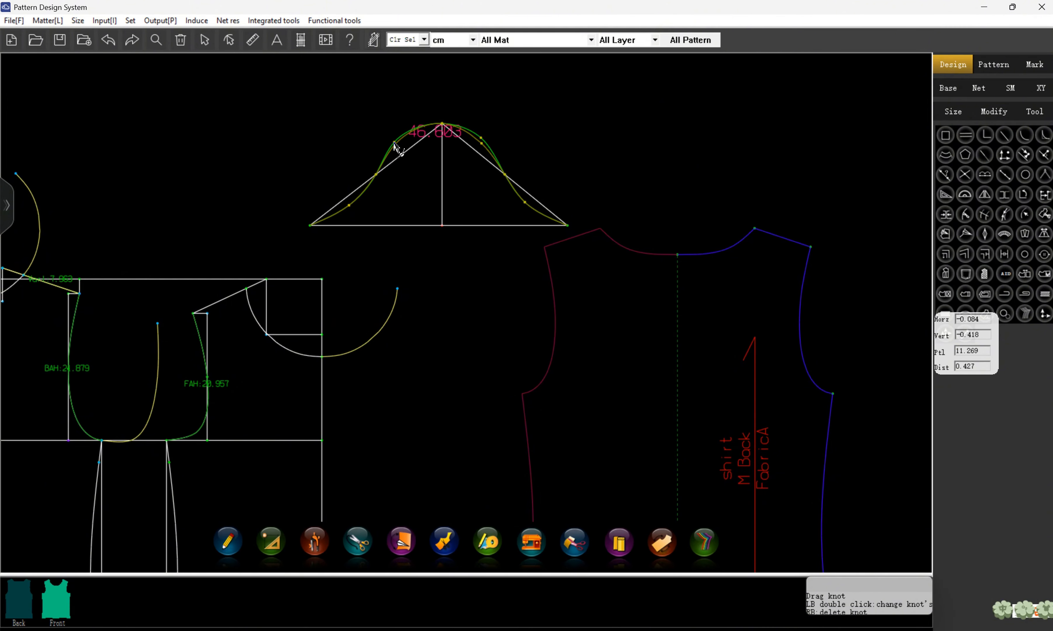
{"action": "left_click_drag", "start_coordinate": [525, 203], "coordinate": [528, 207]}
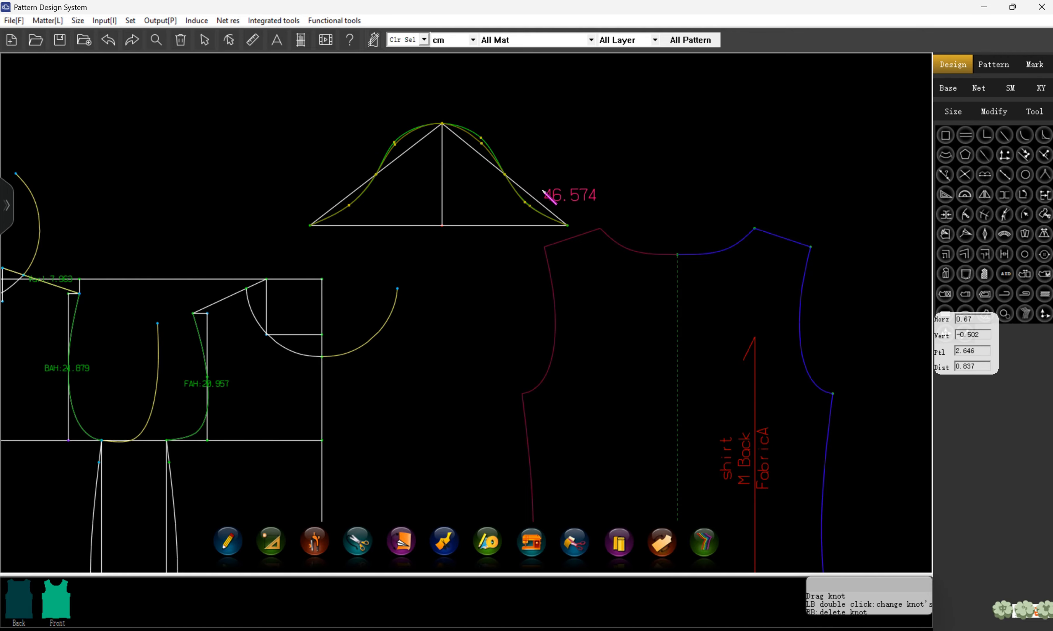
{"action": "right_click", "coordinate": [572, 148]}
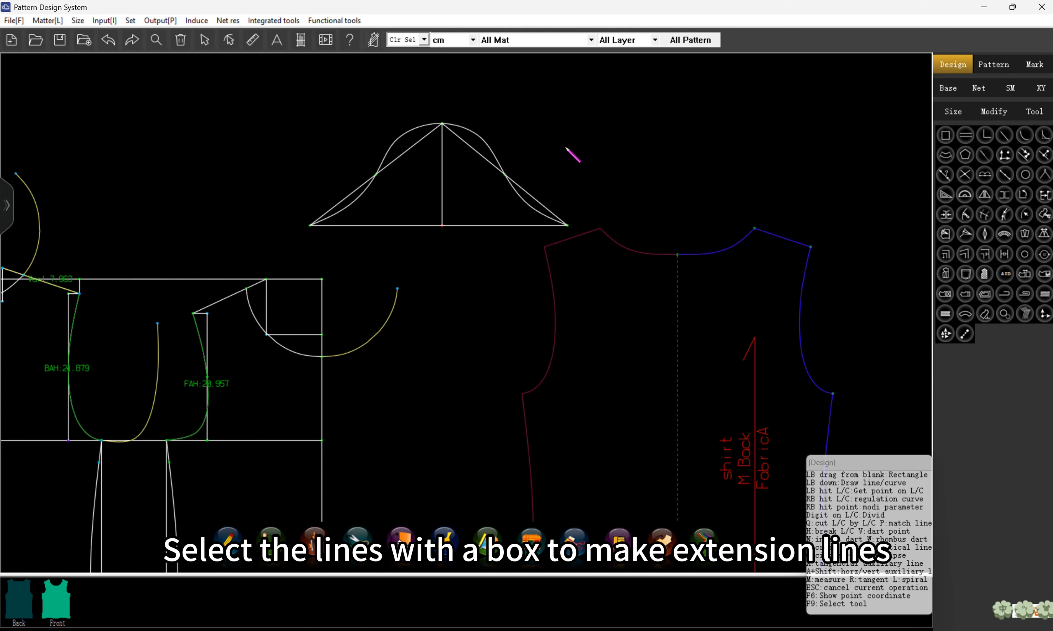
Extend the sleeve height line downward using the Sleeve length variable and frame the lower sleeve with half-rectangles from its end to both underarm points
{"action": "left_click_drag", "start_coordinate": [430, 174], "coordinate": [458, 198]}
{"action": "left_click", "coordinate": [445, 127]}
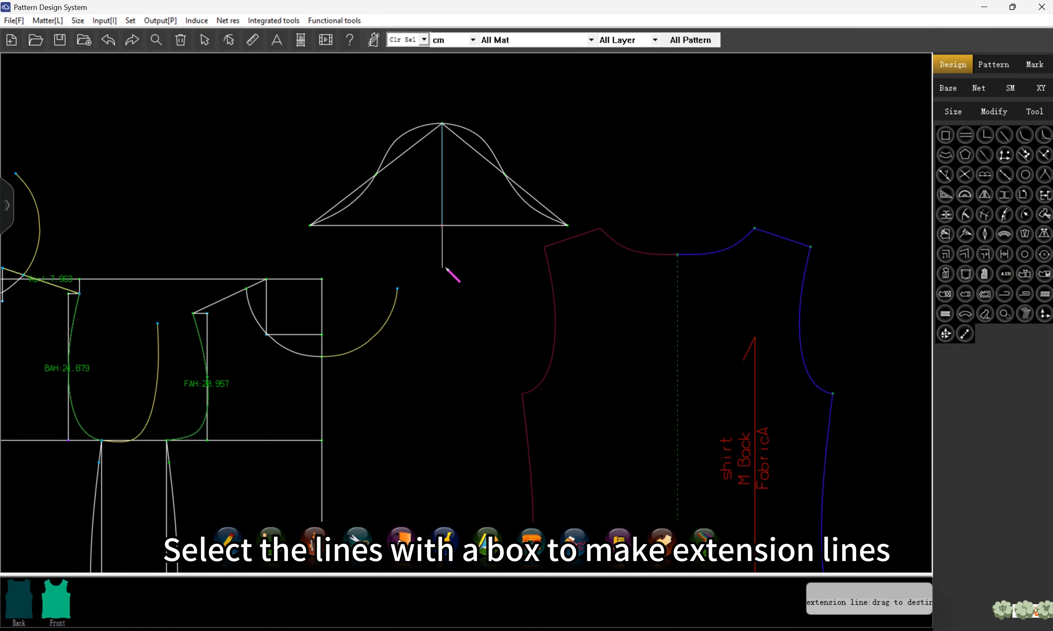
{"action": "left_click", "coordinate": [445, 268]}
{"action": "left_click", "coordinate": [556, 276]}
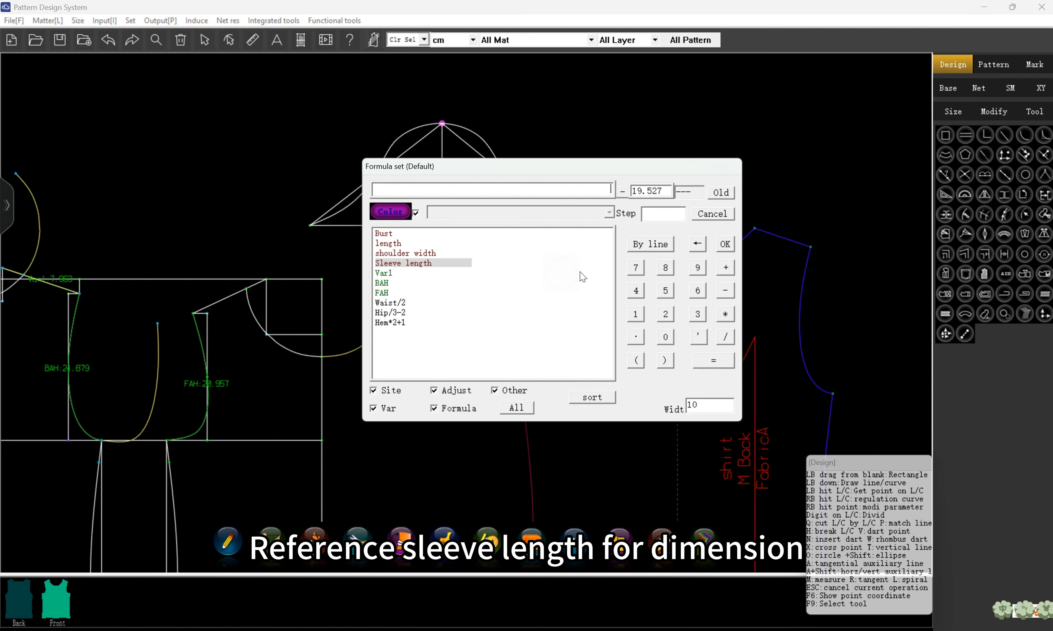
{"action": "double_click", "coordinate": [402, 263]}
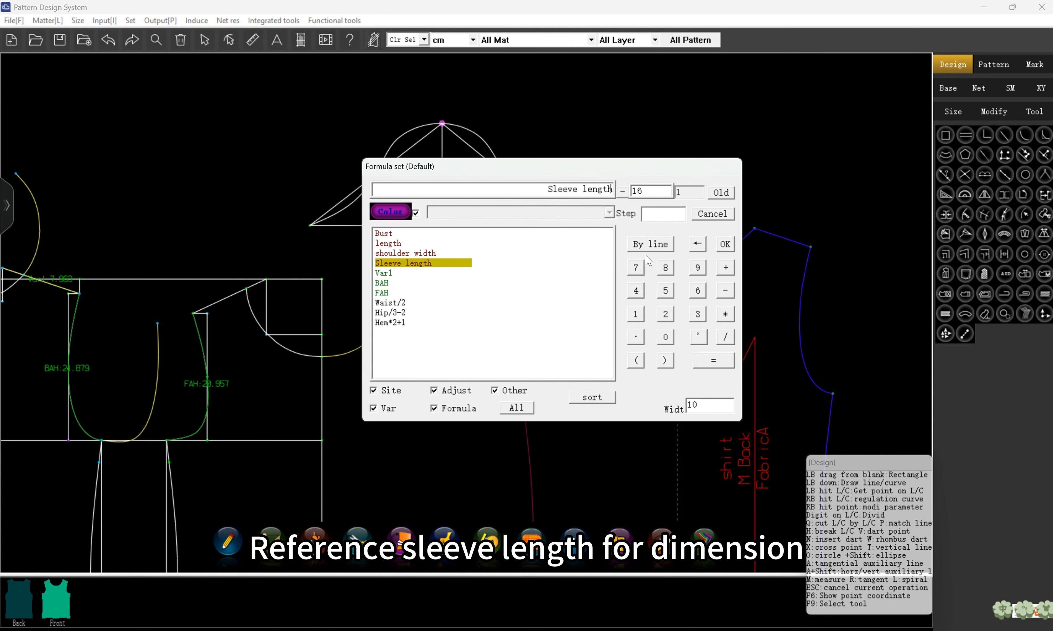
{"action": "left_click", "coordinate": [725, 244]}
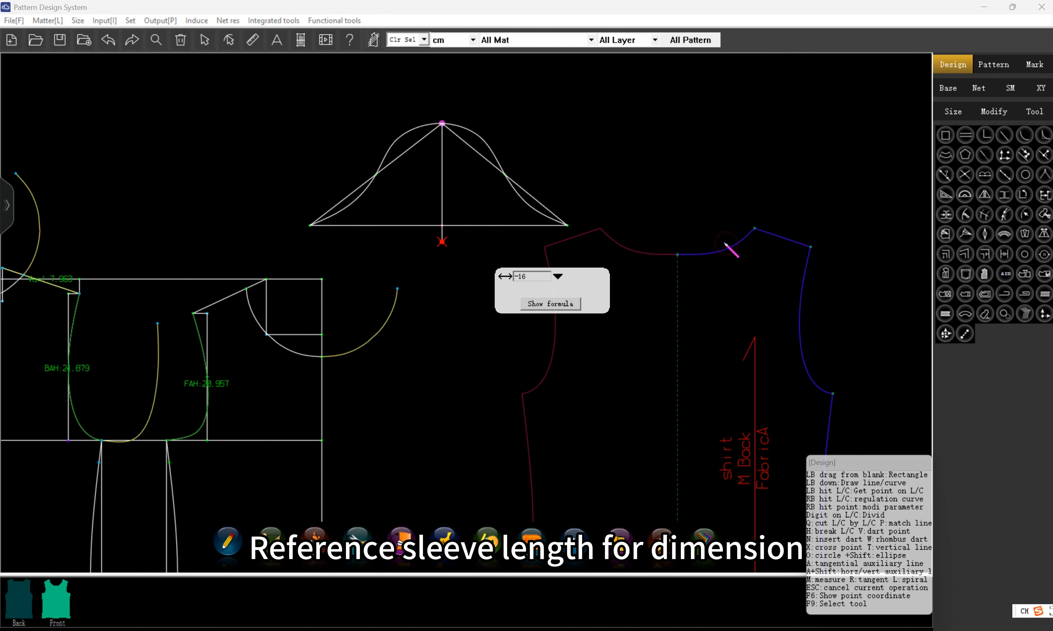
{"action": "key", "text": "Return"}
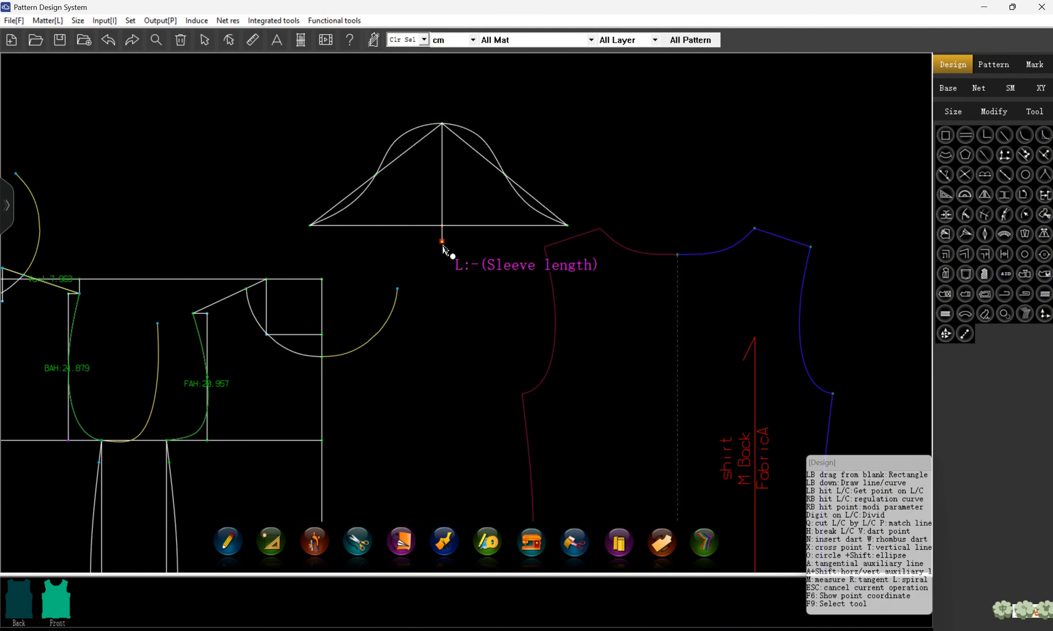
{"action": "left_click_drag", "start_coordinate": [462, 244], "coordinate": [567, 228]}
{"action": "left_click_drag", "start_coordinate": [441, 244], "coordinate": [311, 232]}
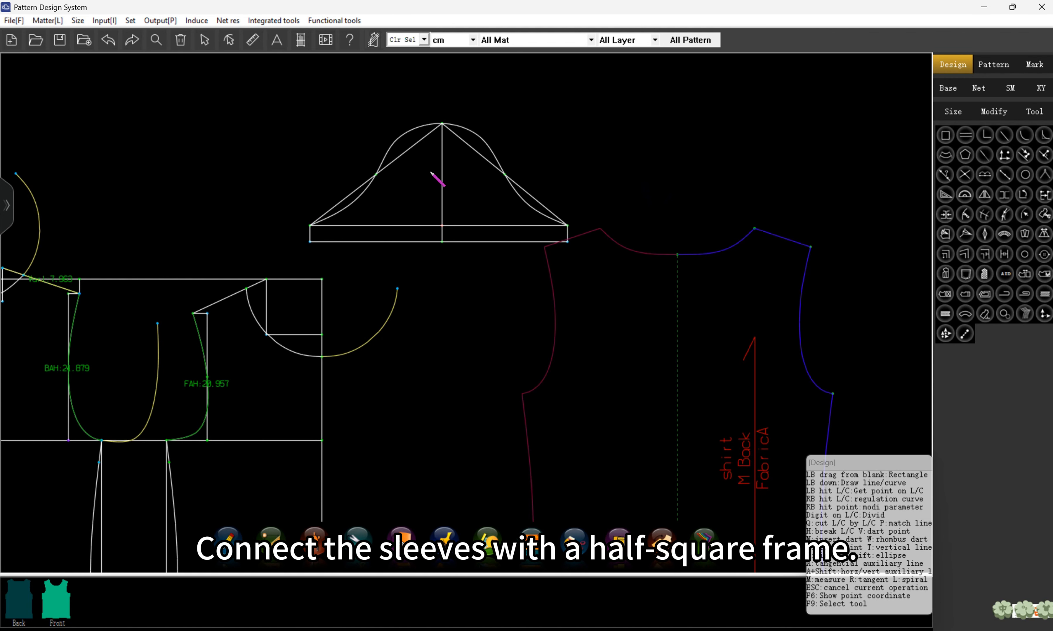
Make a pattern piece from the sleeve outline formed by the cap curve, both side lines and the hem, adding no inner lines
{"action": "left_click", "coordinate": [414, 137]}
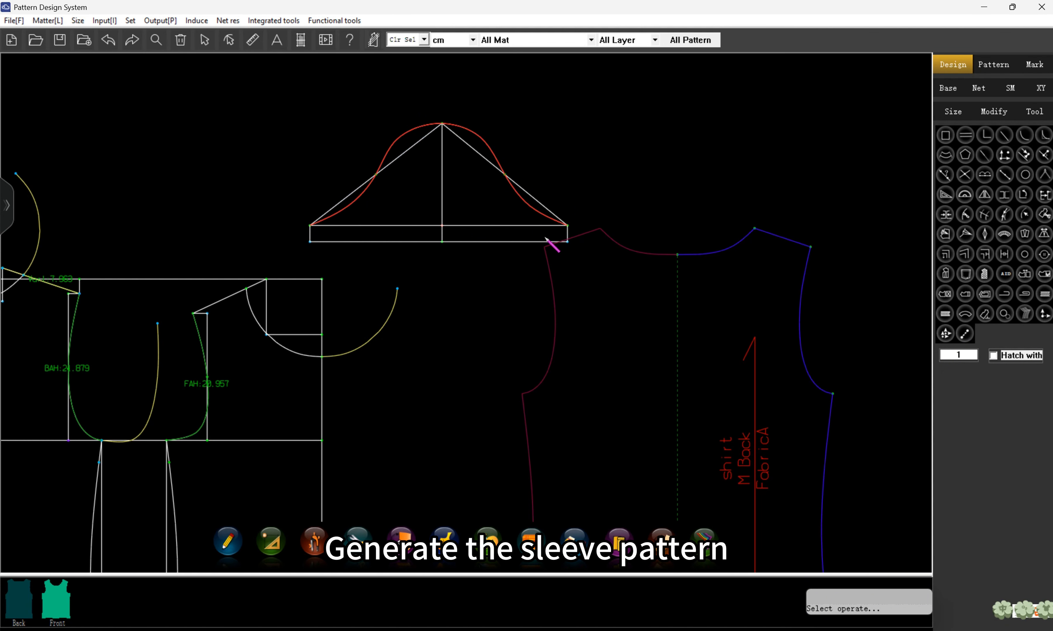
{"action": "left_click", "coordinate": [566, 239]}
{"action": "left_click", "coordinate": [534, 241]}
{"action": "left_click", "coordinate": [319, 242]}
{"action": "left_click", "coordinate": [310, 234]}
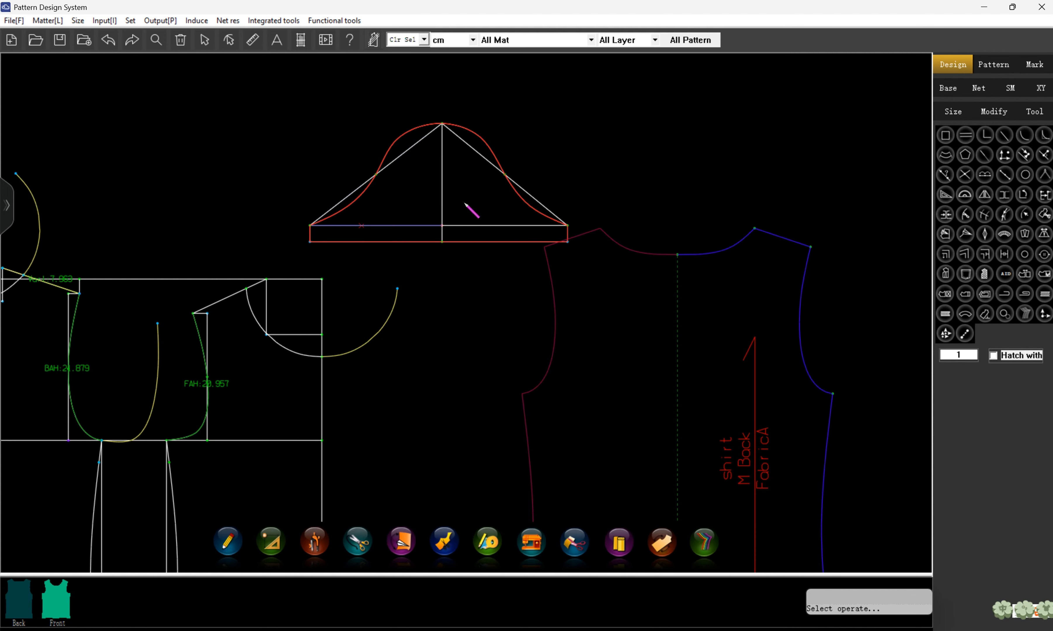
{"action": "right_click", "coordinate": [537, 169]}
{"action": "left_click", "coordinate": [588, 155]}
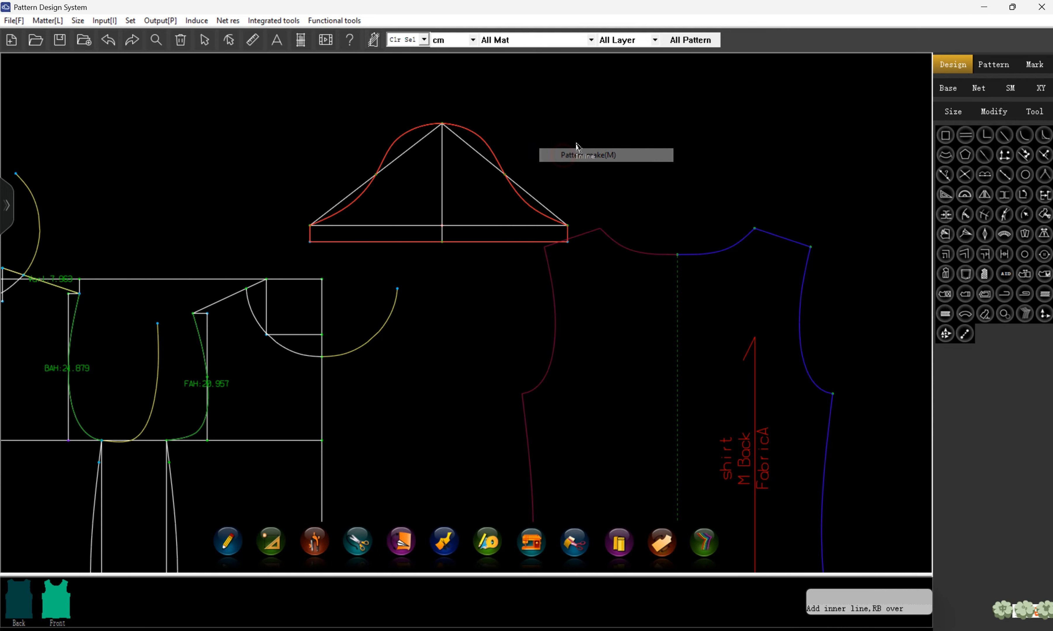
{"action": "right_click", "coordinate": [586, 73]}
Name the new pattern piece Sleeve and place it above the front piece
{"action": "left_click", "coordinate": [221, 338]}
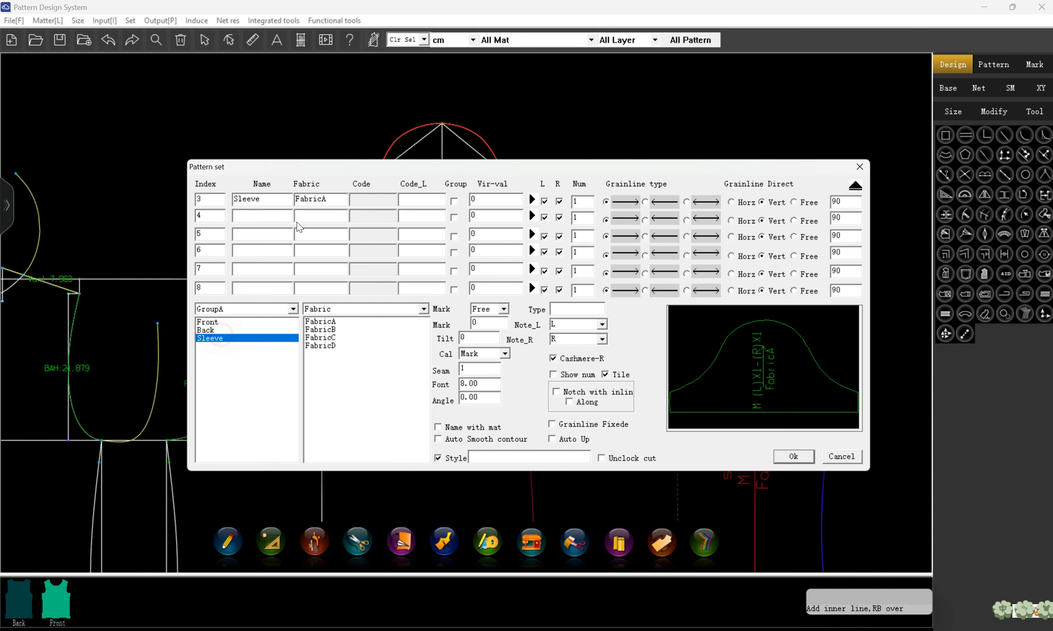
{"action": "left_click", "coordinate": [788, 455]}
{"action": "left_click", "coordinate": [674, 124]}
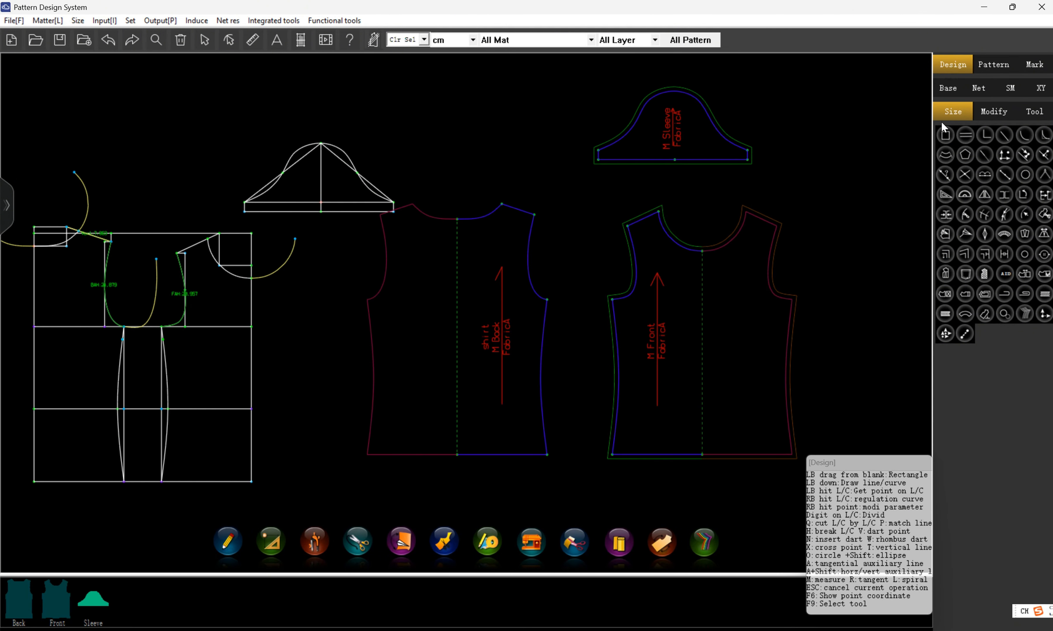
Display the seam allowance values on the back, front and sleeve pieces
{"action": "scroll", "coordinate": [392, 136], "scroll_direction": "down", "scroll_amount": 1}
{"action": "scroll", "coordinate": [733, 222], "scroll_direction": "up", "scroll_amount": 1}
{"action": "key", "text": "ctrl+b"}
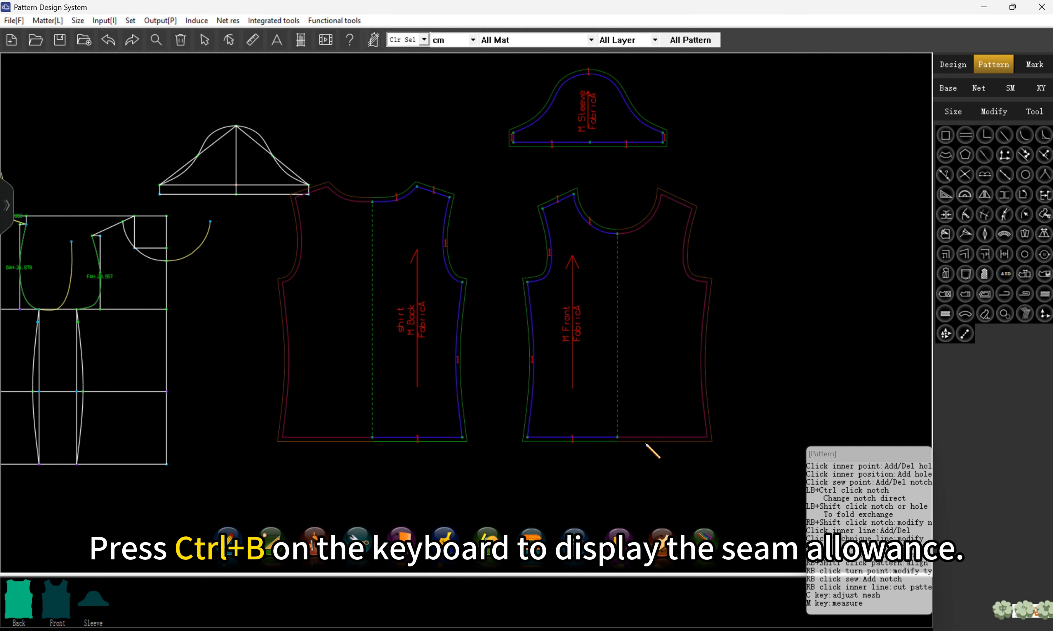
Set the seam allowance of the front and back hems to 3 cm
{"action": "left_click", "coordinate": [610, 437]}
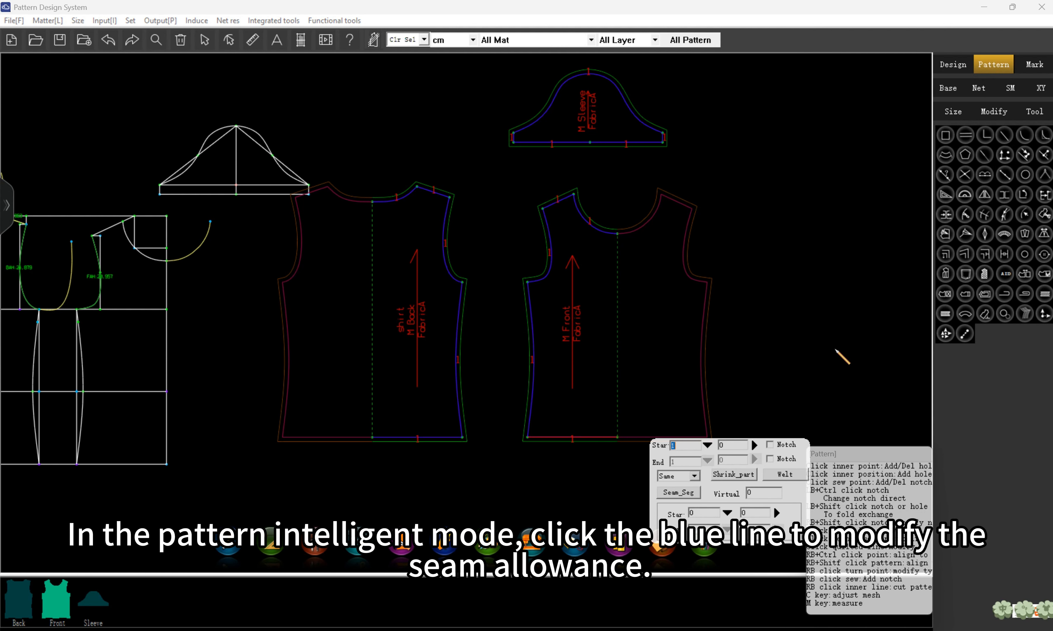
{"action": "type", "text": "3"}
{"action": "key", "text": "Return"}
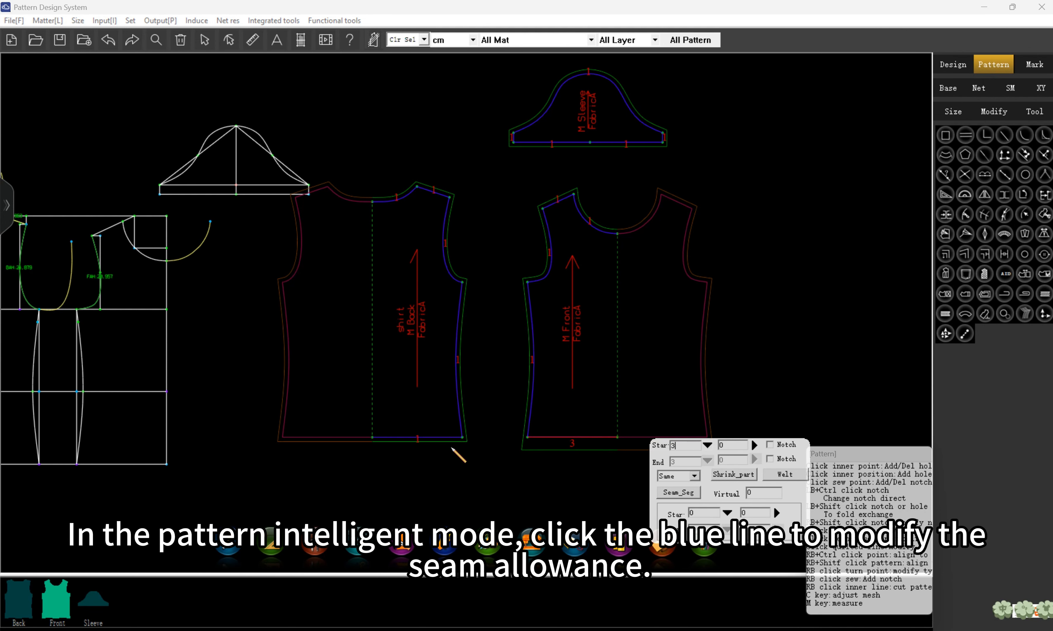
{"action": "left_click", "coordinate": [445, 438]}
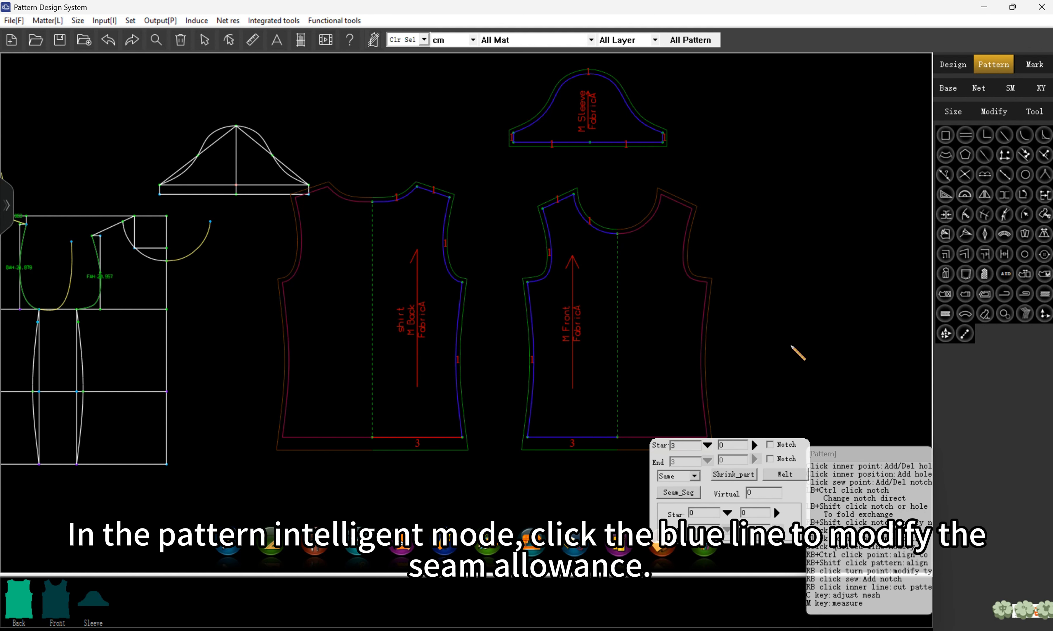
{"action": "right_click", "coordinate": [791, 345]}
{"action": "scroll", "coordinate": [812, 323], "scroll_direction": "down", "scroll_amount": 1}
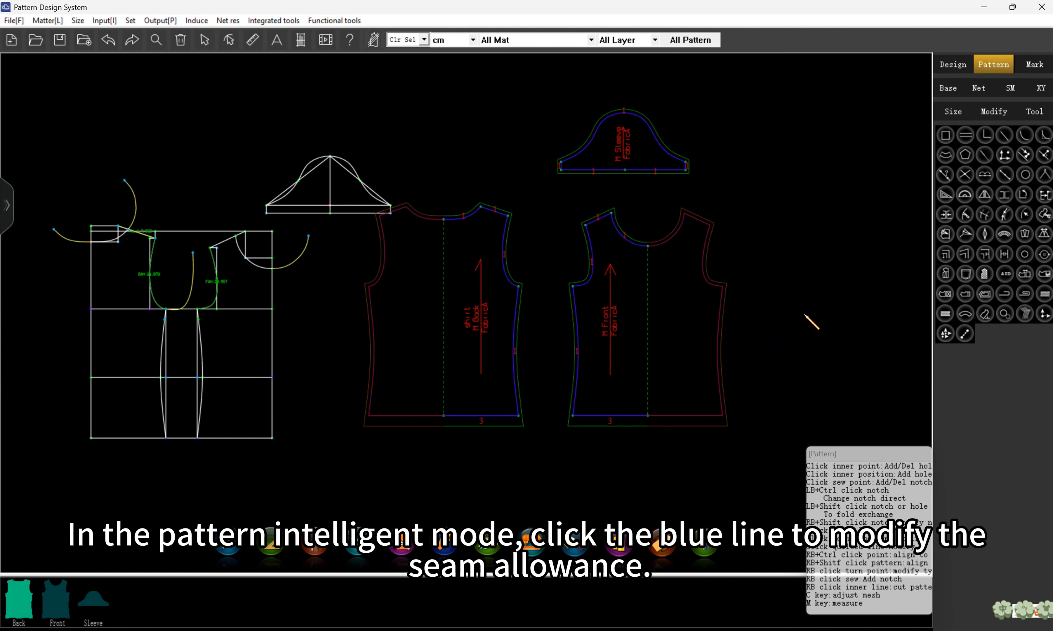